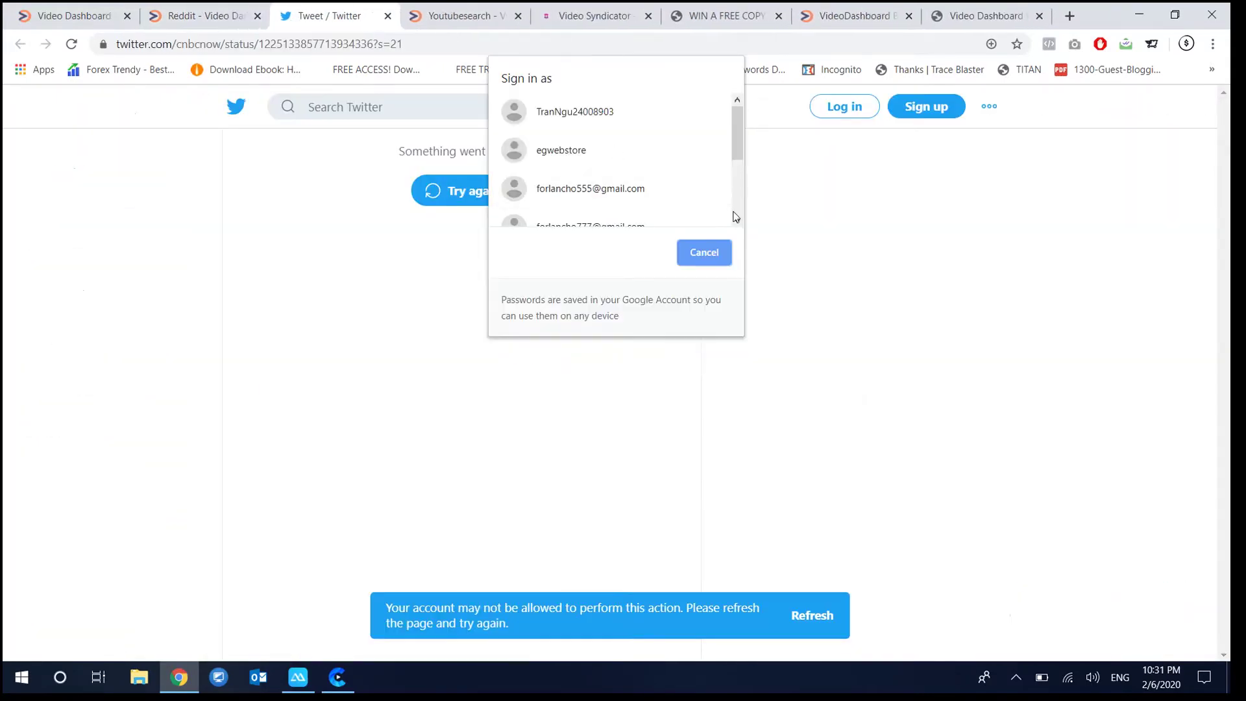
# Dismiss the Chrome saved sign-in prompt over the CNBC tweet tab.
pyautogui.click(704, 252)
# Close the failed Twitter tab and scroll the health trends list to the WWE card.
pyautogui.click(188, 9)
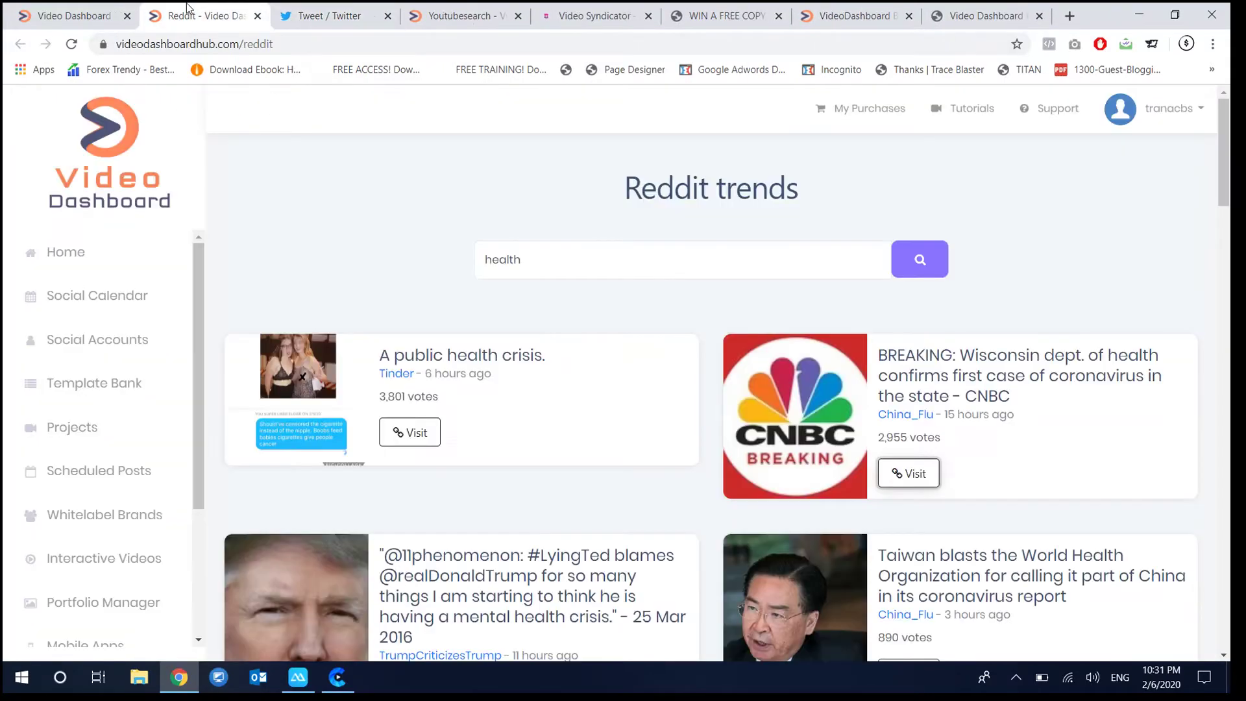
pyautogui.scroll(-5, 715, 305)
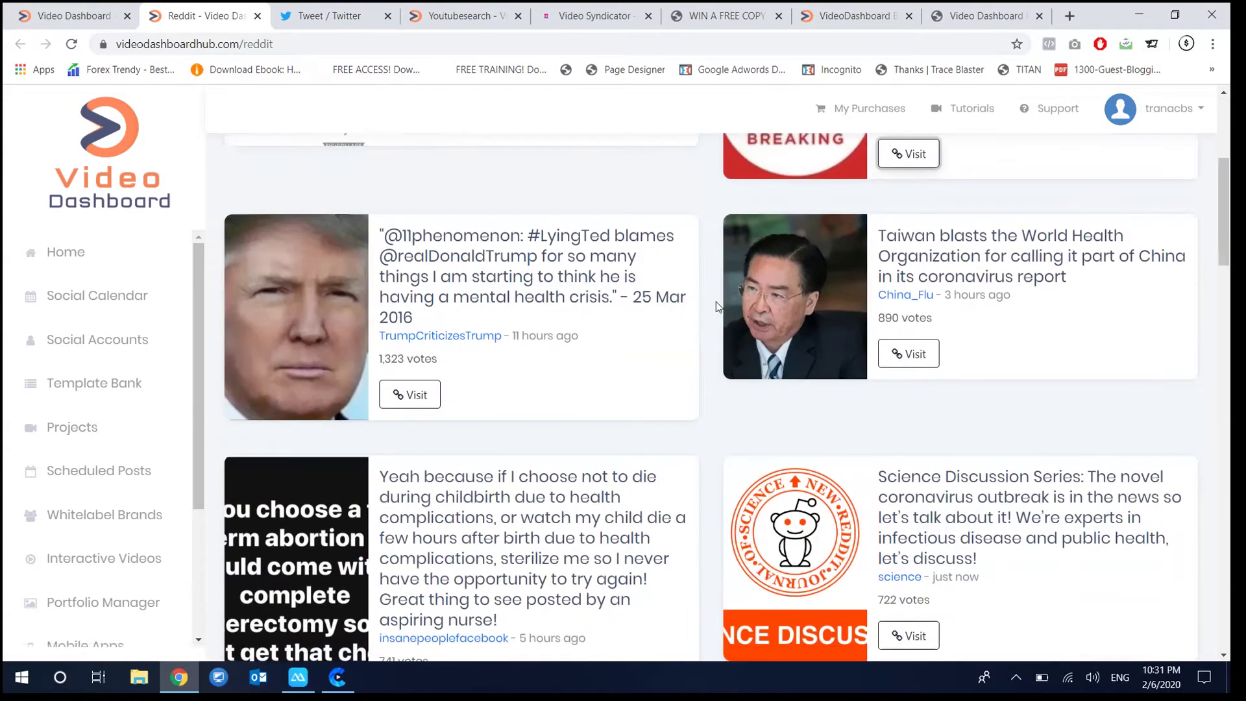
pyautogui.click(272, 9)
pyautogui.click(247, 16)
pyautogui.click(387, 16)
pyautogui.scroll(5, 1023, 300)
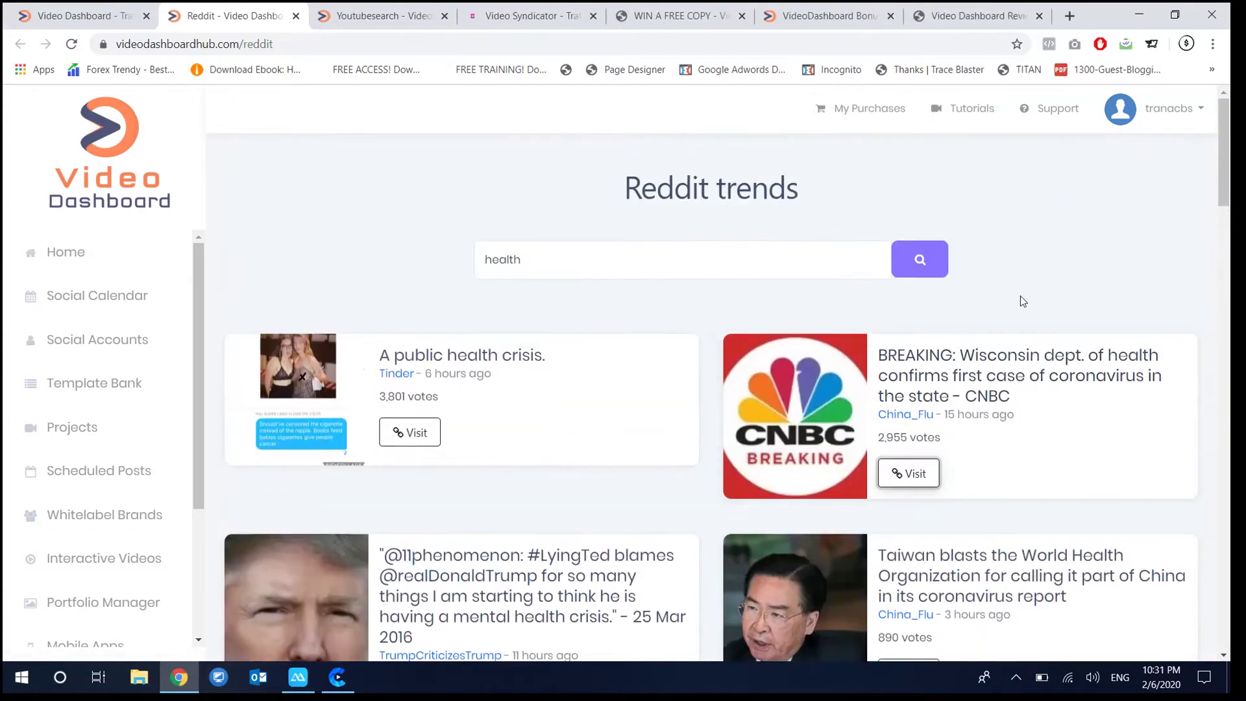
pyautogui.scroll(-15, 1022, 300)
pyautogui.scroll(6, 671, 410)
pyautogui.scroll(-6, 571, 361)
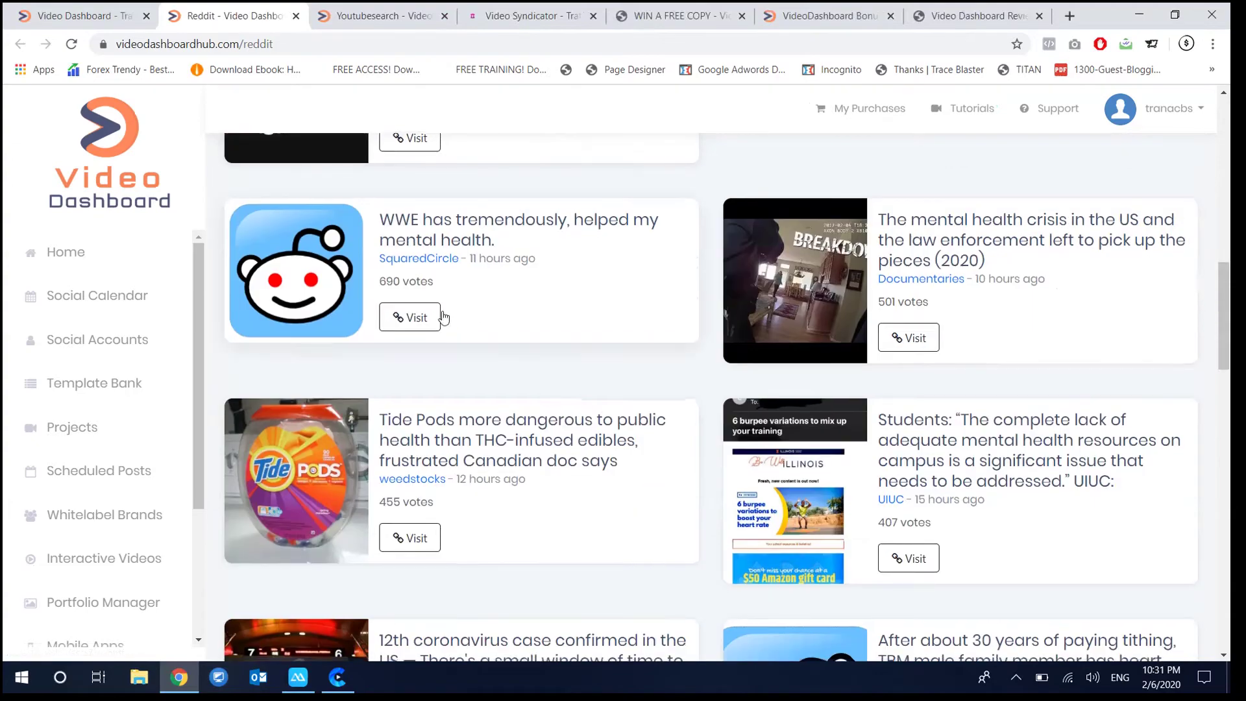
# Open the 'WWE has tremendously, helped my mental health.' post on Reddit and scroll through it.
pyautogui.click(425, 318)
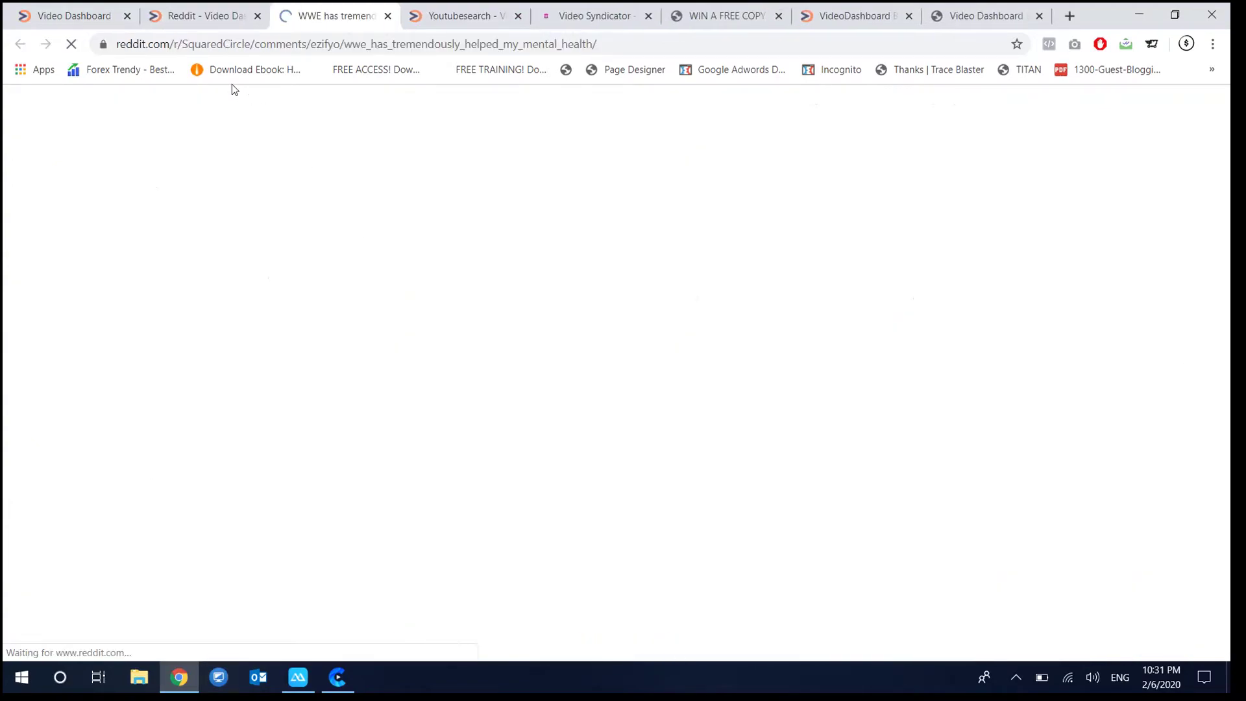
pyautogui.scroll(-5, 273, 281)
pyautogui.scroll(3, 273, 281)
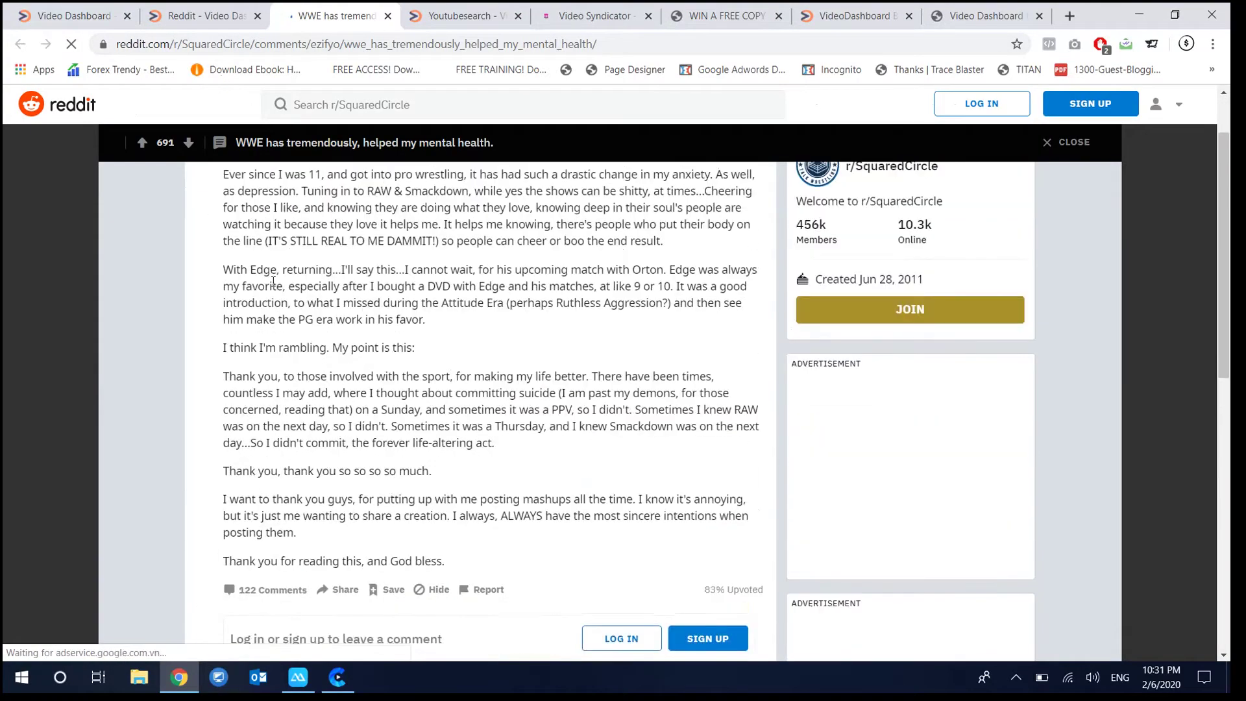
pyautogui.scroll(2, 273, 281)
pyautogui.scroll(-8, 269, 286)
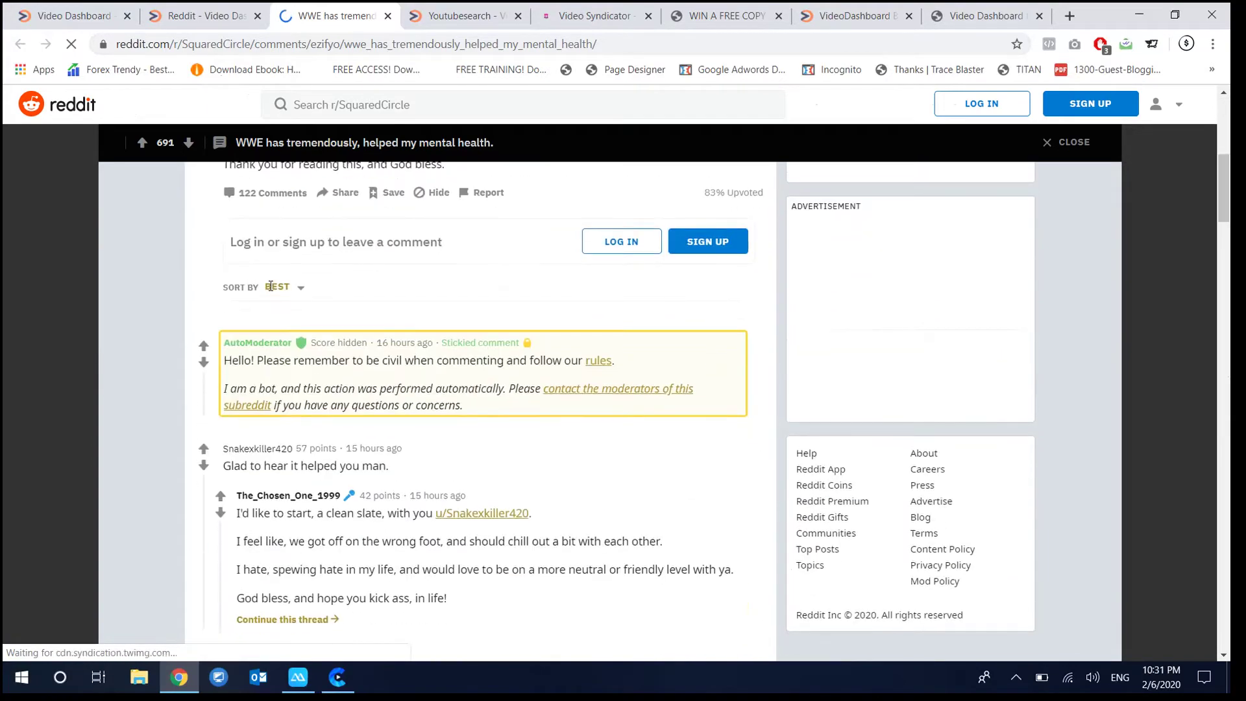
pyautogui.scroll(-5, 270, 286)
pyautogui.scroll(4, 286, 371)
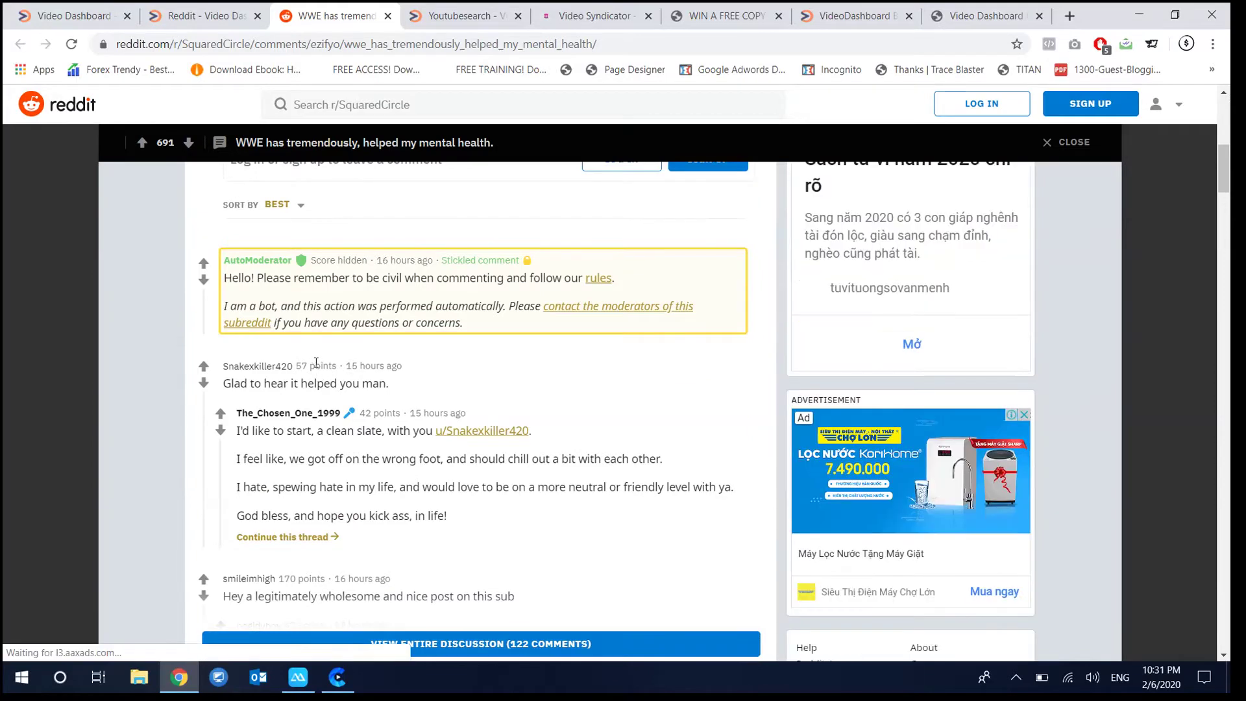
pyautogui.scroll(-2, 316, 362)
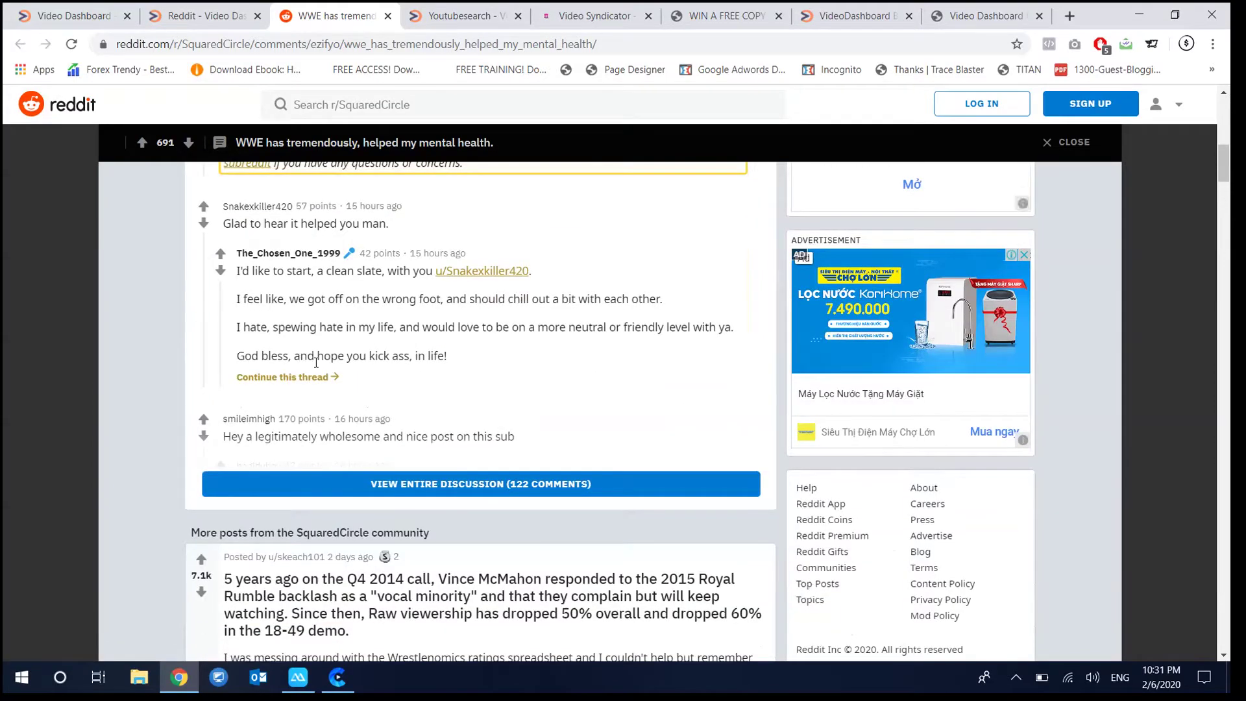
# Expand the post's entire comment discussion, review it, and return to the trends tab.
pyautogui.click(371, 481)
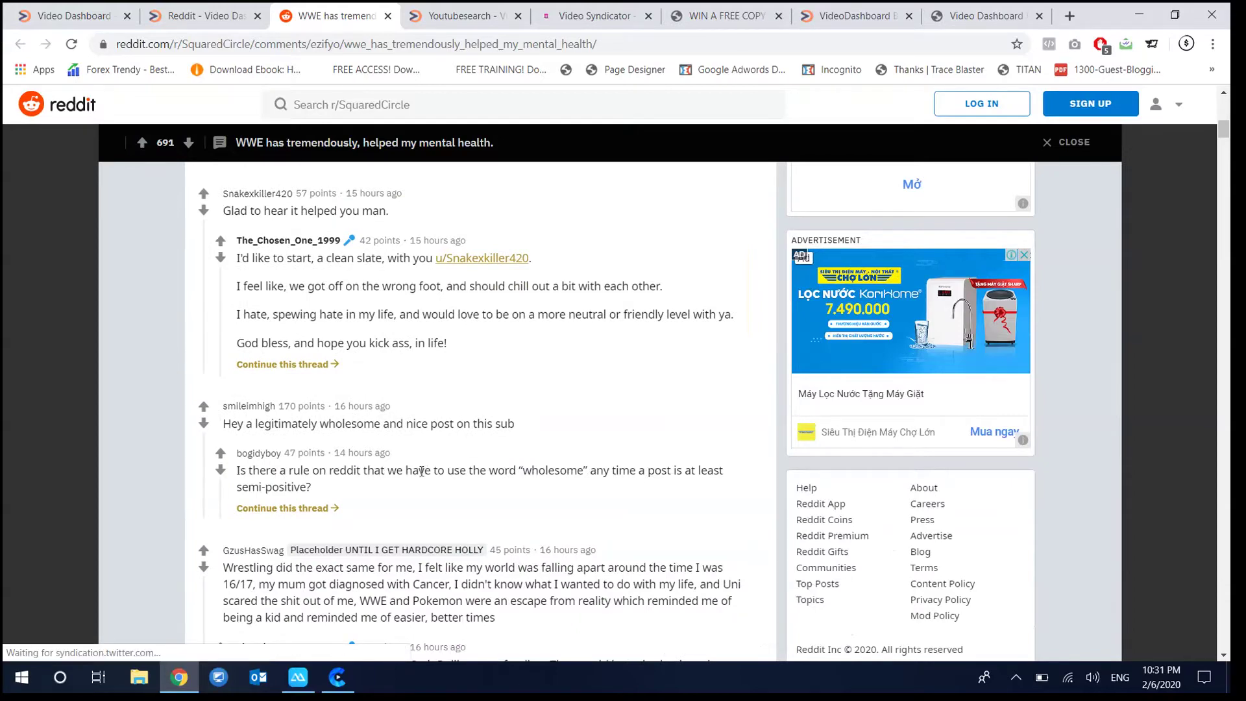
pyautogui.scroll(-4, 311, 413)
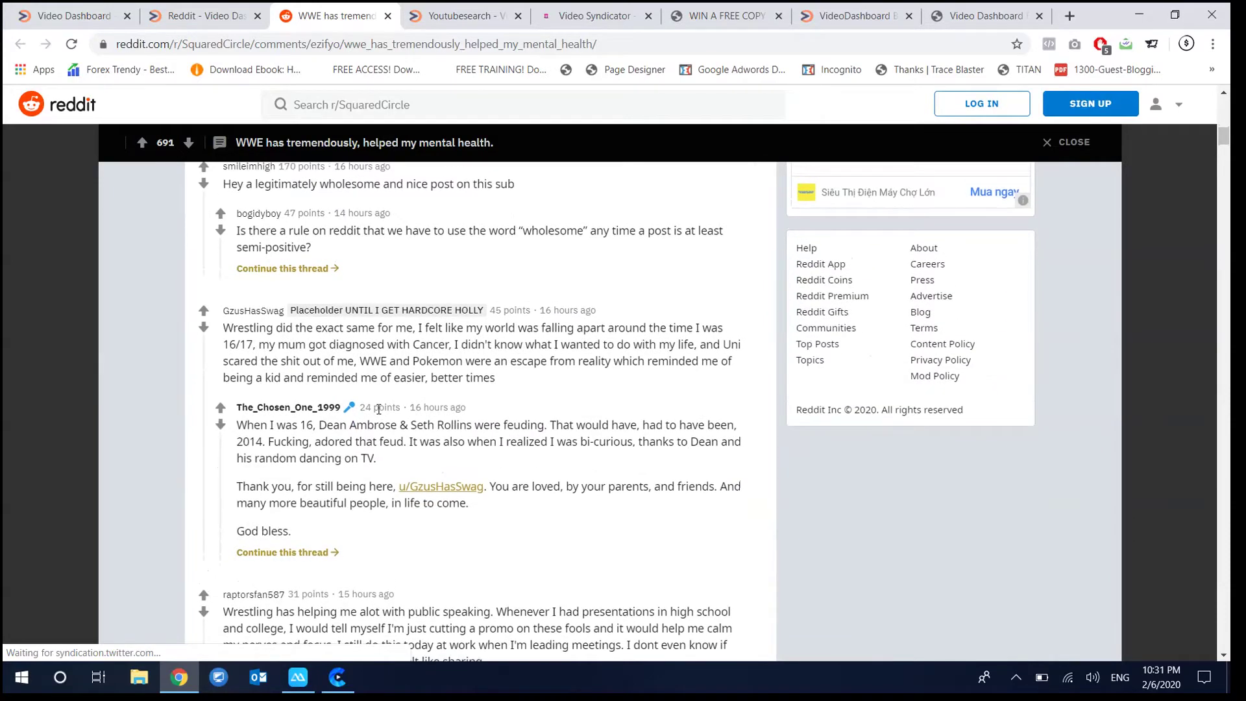
pyautogui.scroll(15, 378, 409)
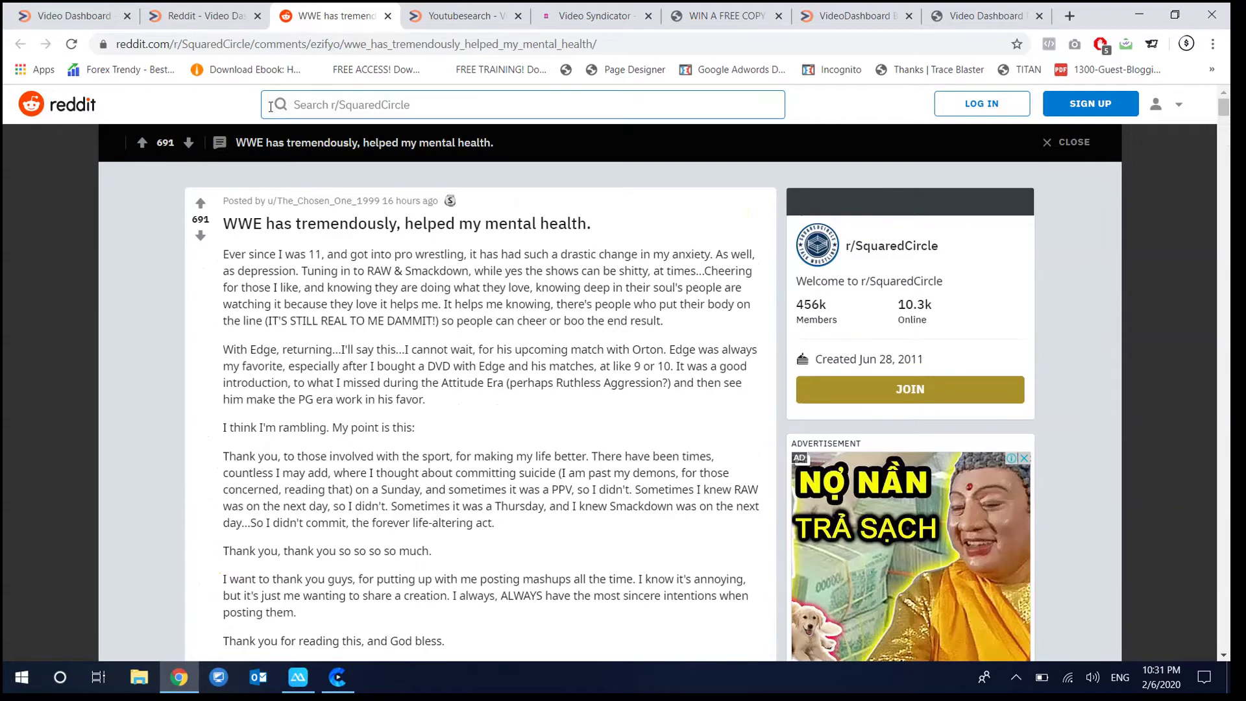
pyautogui.click(201, 16)
# Close the WWE post tab and the Reddit trends tab.
pyautogui.click(386, 17)
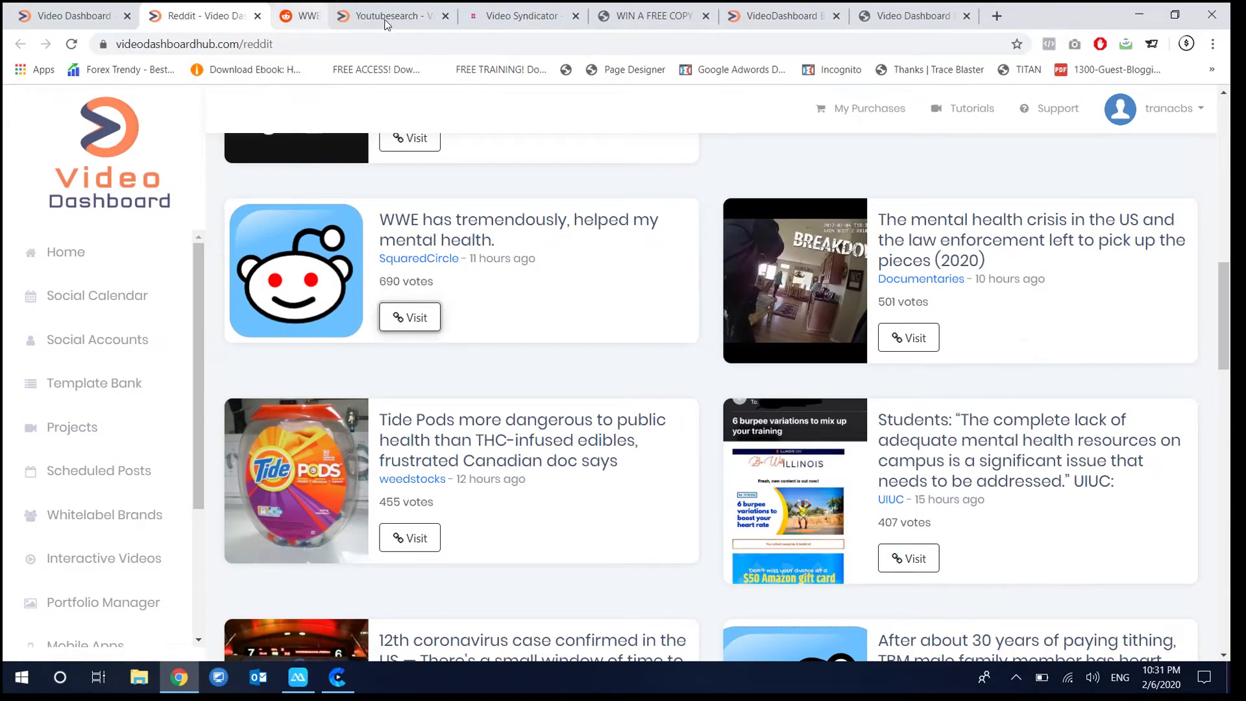
pyautogui.scroll(10, 503, 233)
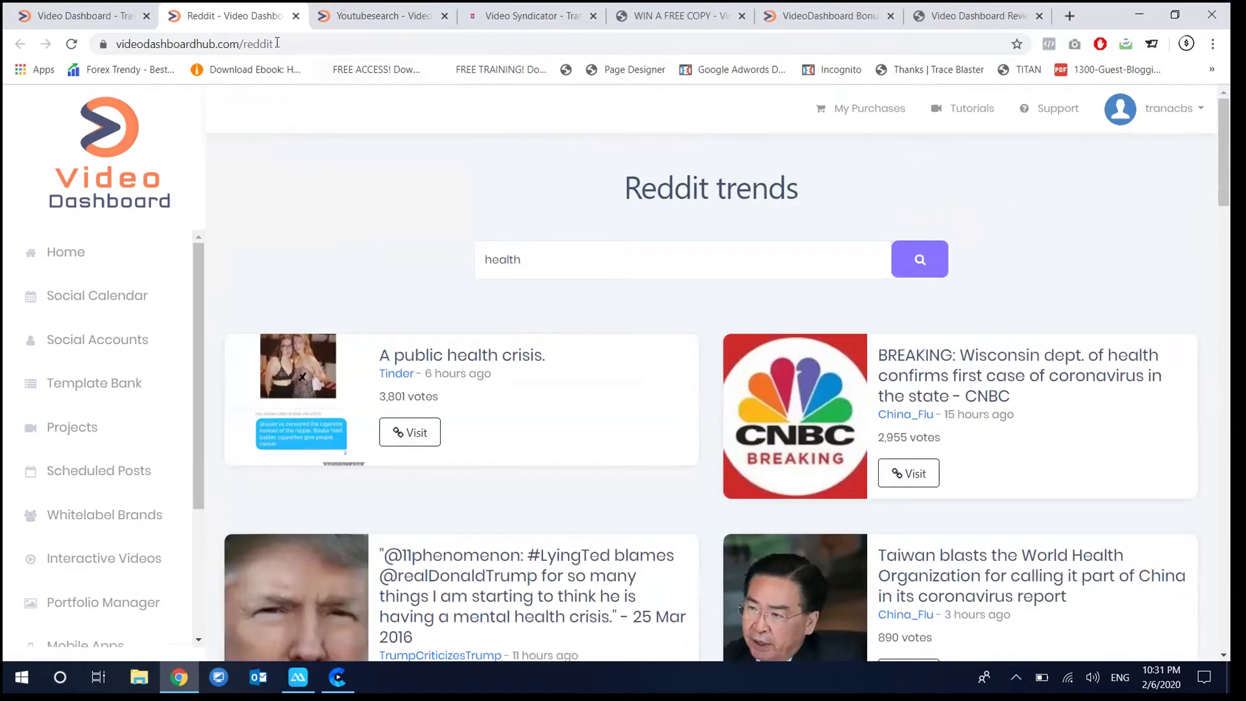
pyautogui.click(293, 17)
# Search copyright-free videos for 'Yoel Romero' and open 'TOP 5 Yoel Romero BRUTAL KNOCKOUTS' on YouTube.
pyautogui.click(536, 263)
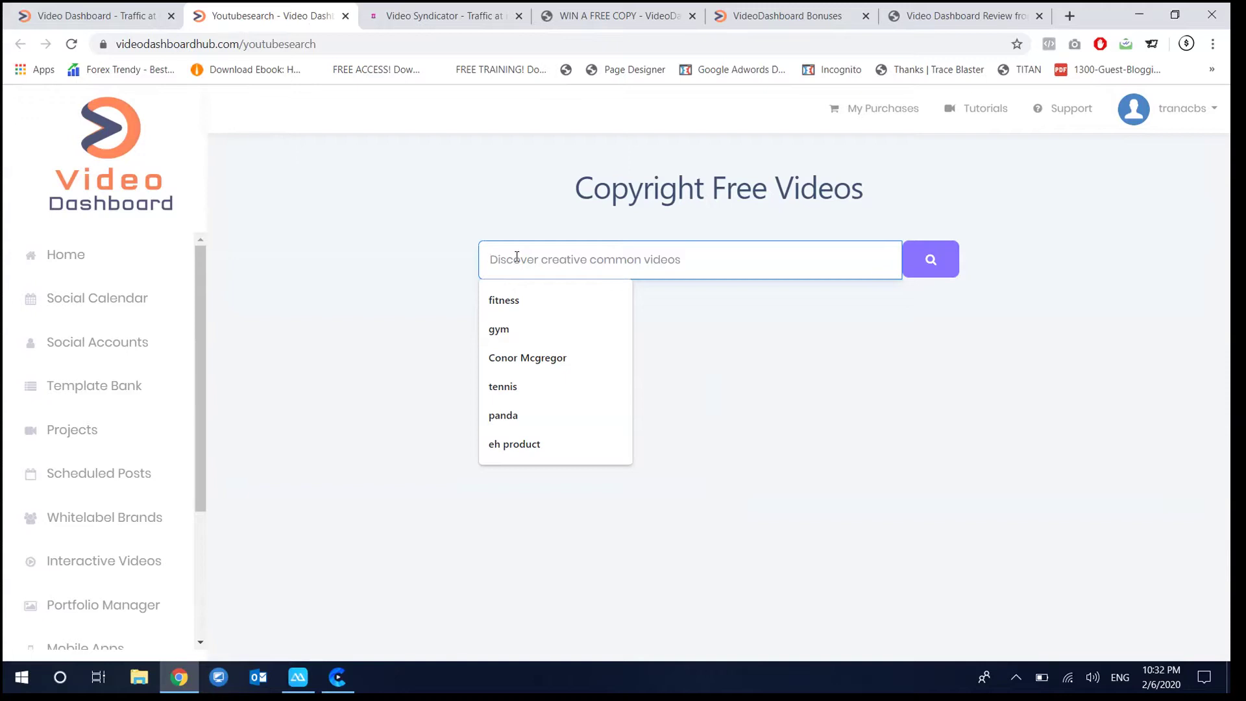
pyautogui.write('Y')
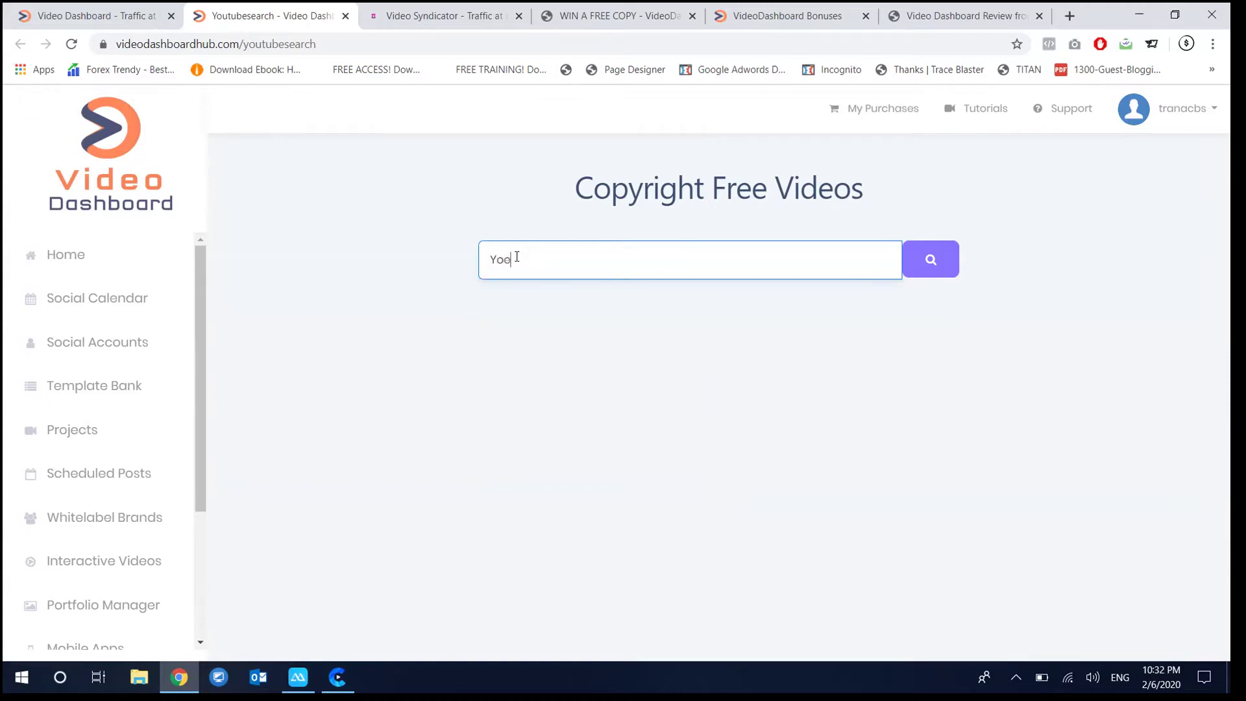
pyautogui.write('oel Romero')
pyautogui.press('Return')
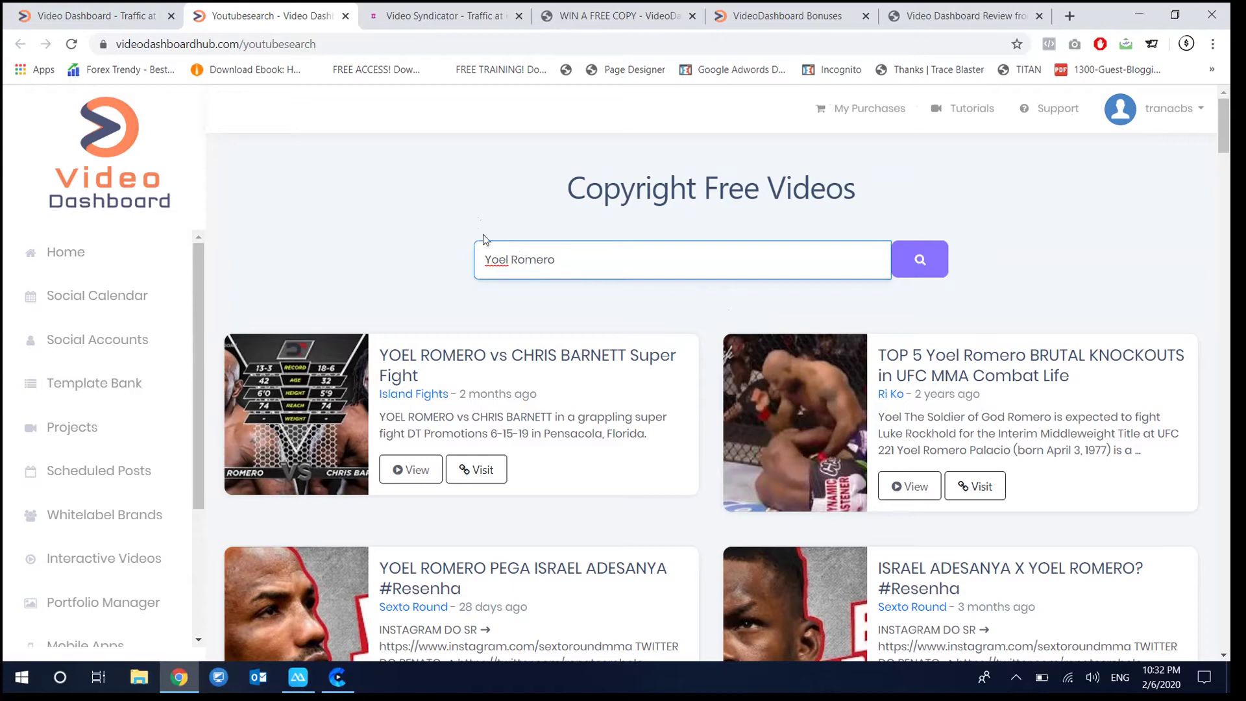
pyautogui.scroll(-1, 486, 240)
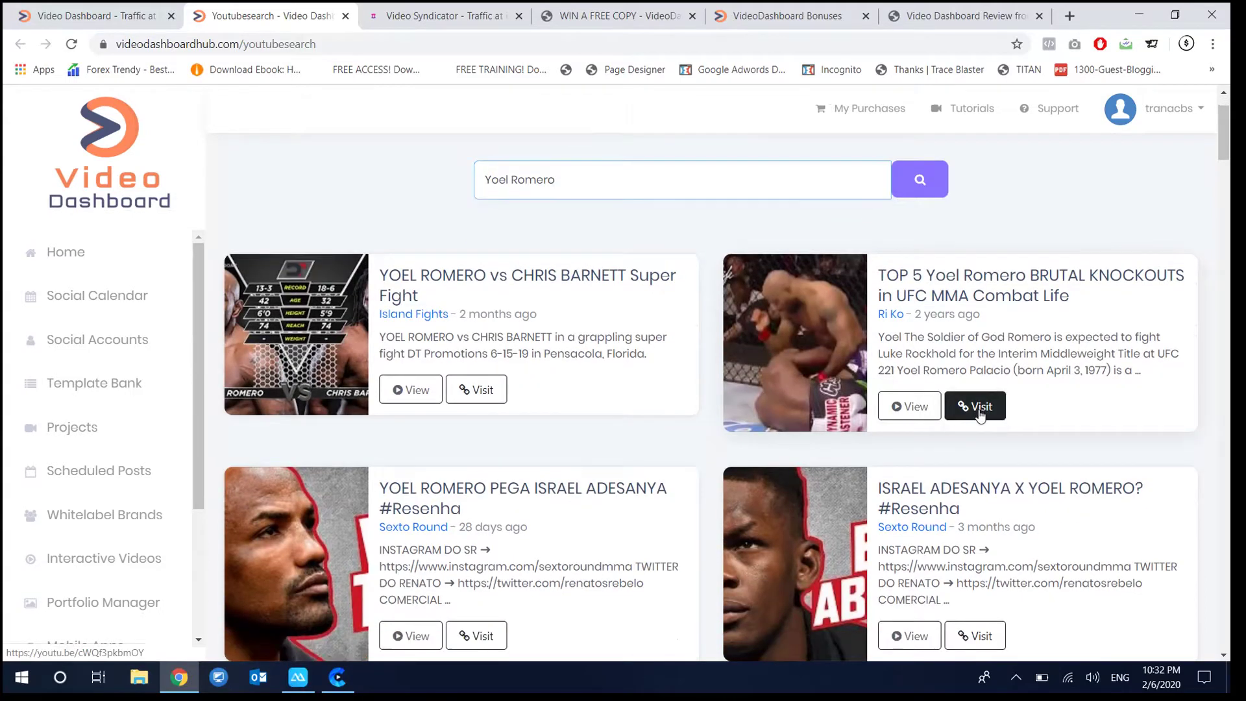
pyautogui.click(980, 407)
pyautogui.hotkey('ctrl', 'shift', 'Tab')
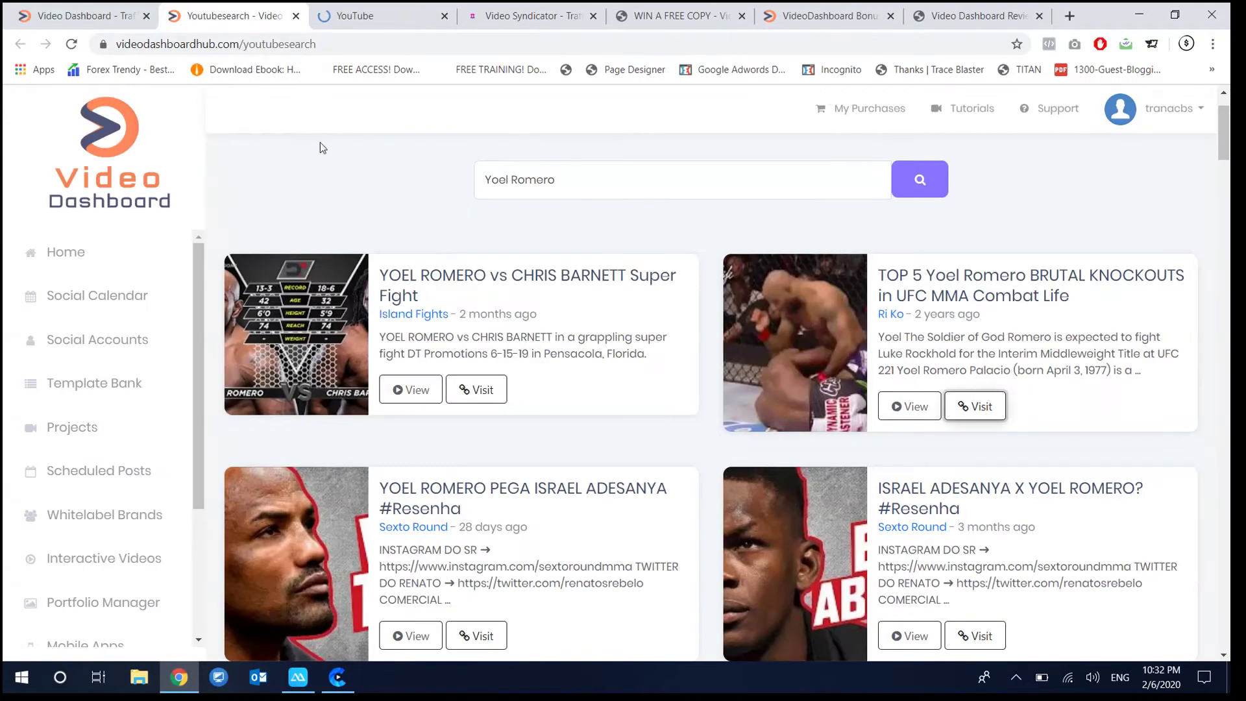
pyautogui.scroll(-11, 318, 121)
pyautogui.scroll(-4, 483, 262)
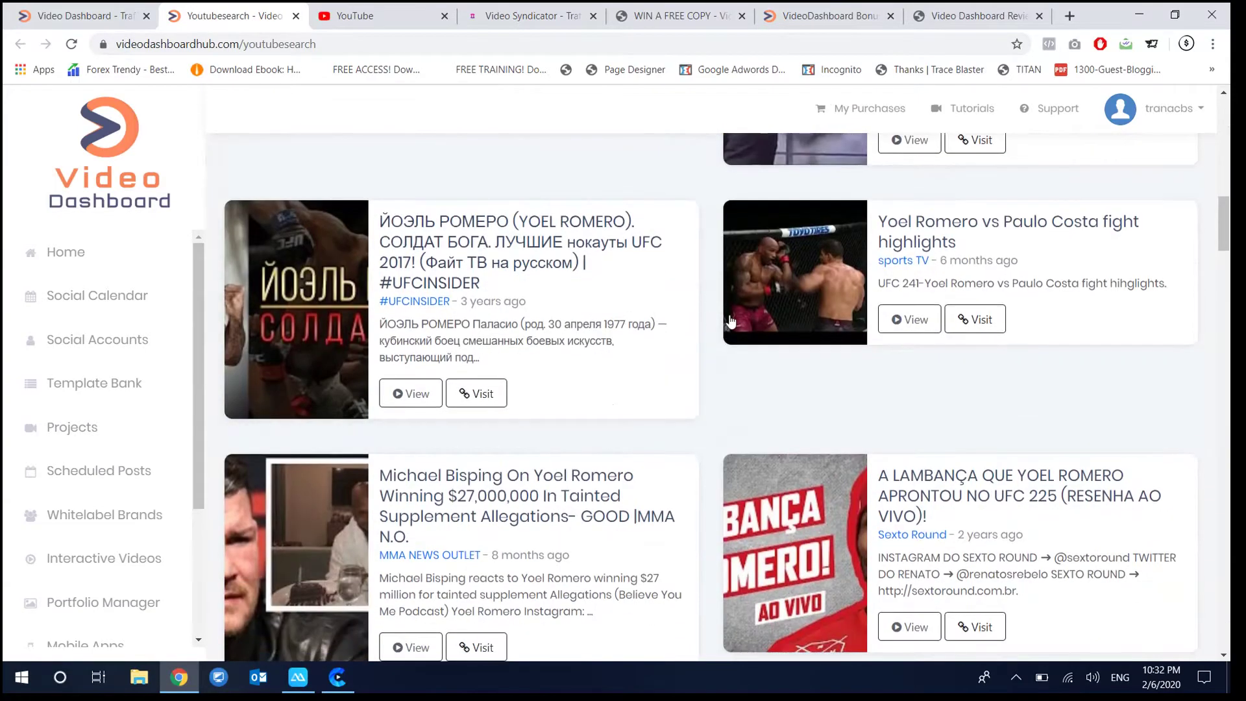
pyautogui.click(376, 16)
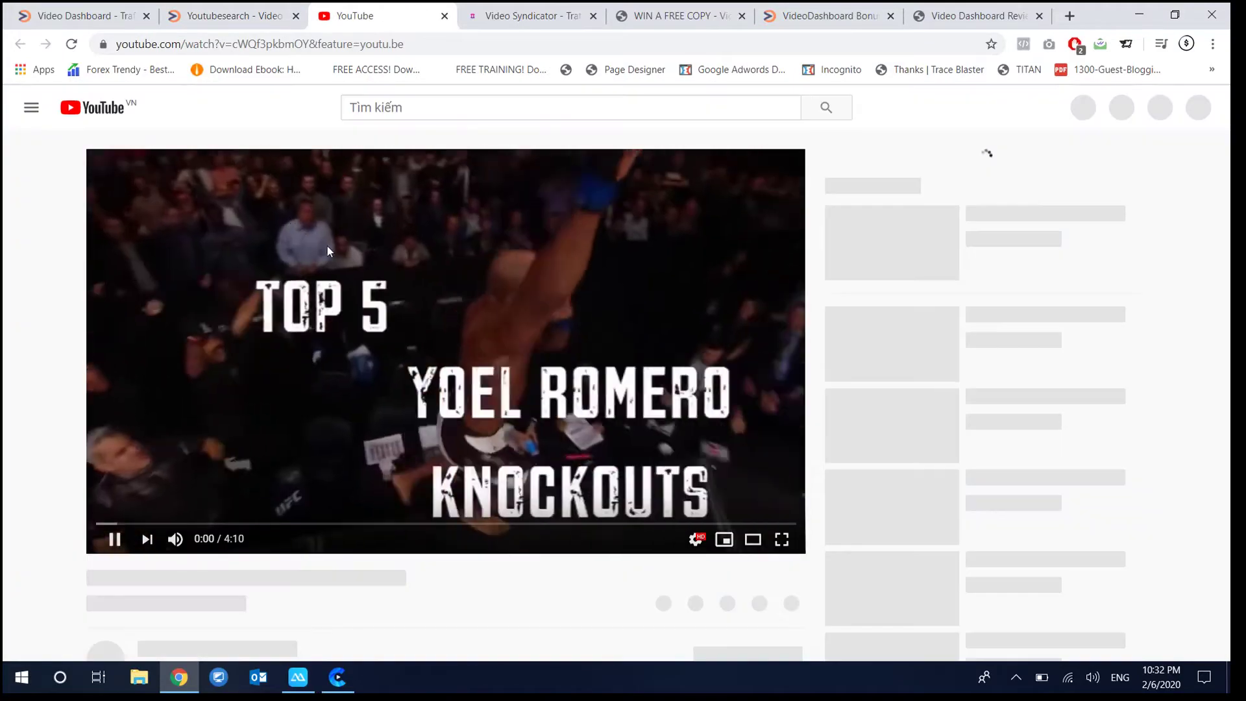
# Pause the knockouts video, confirm its Creative Commons licence in the description, then return to the results.
pyautogui.click(313, 252)
pyautogui.scroll(-5, 313, 252)
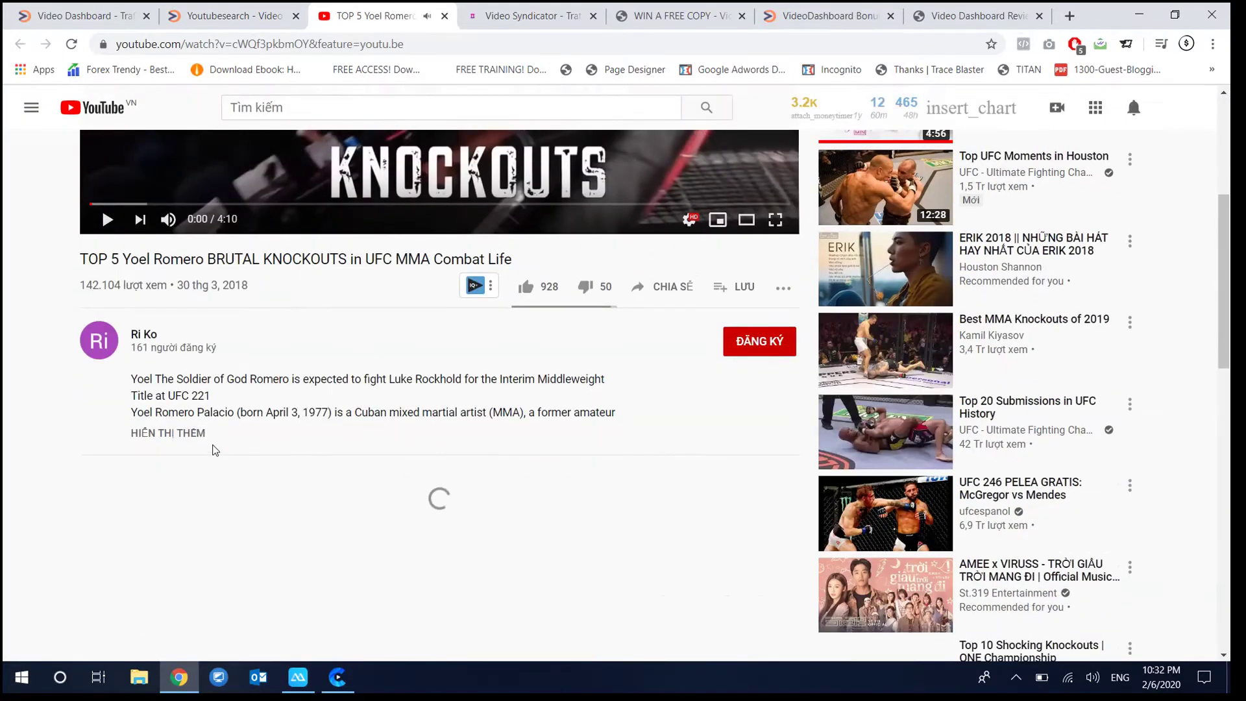
pyautogui.scroll(-4, 215, 449)
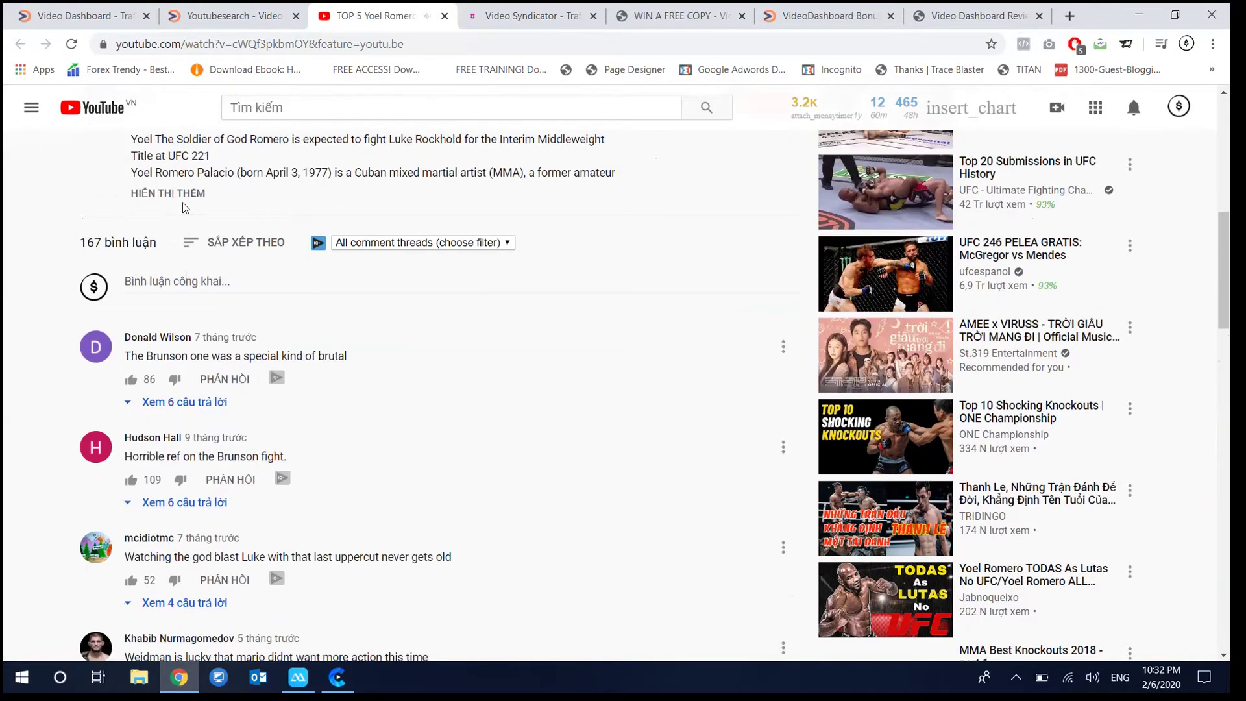
pyautogui.click(182, 194)
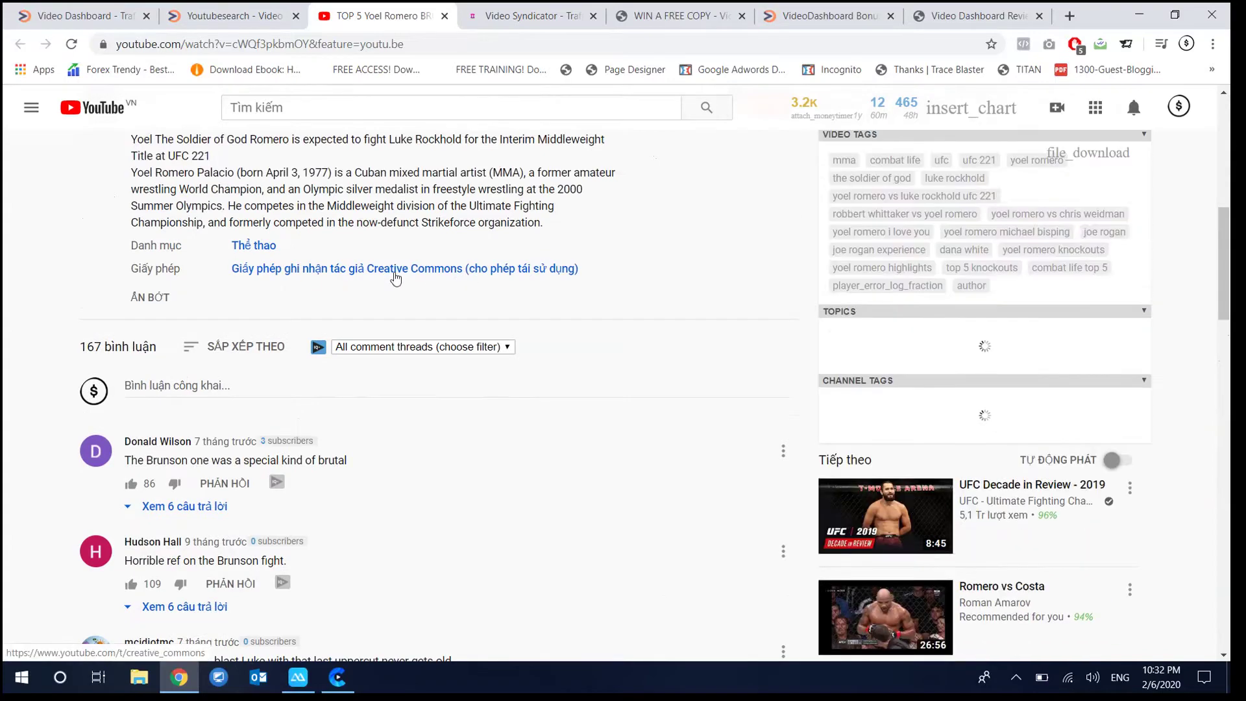
pyautogui.moveTo(378, 292); pyautogui.dragTo(380, 262)
pyautogui.click(376, 218)
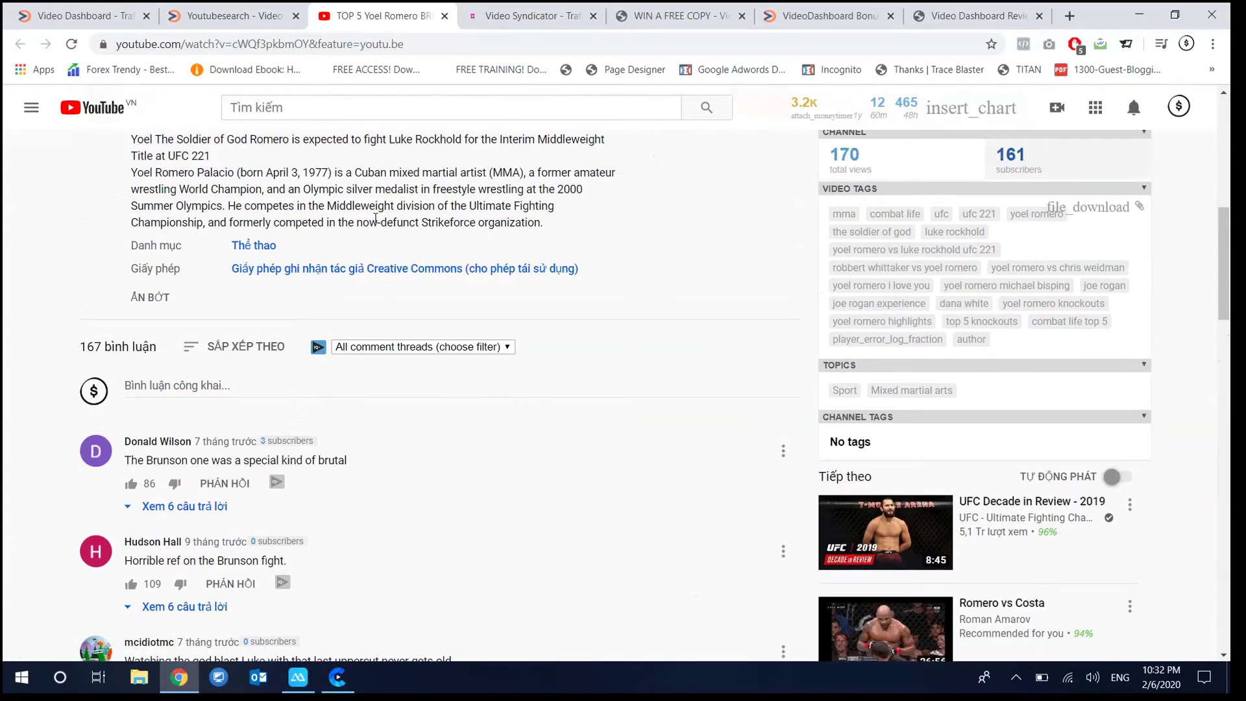
pyautogui.scroll(9, 375, 218)
pyautogui.click(265, 23)
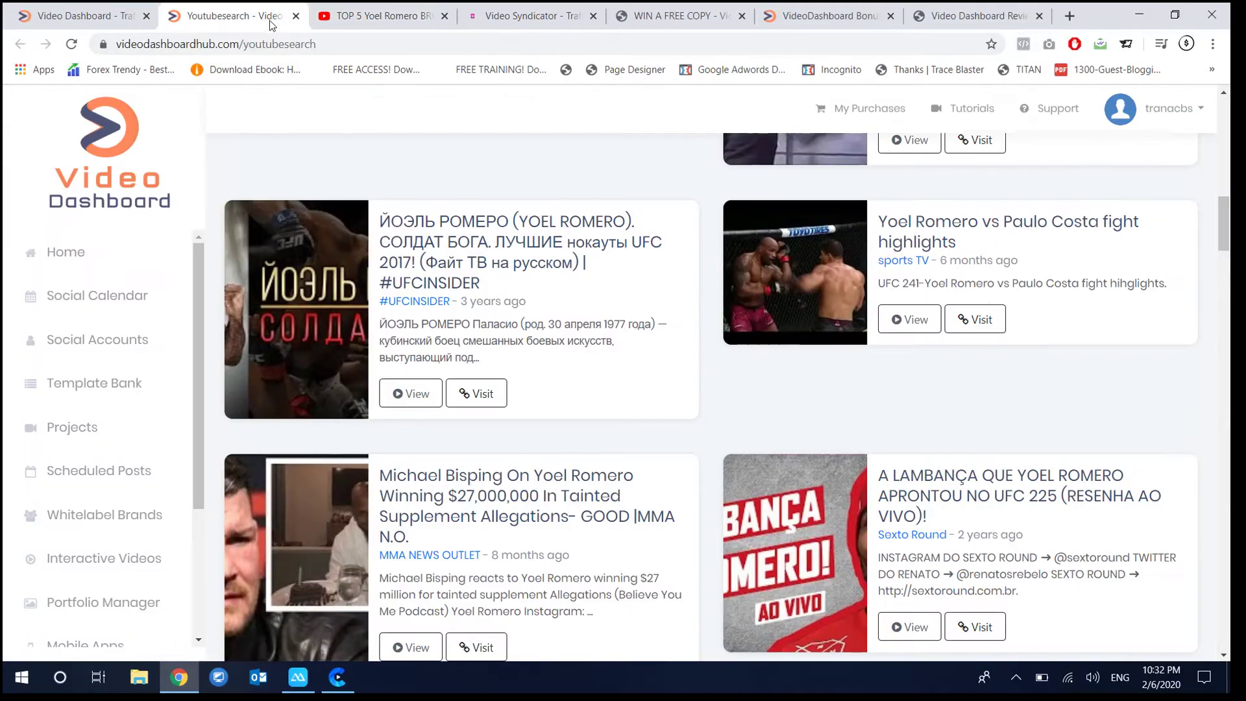
# Replace the query with 'UFC 247', browse the copyright-free results, then close the search tab.
pyautogui.scroll(5, 336, 192)
pyautogui.scroll(10, 337, 212)
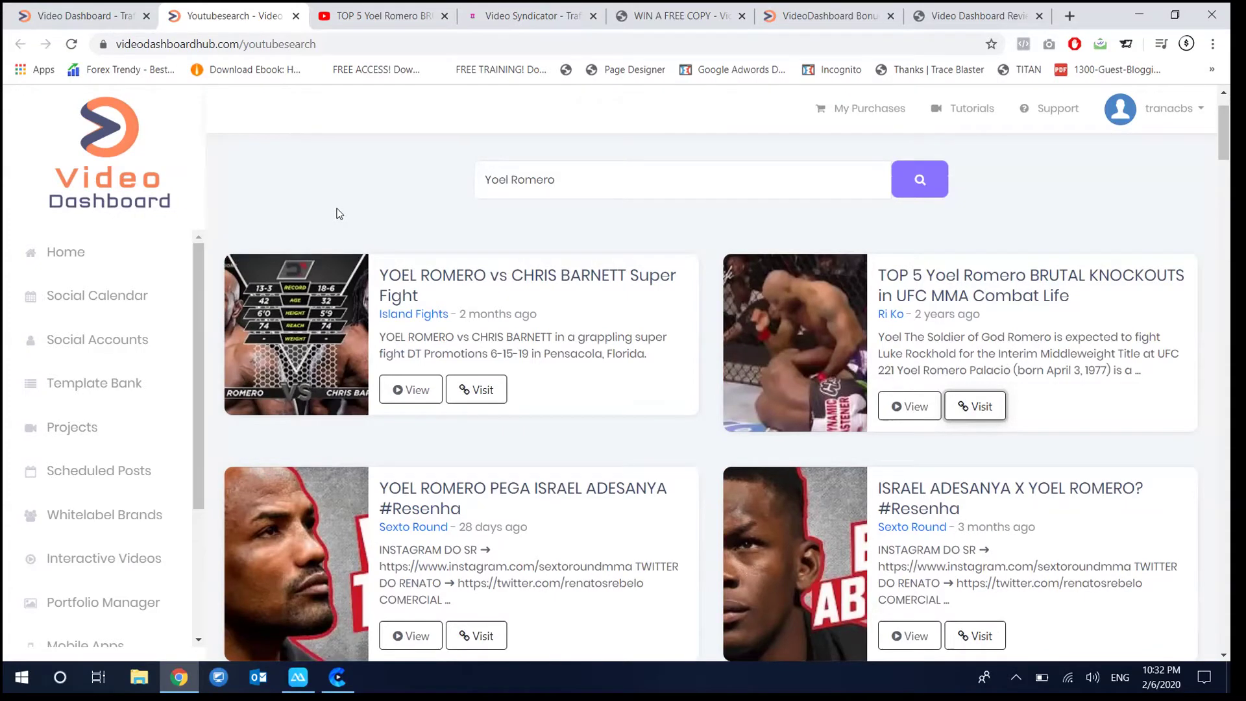
pyautogui.scroll(-7, 337, 212)
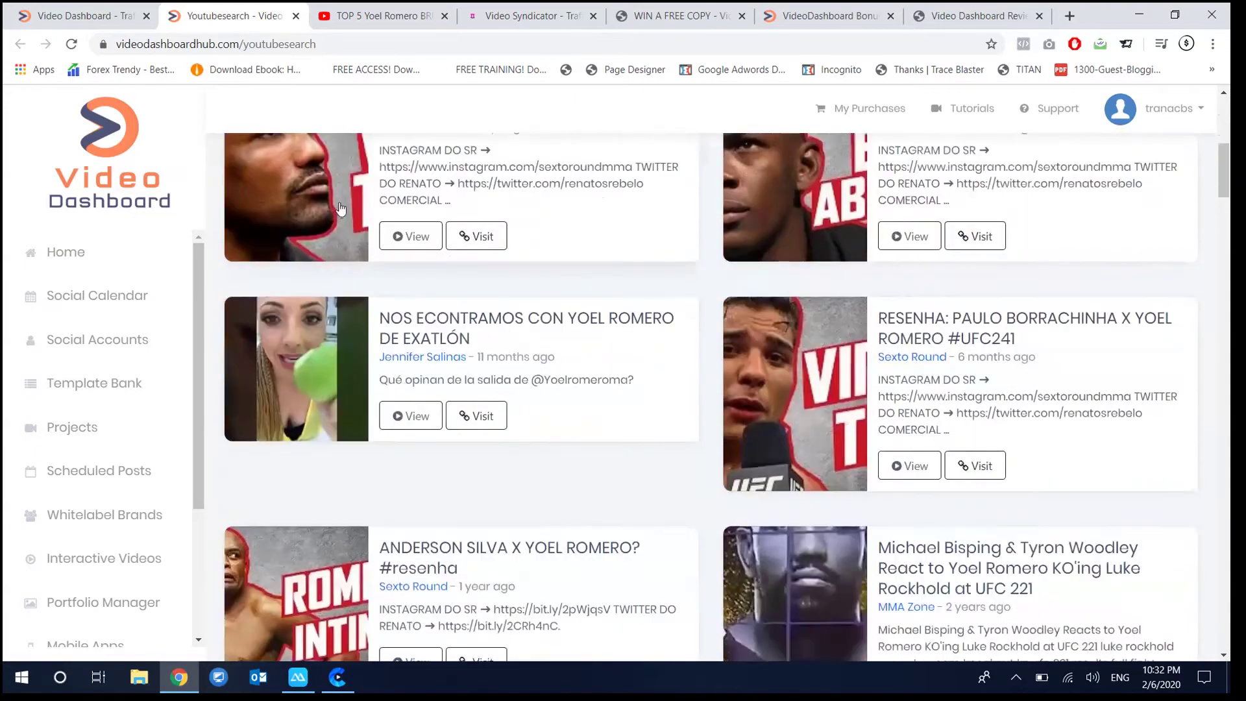
pyautogui.scroll(7, 340, 211)
pyautogui.tripleClick(513, 167)
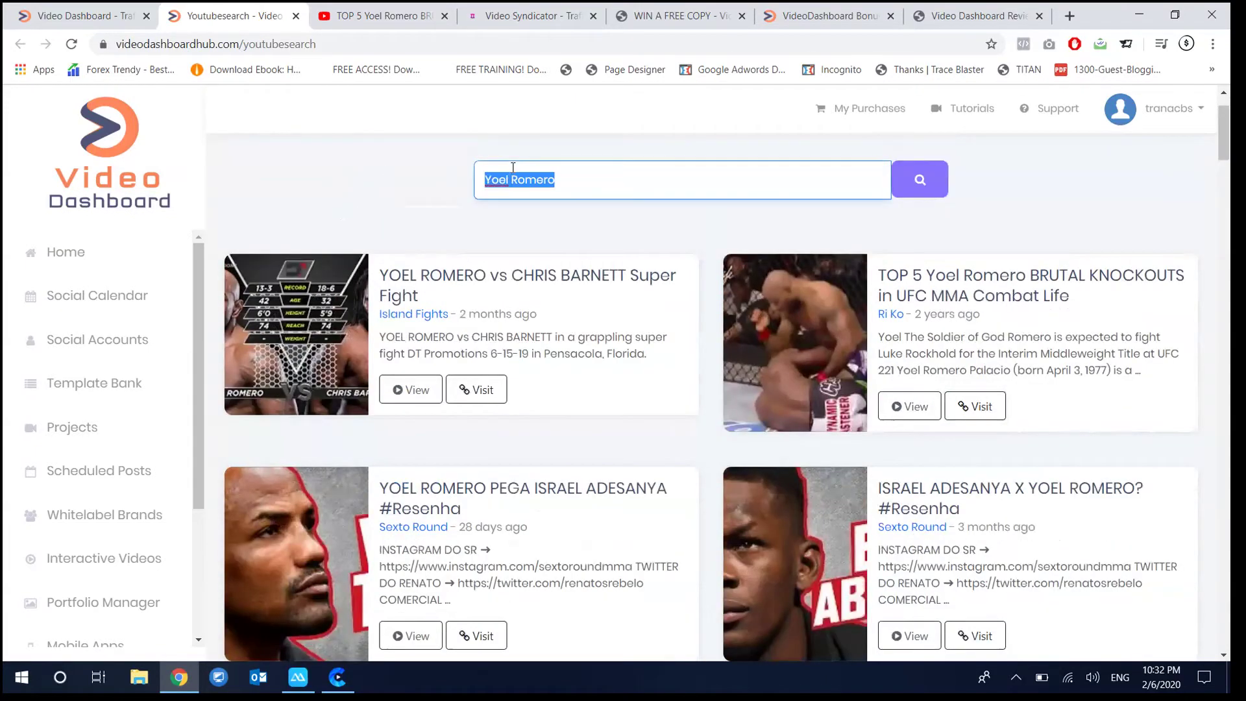
pyautogui.write('ù')
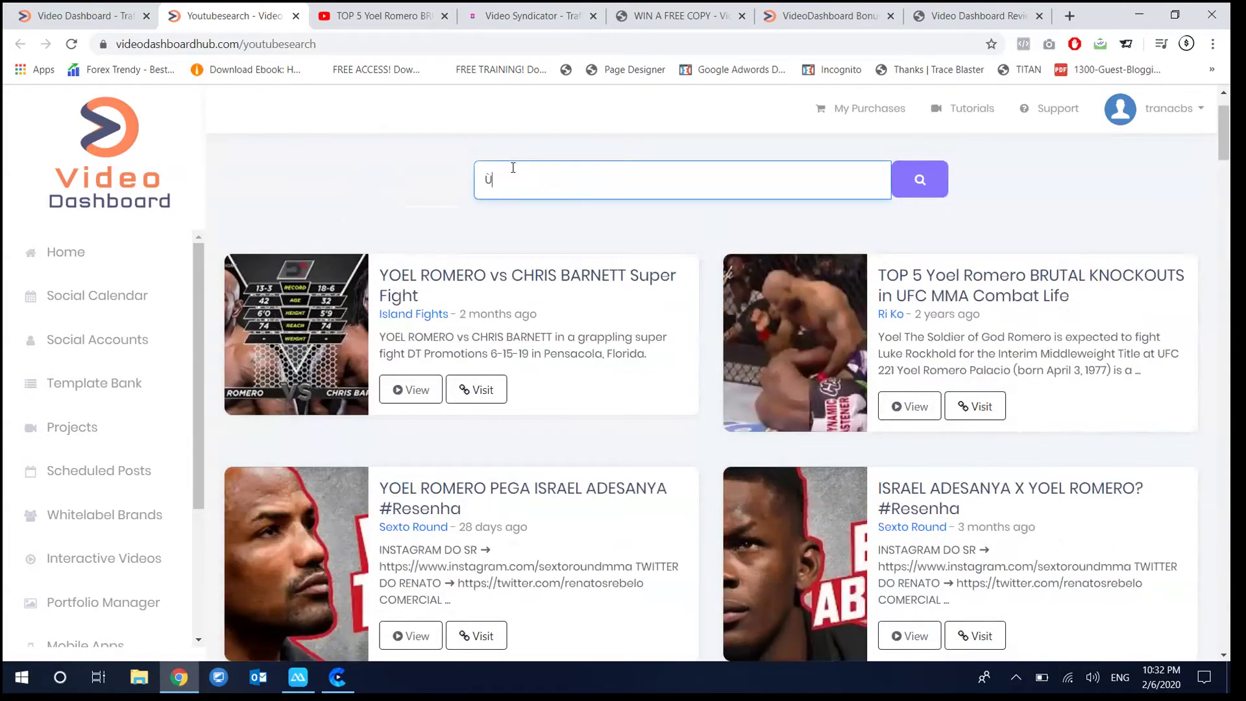
pyautogui.write('FC 247')
pyautogui.press('Return')
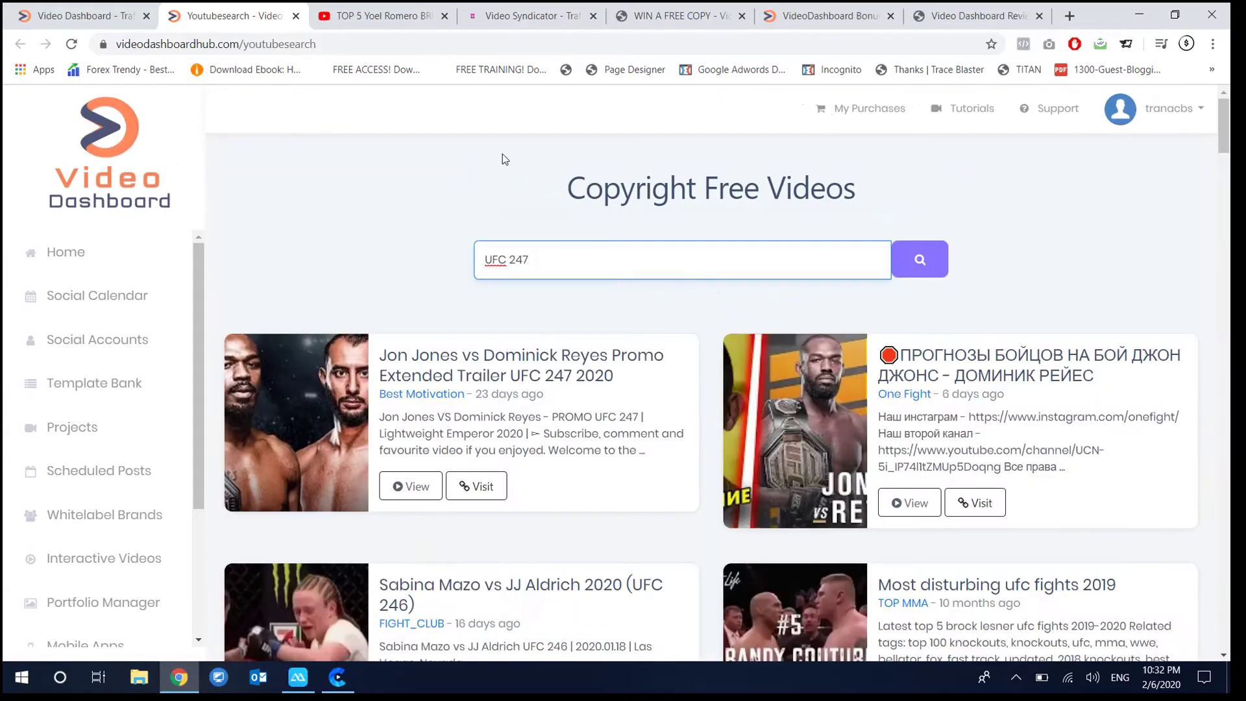
pyautogui.scroll(-1, 504, 159)
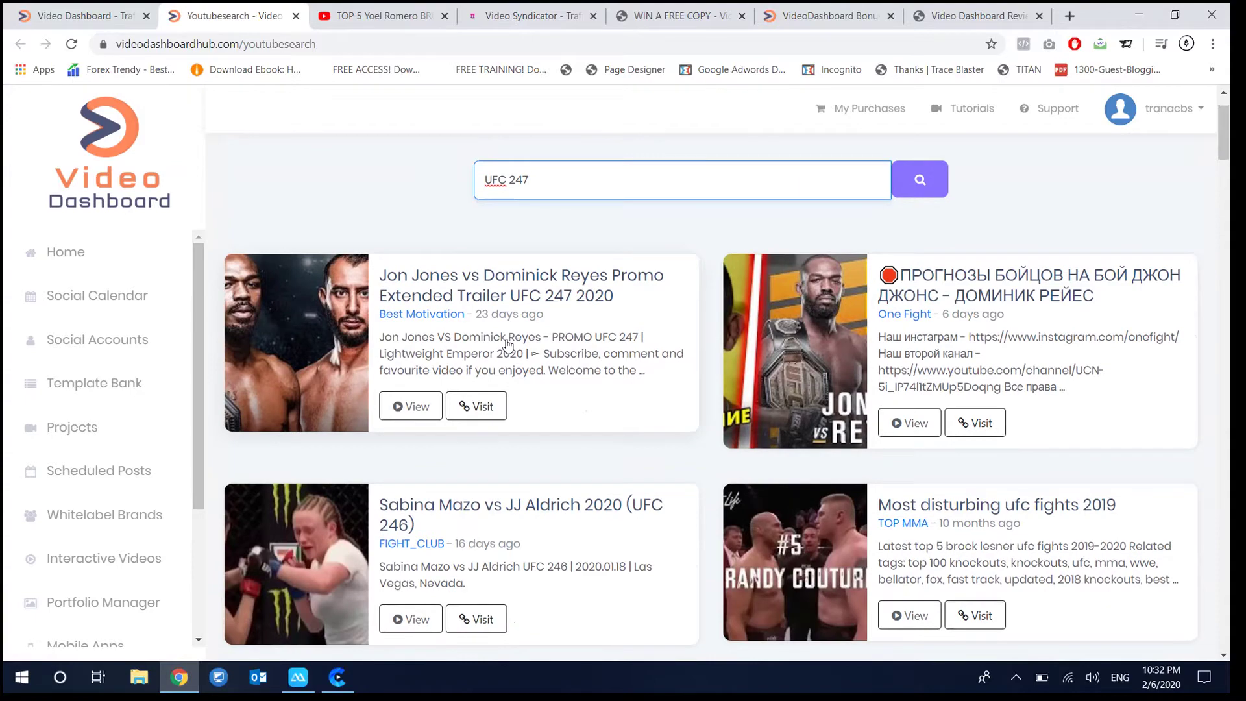
pyautogui.scroll(-2, 508, 344)
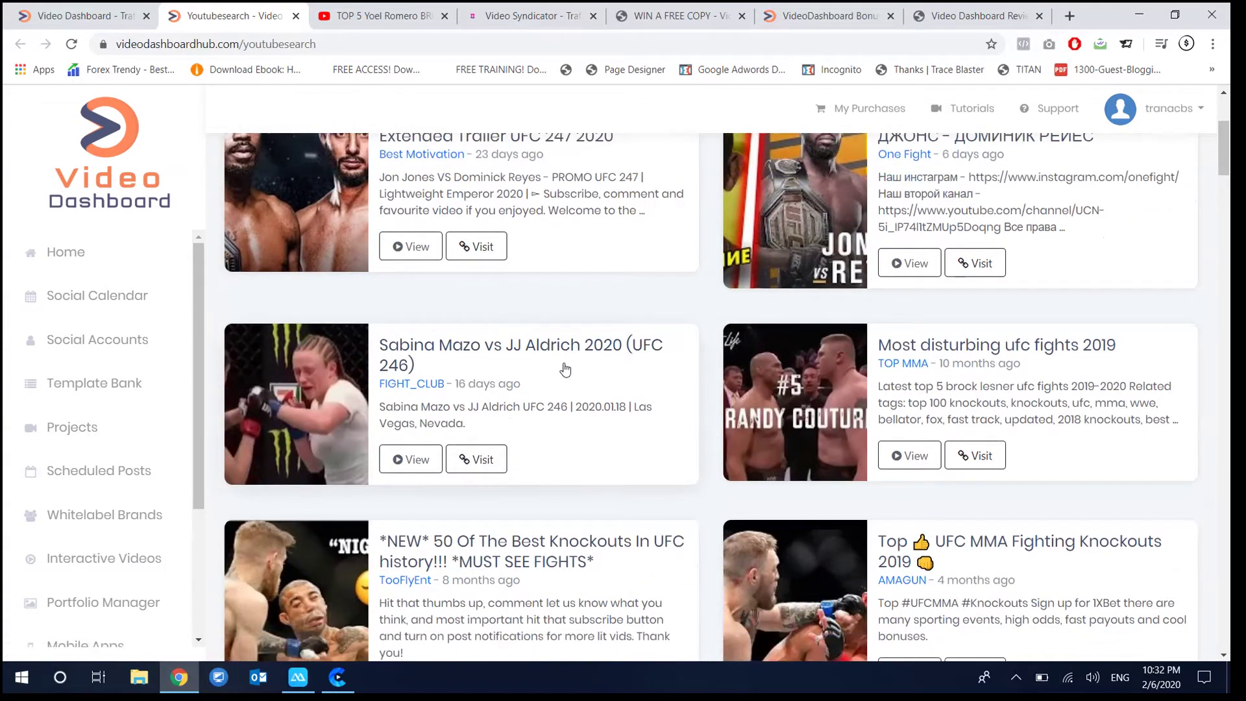
pyautogui.scroll(-3, 566, 356)
pyautogui.scroll(6, 565, 348)
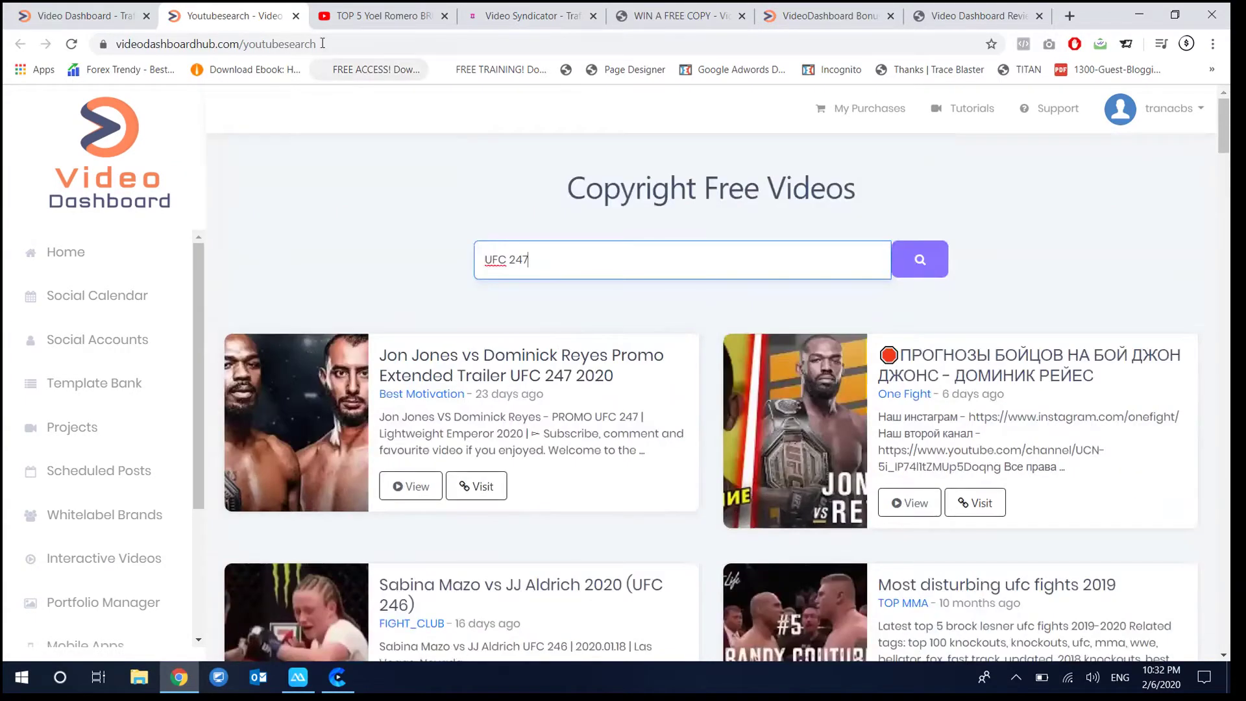
pyautogui.click(296, 15)
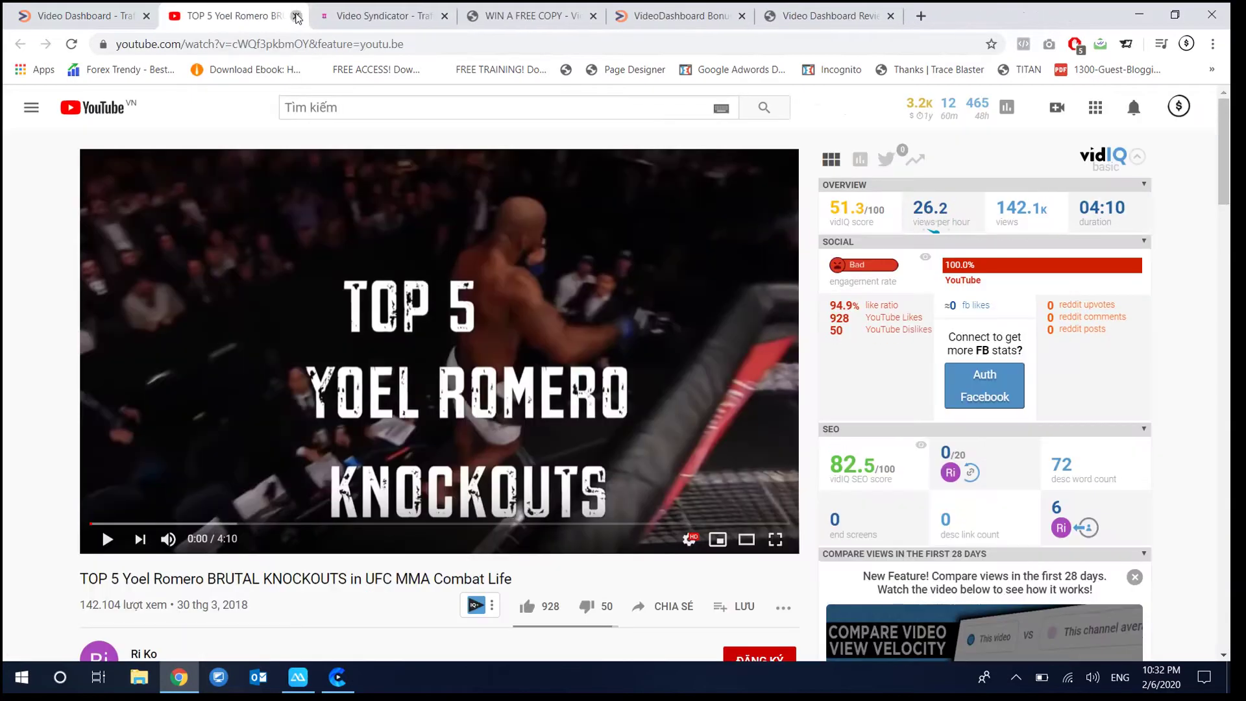
# Close the Yoel Romero YouTube tab and show the February Social Calendar templates.
pyautogui.click(296, 16)
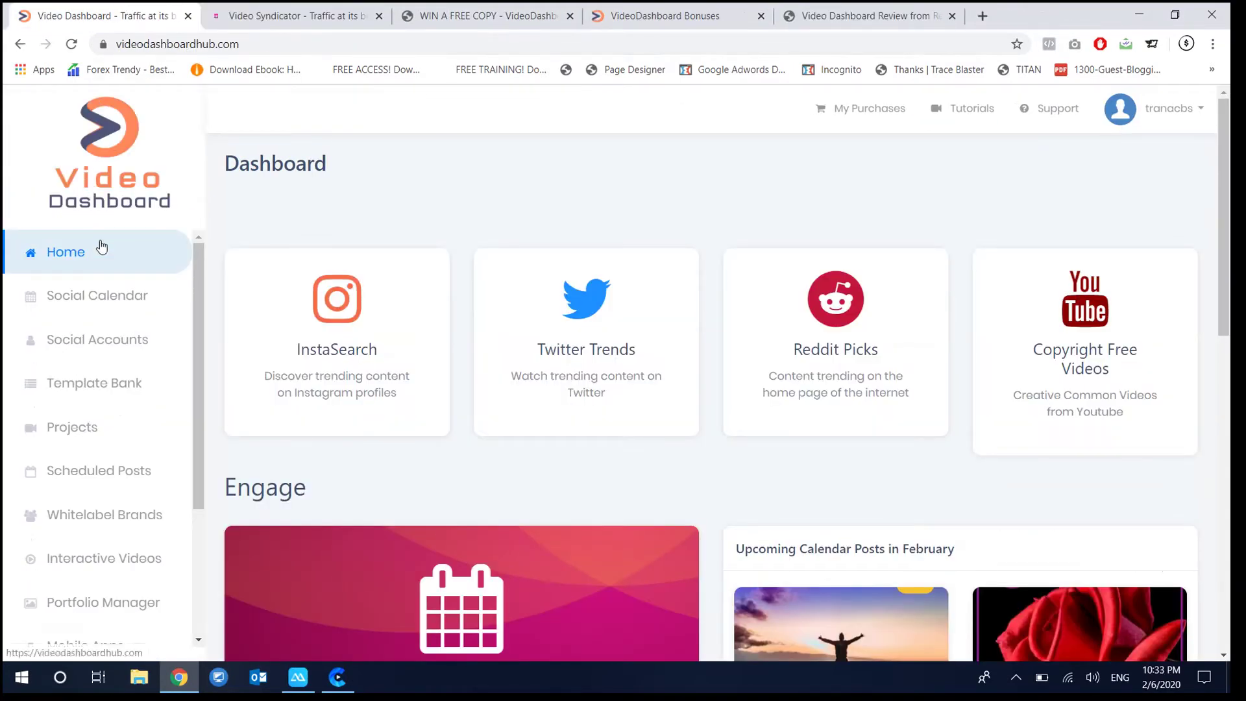
pyautogui.click(103, 298)
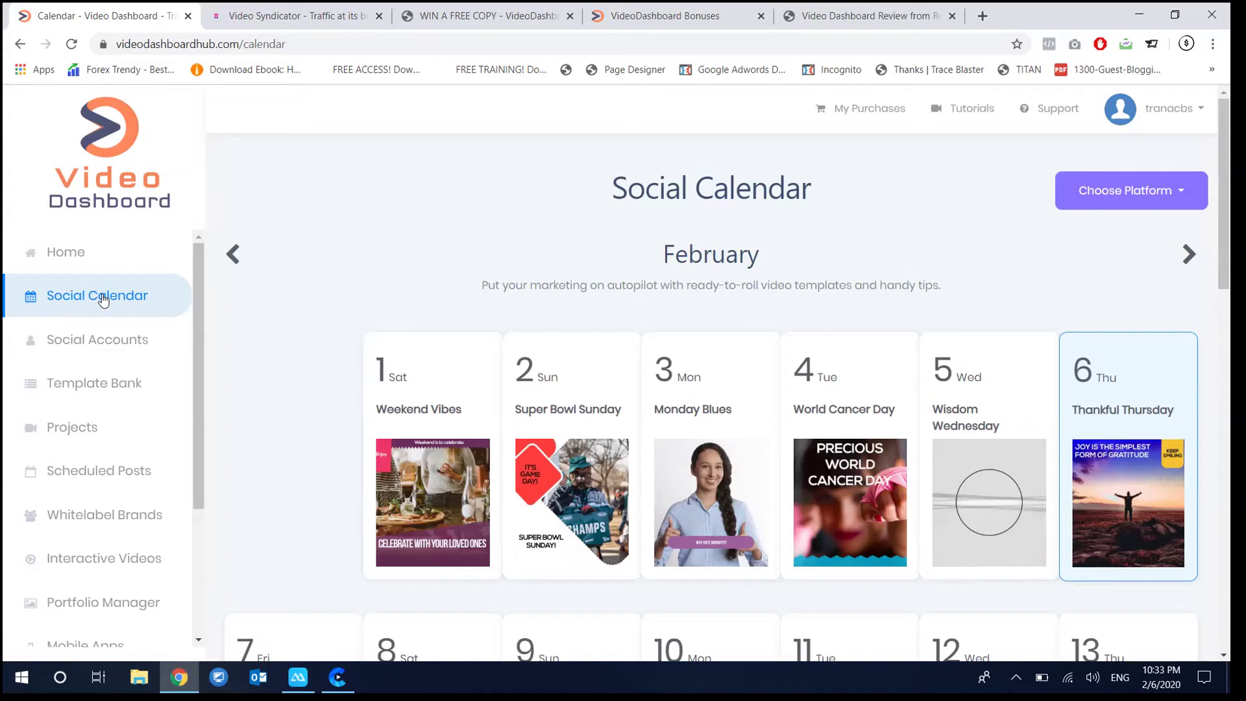
# Browse the February calendar rows and preview the Thankful Thursday 'Be thankful for every new day' video.
pyautogui.scroll(-5, 256, 295)
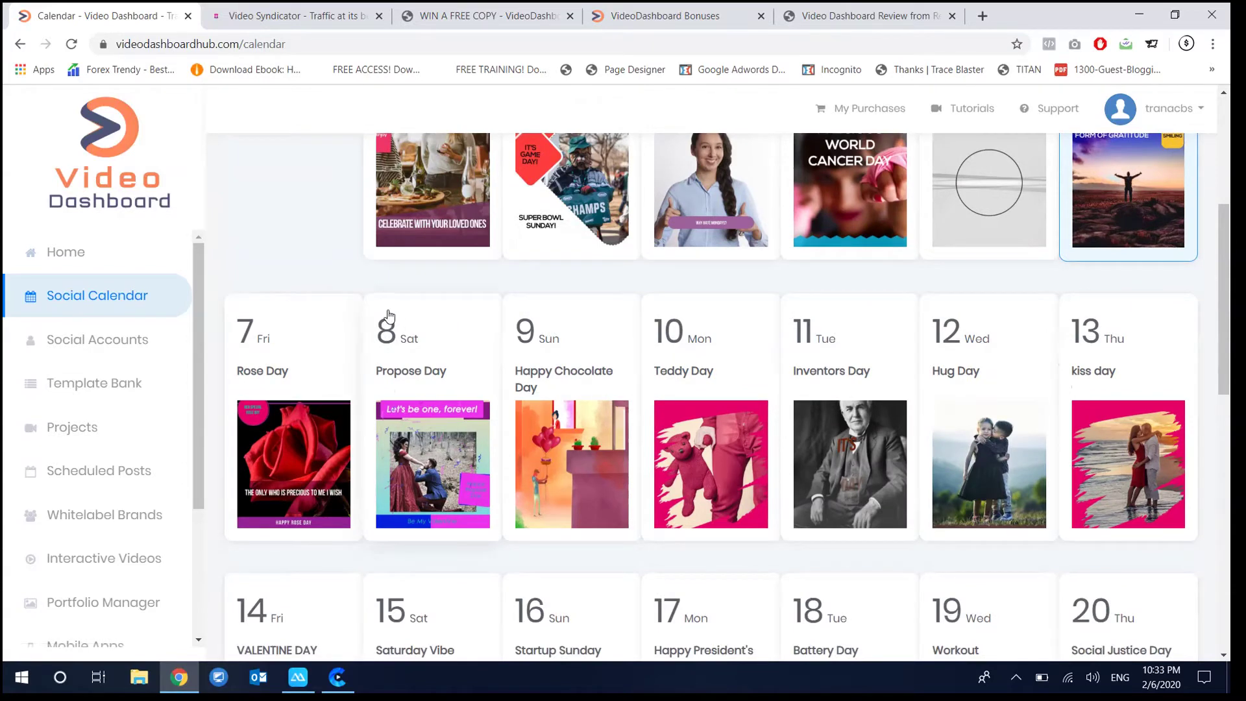
pyautogui.scroll(-1, 389, 316)
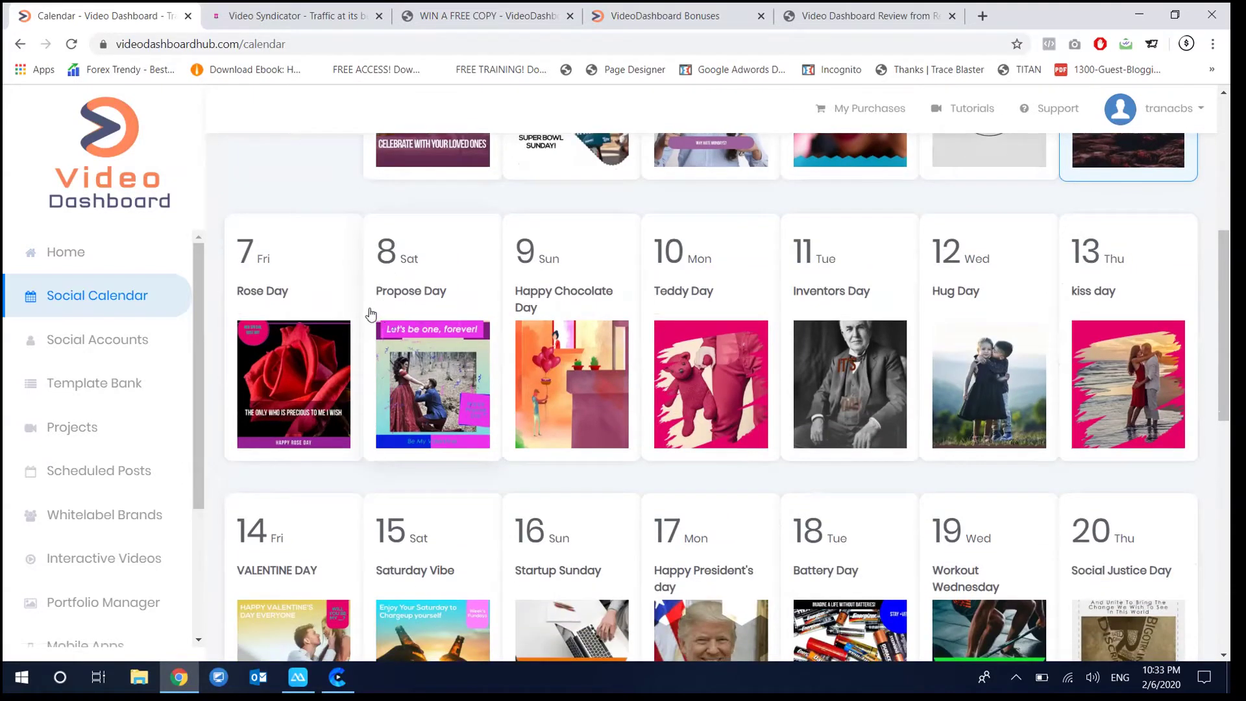
pyautogui.scroll(6, 364, 314)
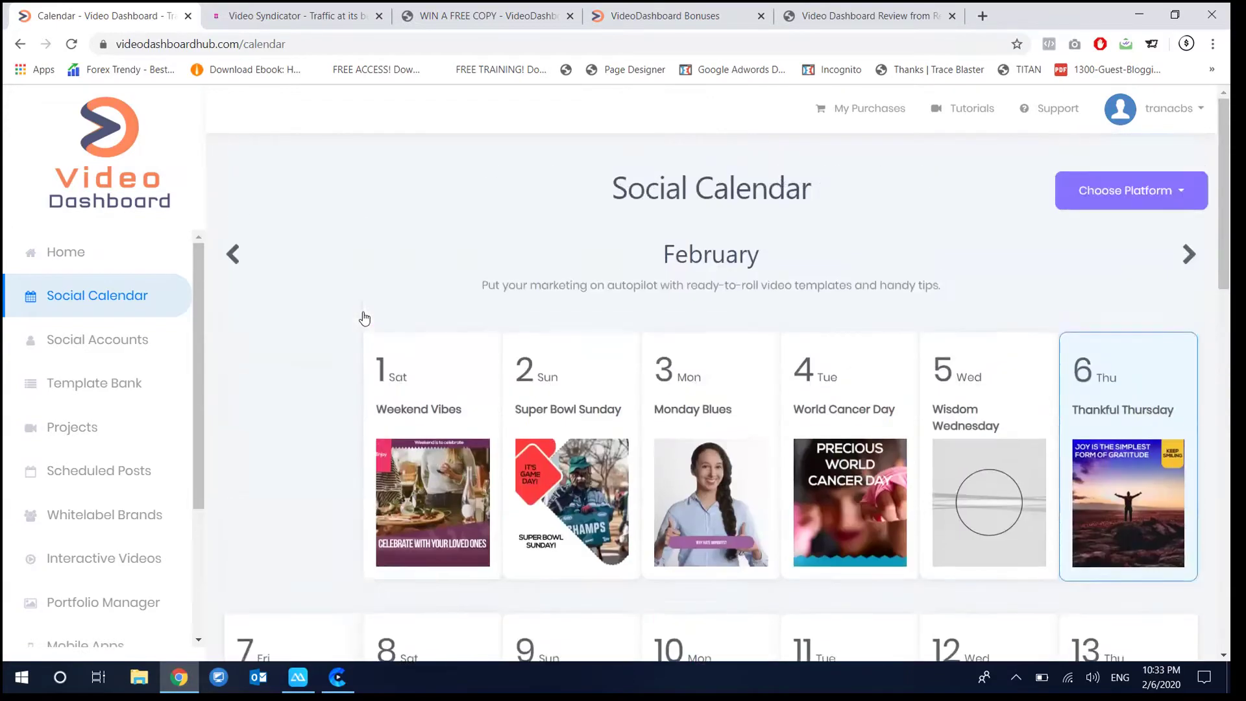
pyautogui.scroll(-3, 363, 313)
pyautogui.click(1137, 280)
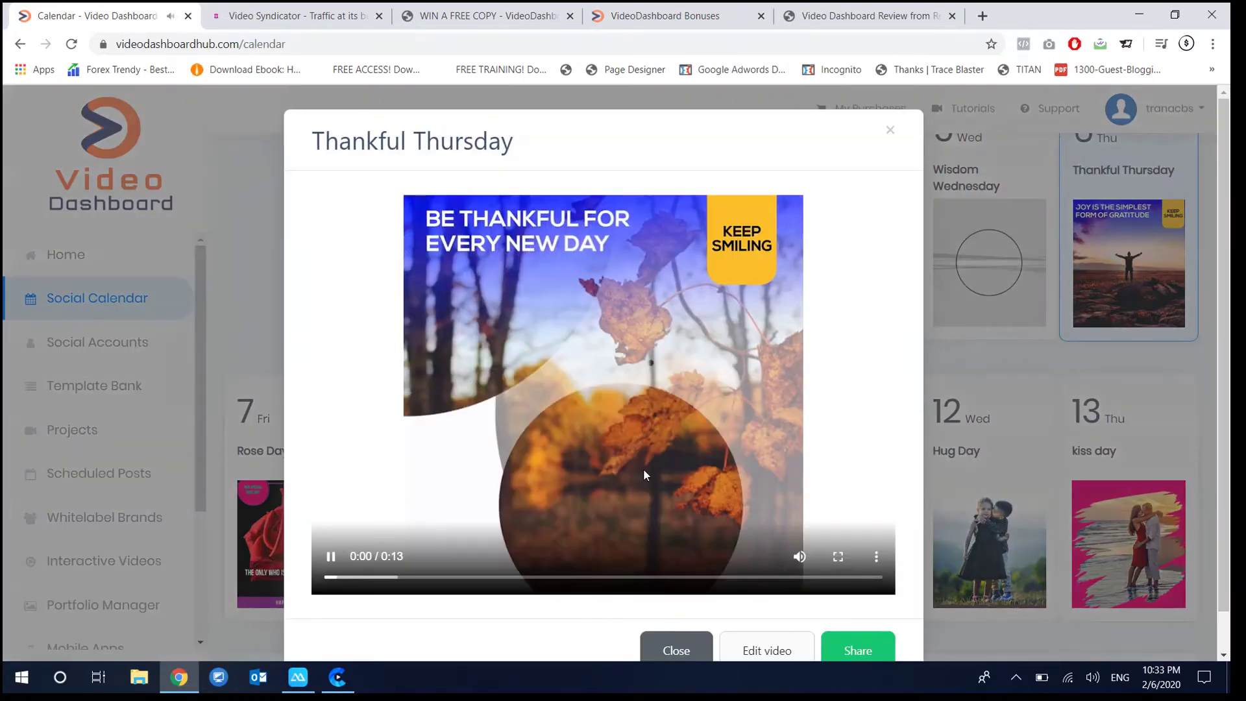
# Pause the preview and try sharing Thankful Thursday to Medium, dismissing the authentication error.
pyautogui.click(332, 556)
pyautogui.scroll(-1, 454, 551)
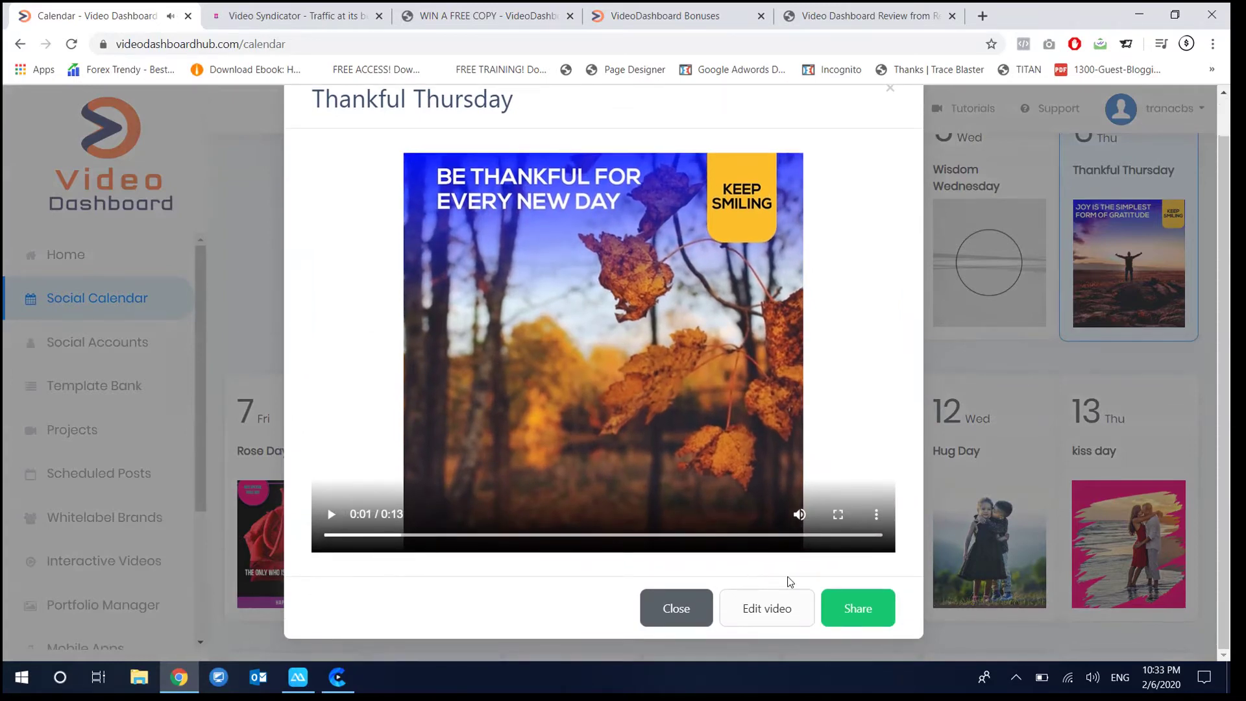
pyautogui.click(857, 609)
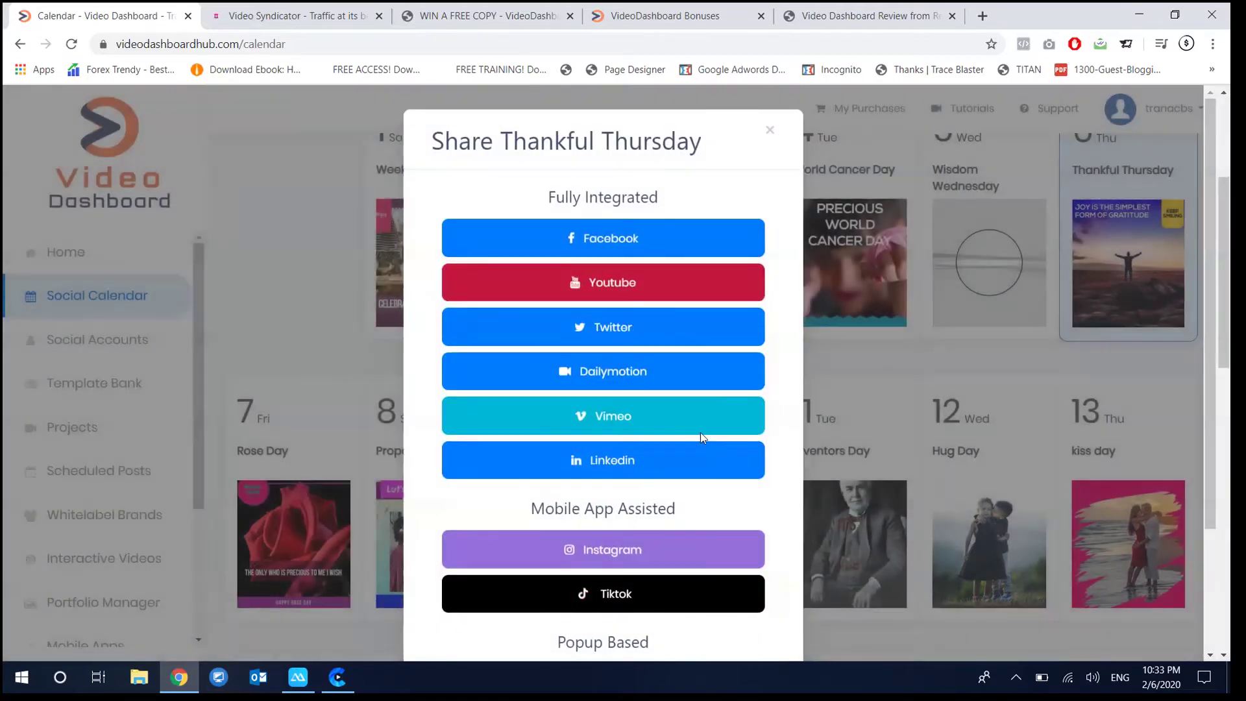
pyautogui.scroll(-2, 596, 449)
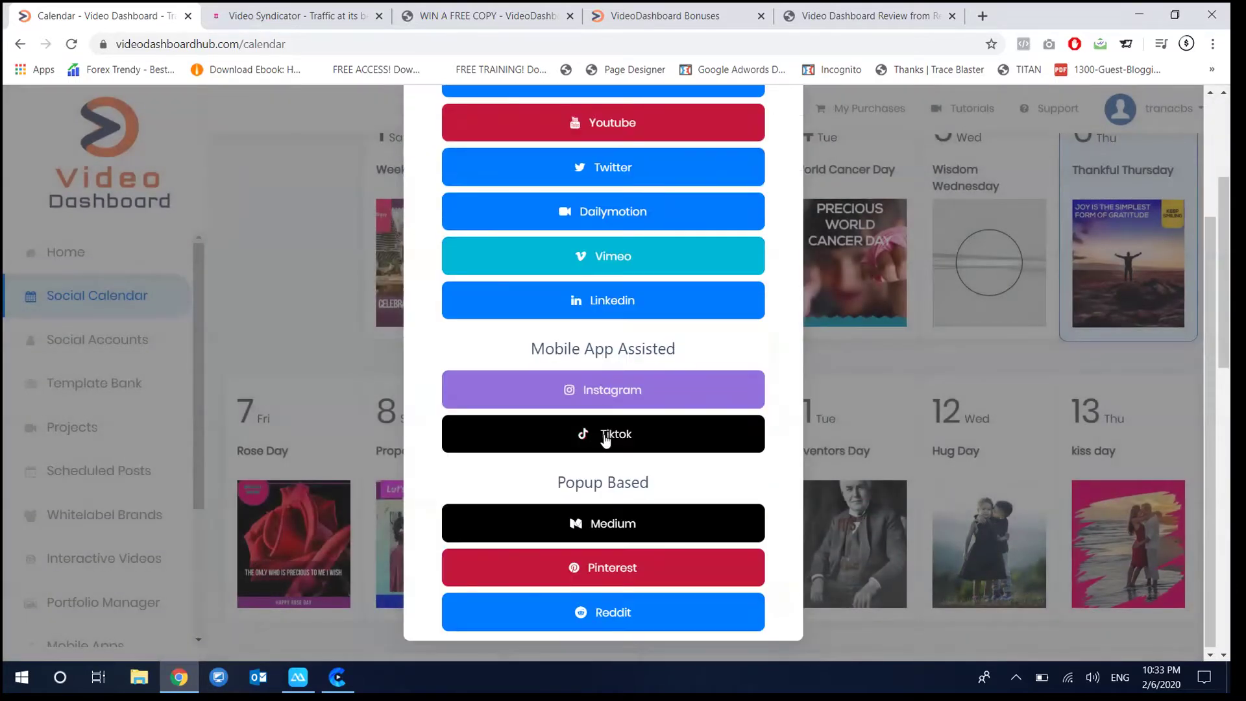
pyautogui.click(597, 523)
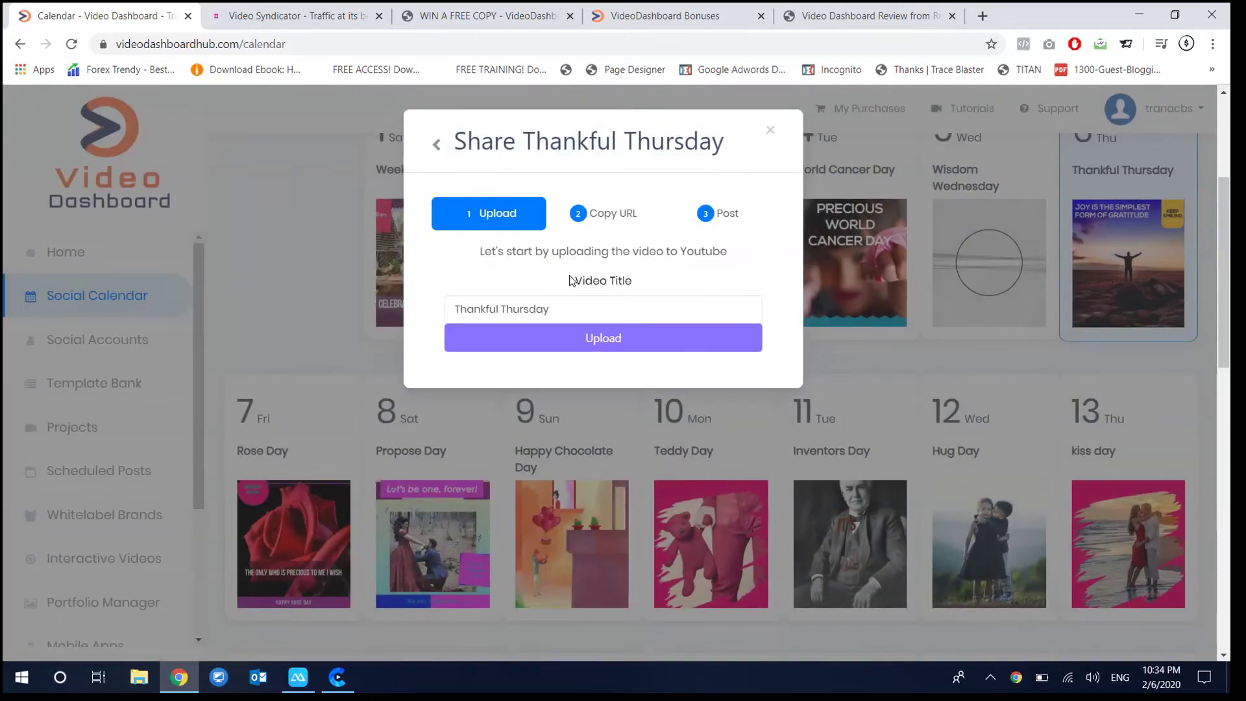
pyautogui.click(600, 338)
pyautogui.click(752, 170)
pyautogui.click(772, 131)
# Reopen the preview, choose Facebook sharing, view the account list, then close without posting.
pyautogui.click(1107, 278)
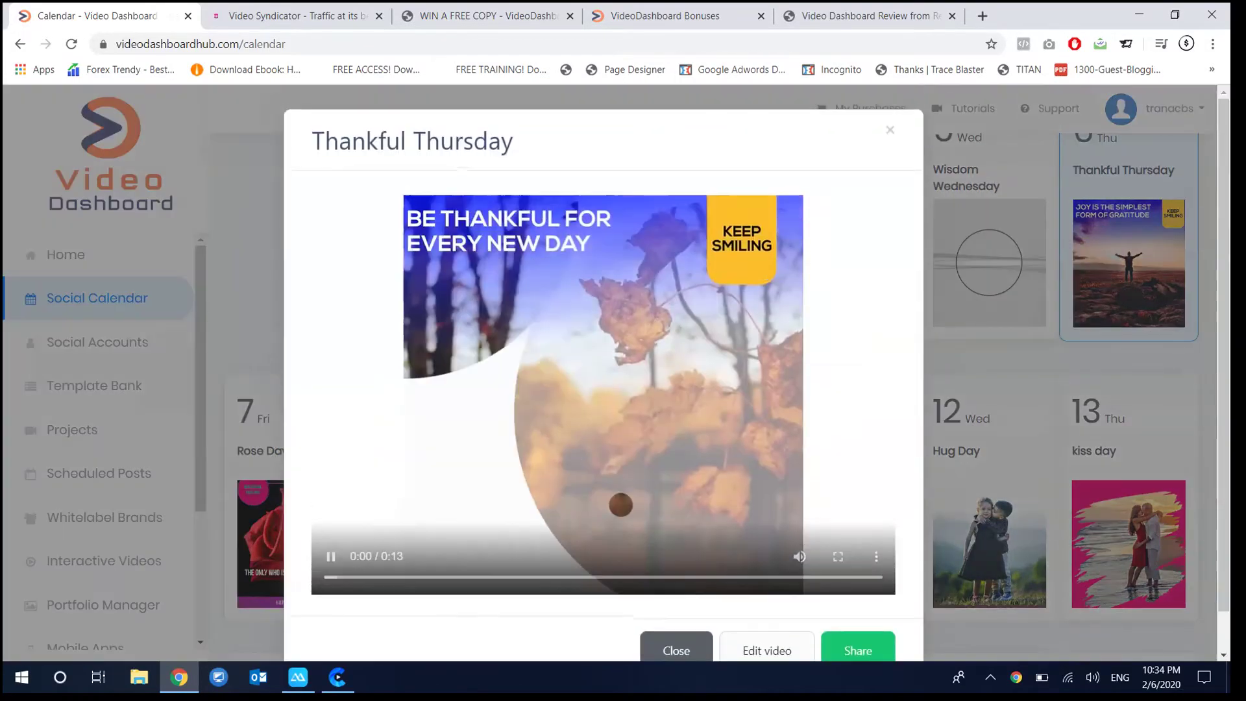
pyautogui.click(878, 595)
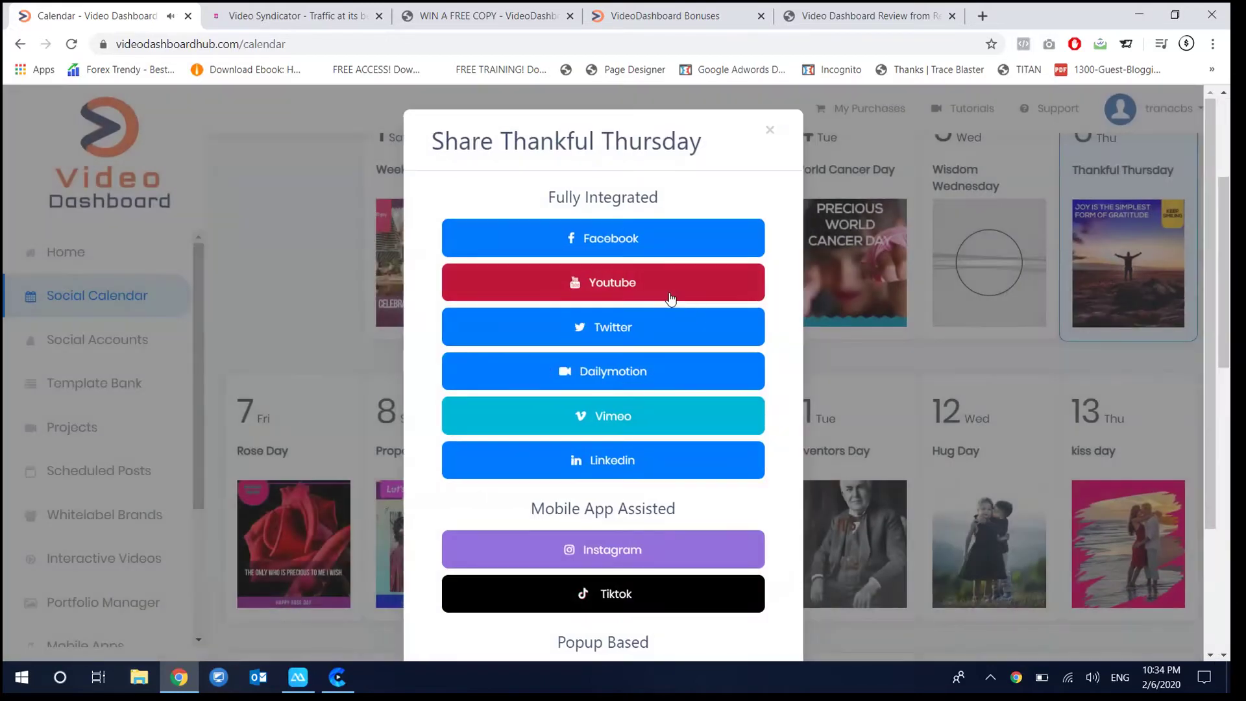
pyautogui.click(646, 241)
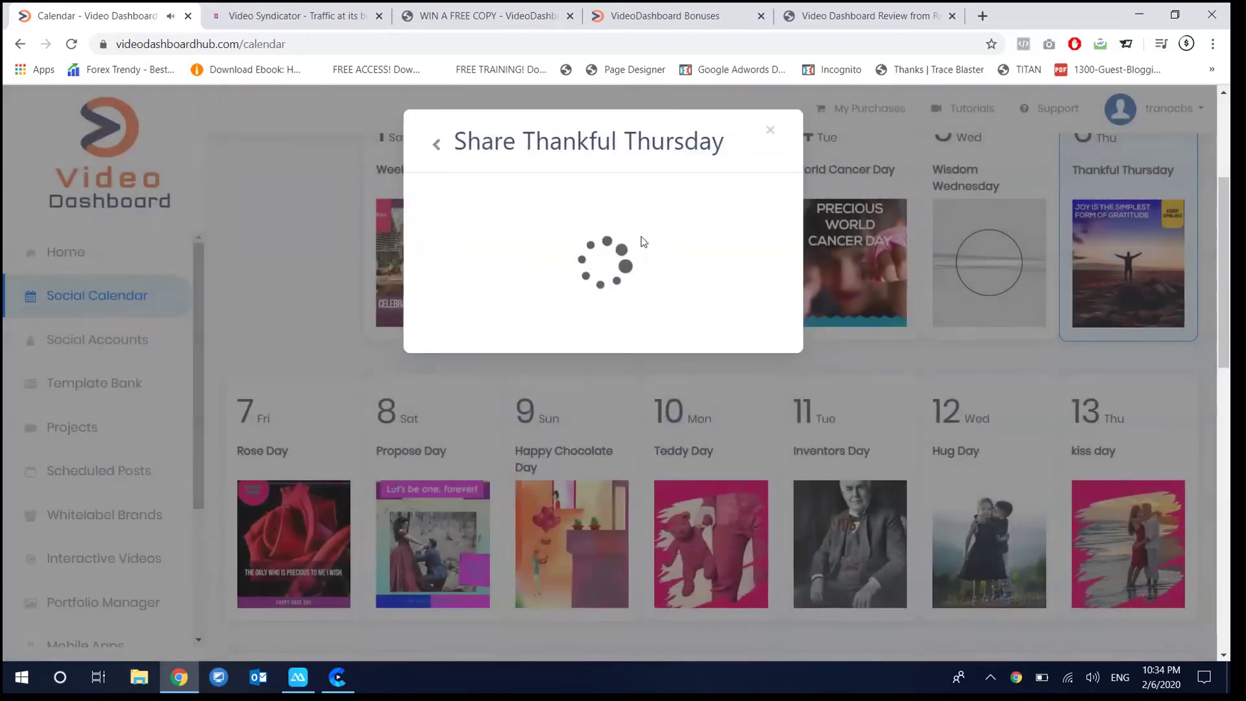
pyautogui.click(605, 221)
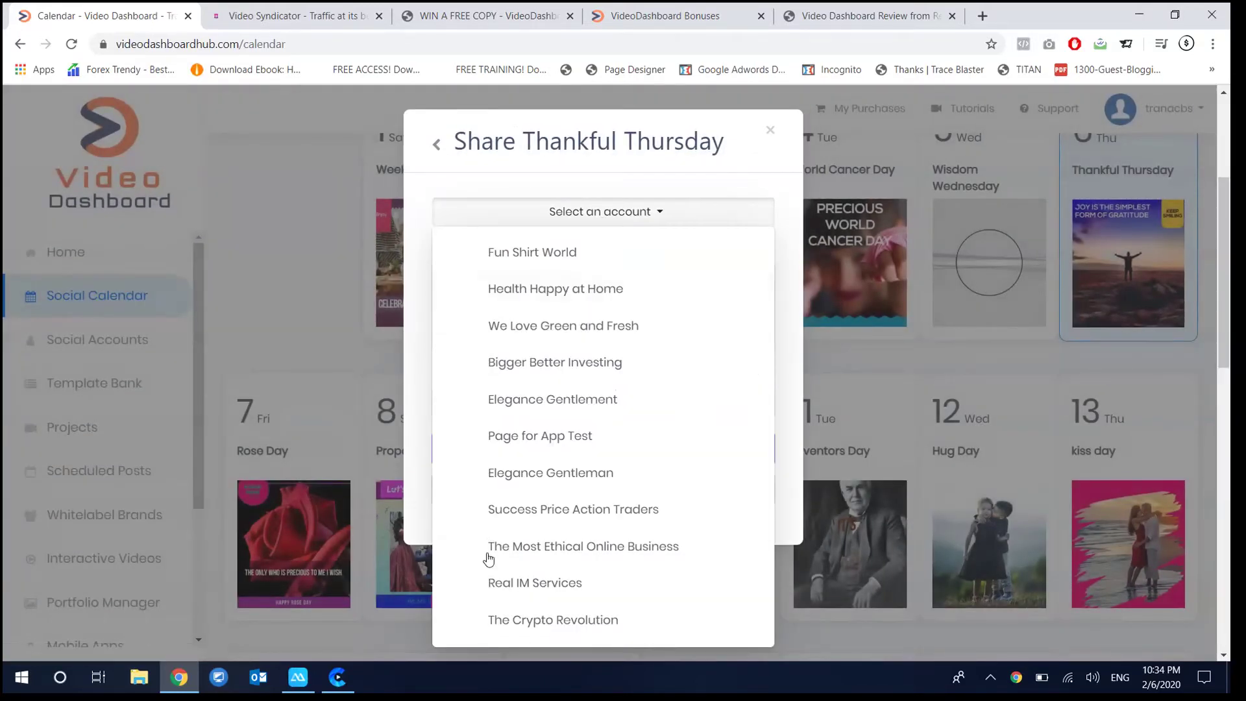
pyautogui.click(507, 584)
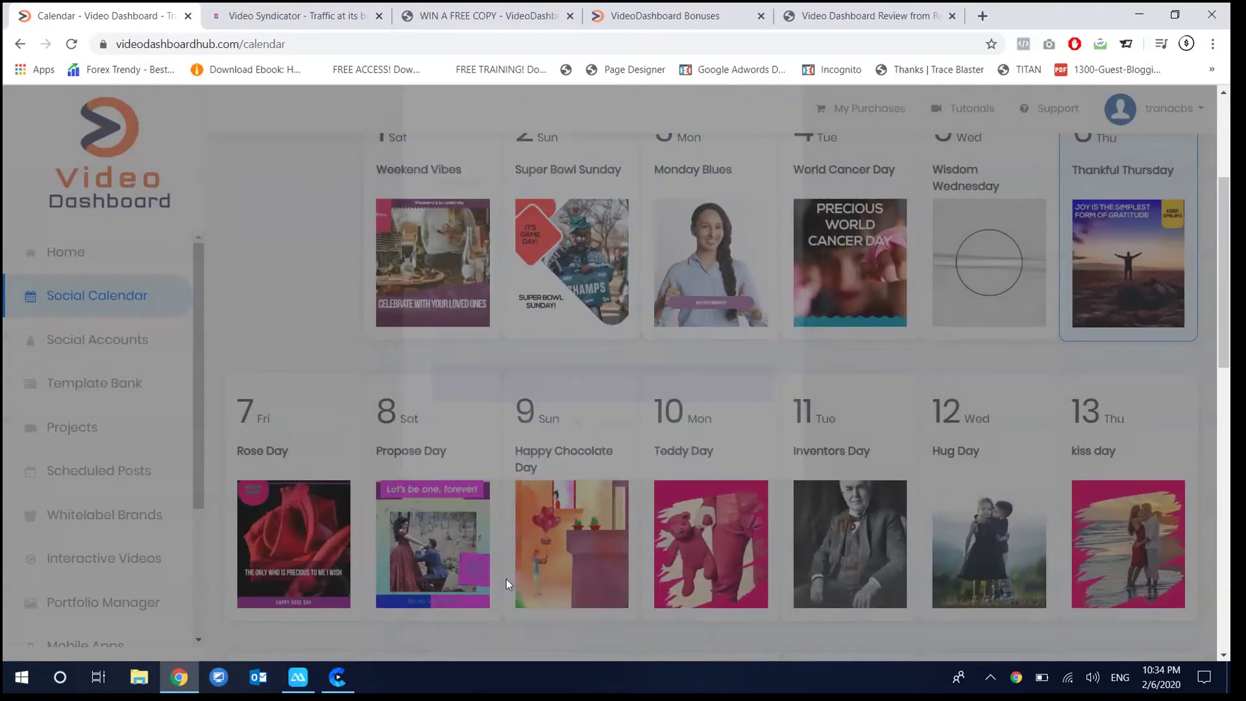
pyautogui.scroll(4, 622, 379)
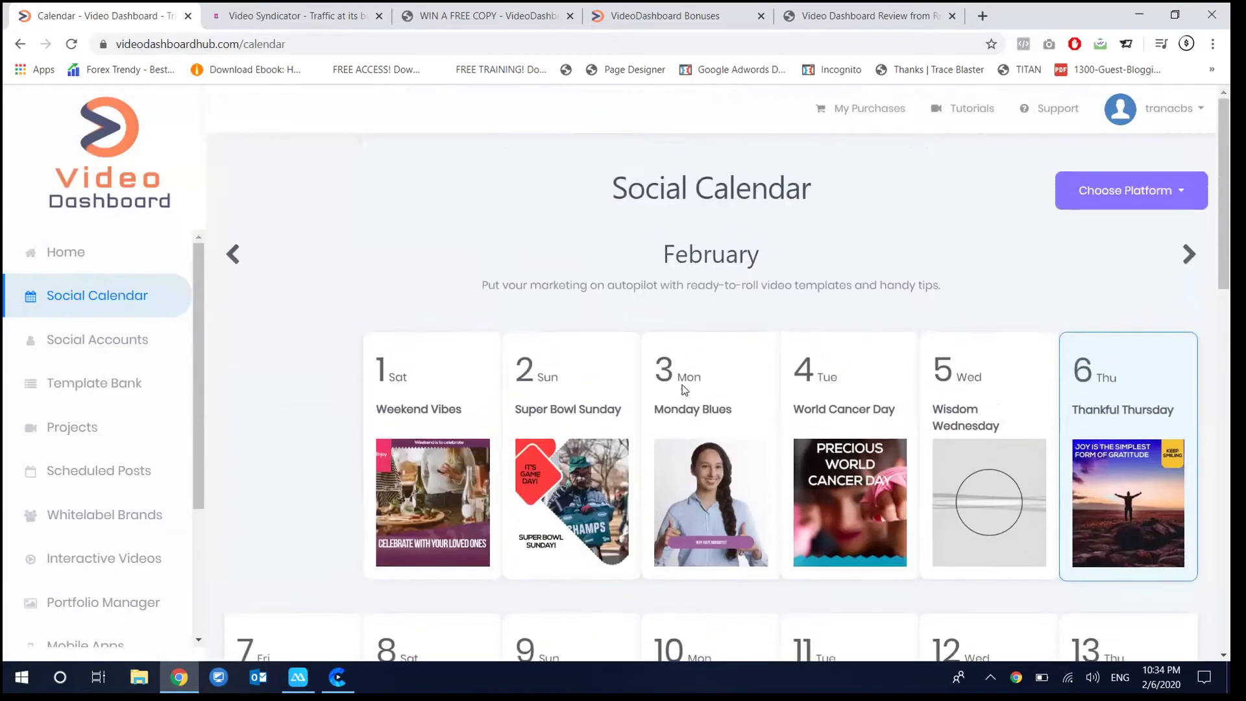
# Share the Thankful Thursday video to Facebook's Page for App Test and publish it immediately.
pyautogui.click(1096, 375)
pyautogui.scroll(-1, 792, 462)
pyautogui.click(844, 608)
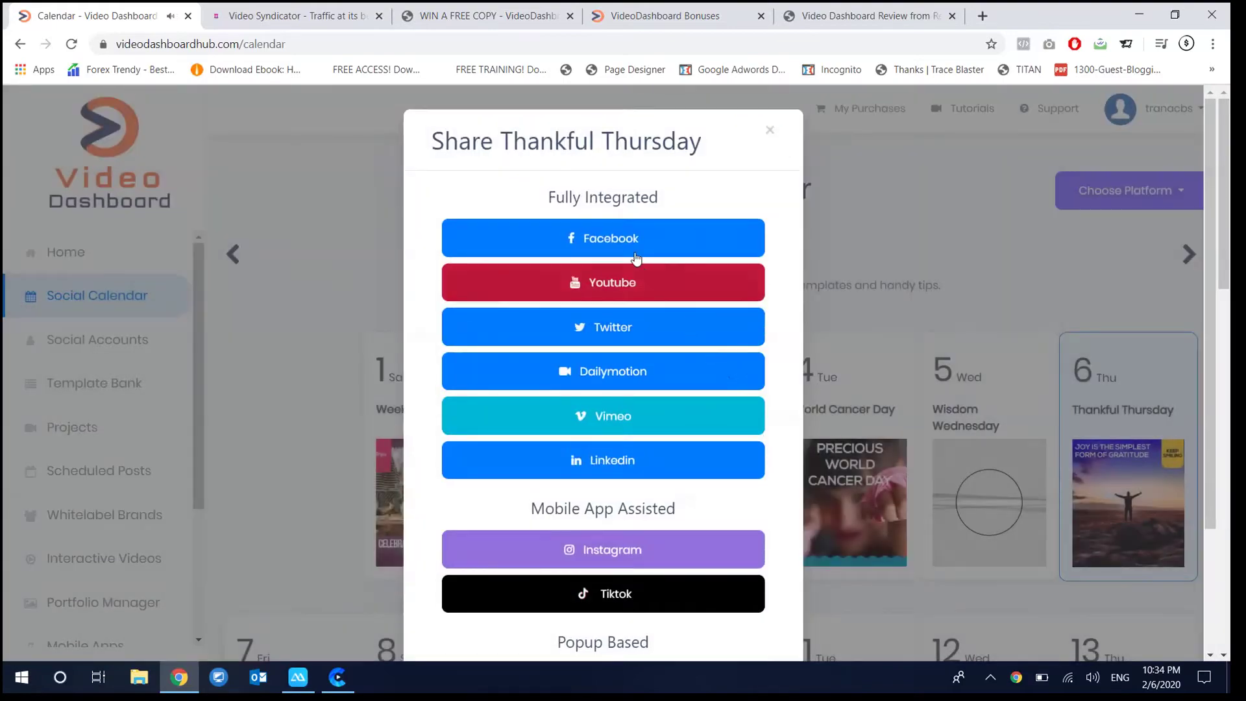
pyautogui.click(633, 249)
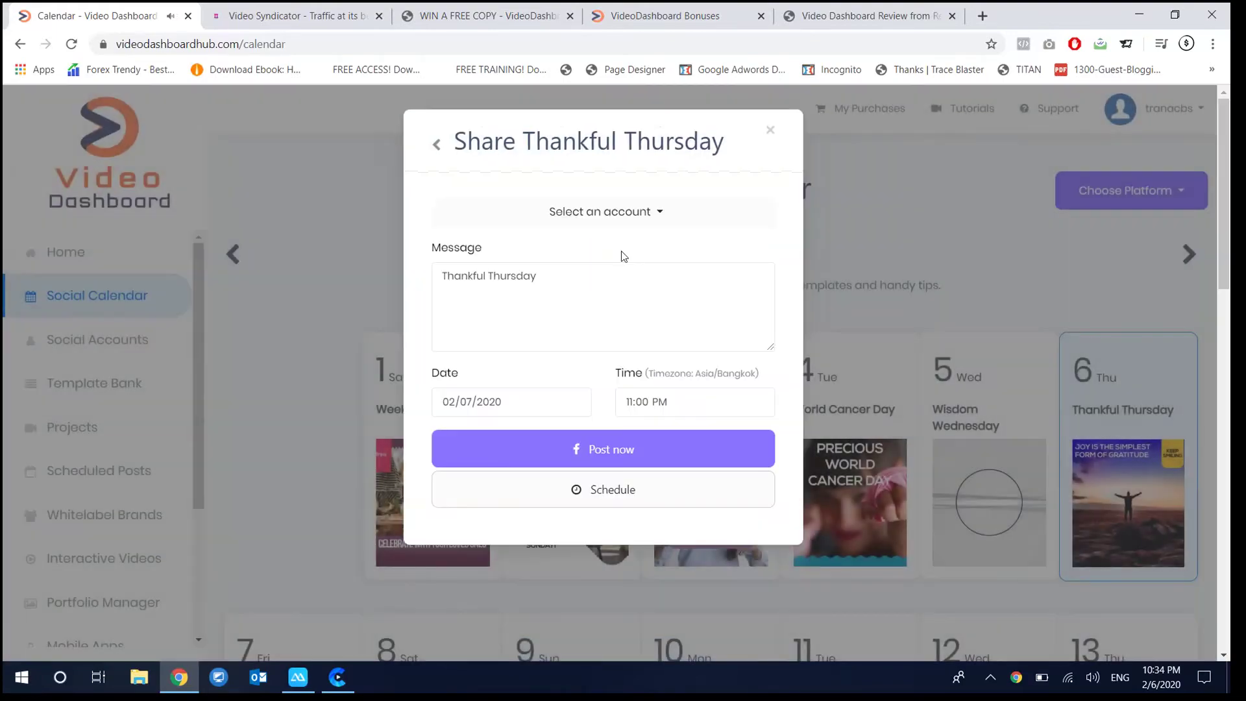
pyautogui.click(620, 218)
pyautogui.click(567, 431)
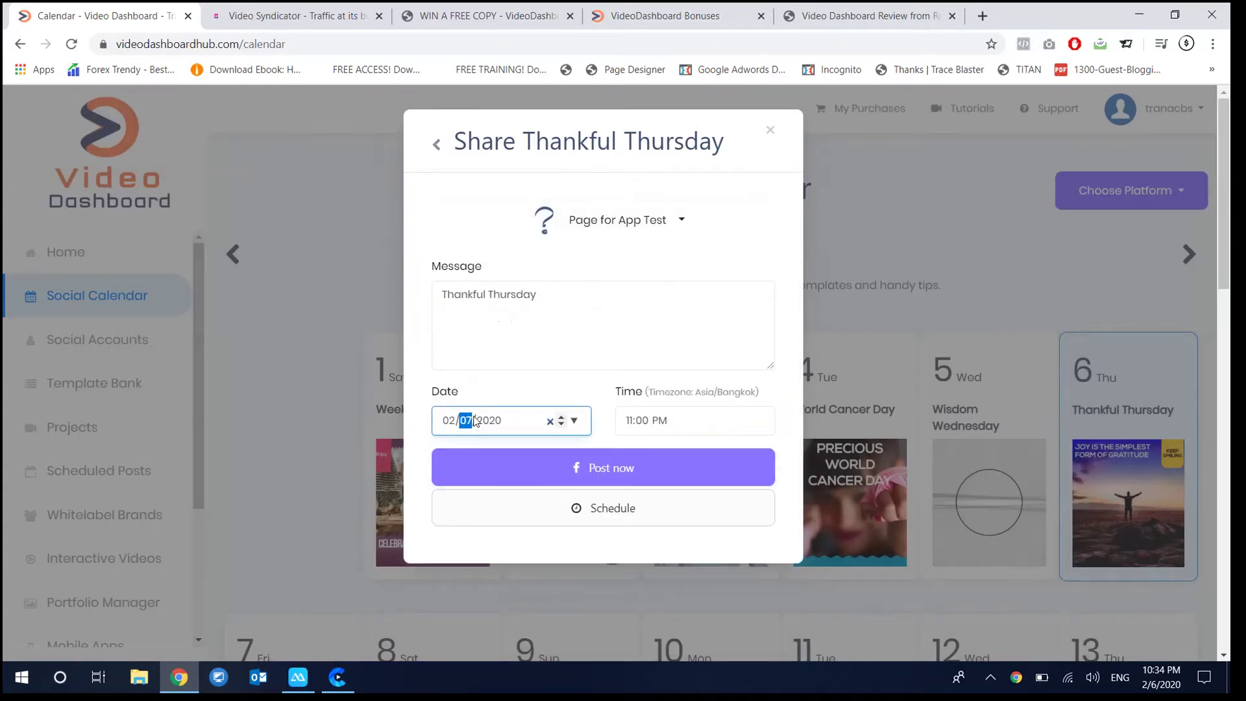
pyautogui.write('6')
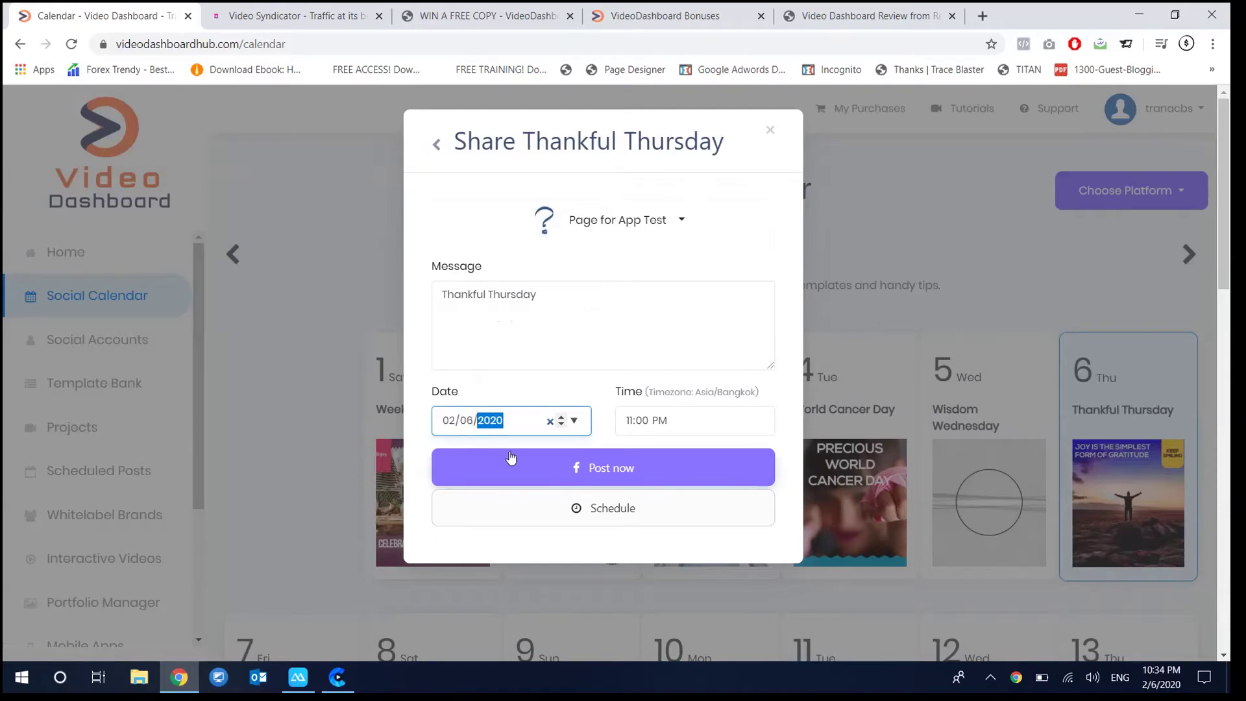
pyautogui.click(510, 455)
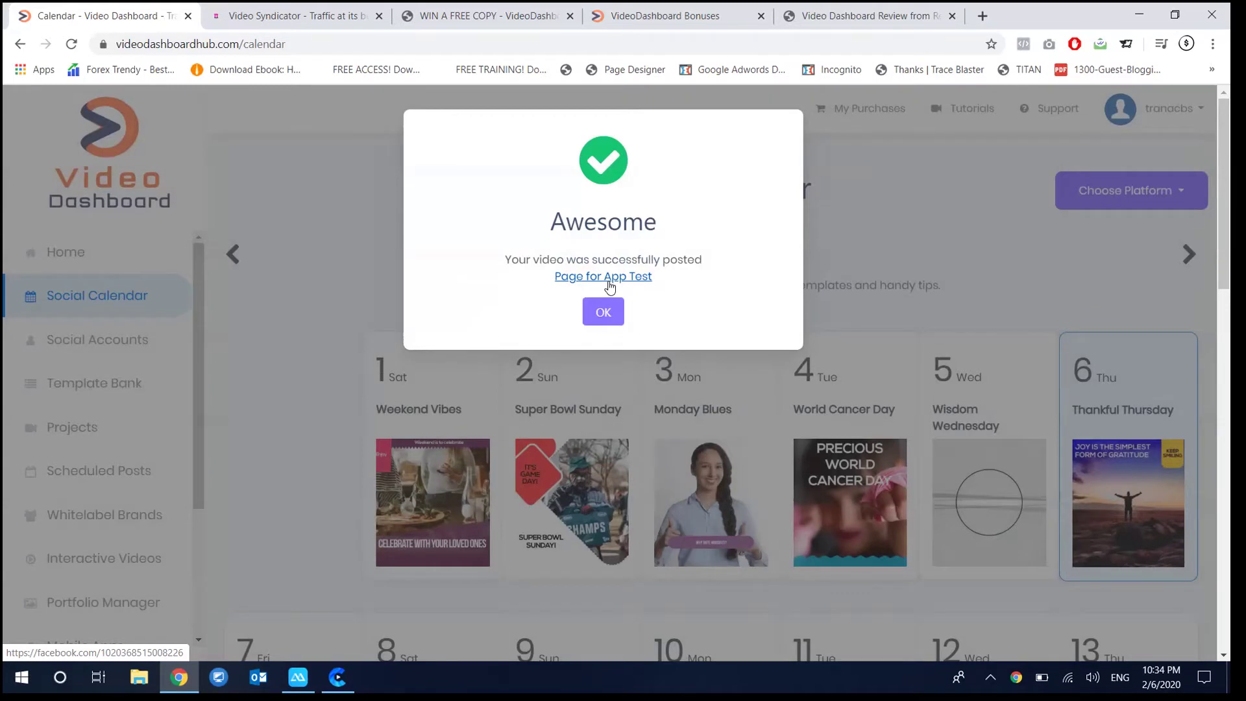
# Open the posted video link in a new tab, close the unavailable Facebook page, and dismiss the success confirmation.
pyautogui.rightClick(609, 284)
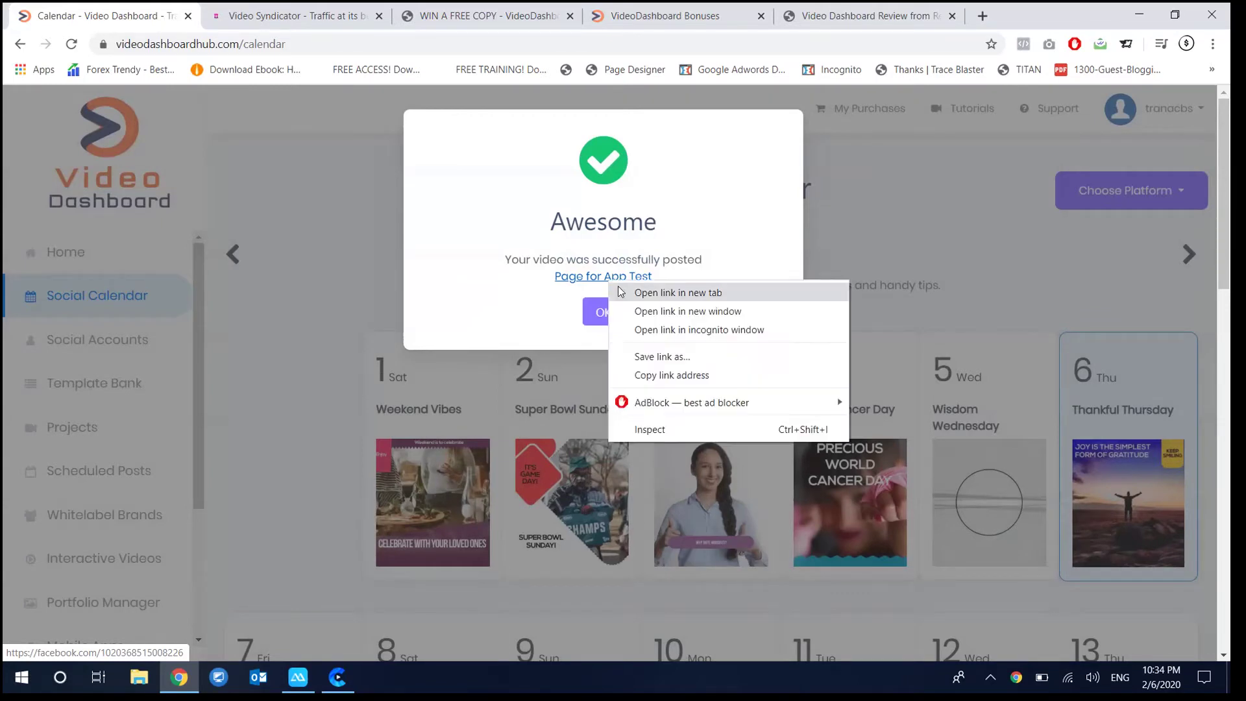
pyautogui.click(668, 289)
pyautogui.hotkey('ctrl', 'Tab')
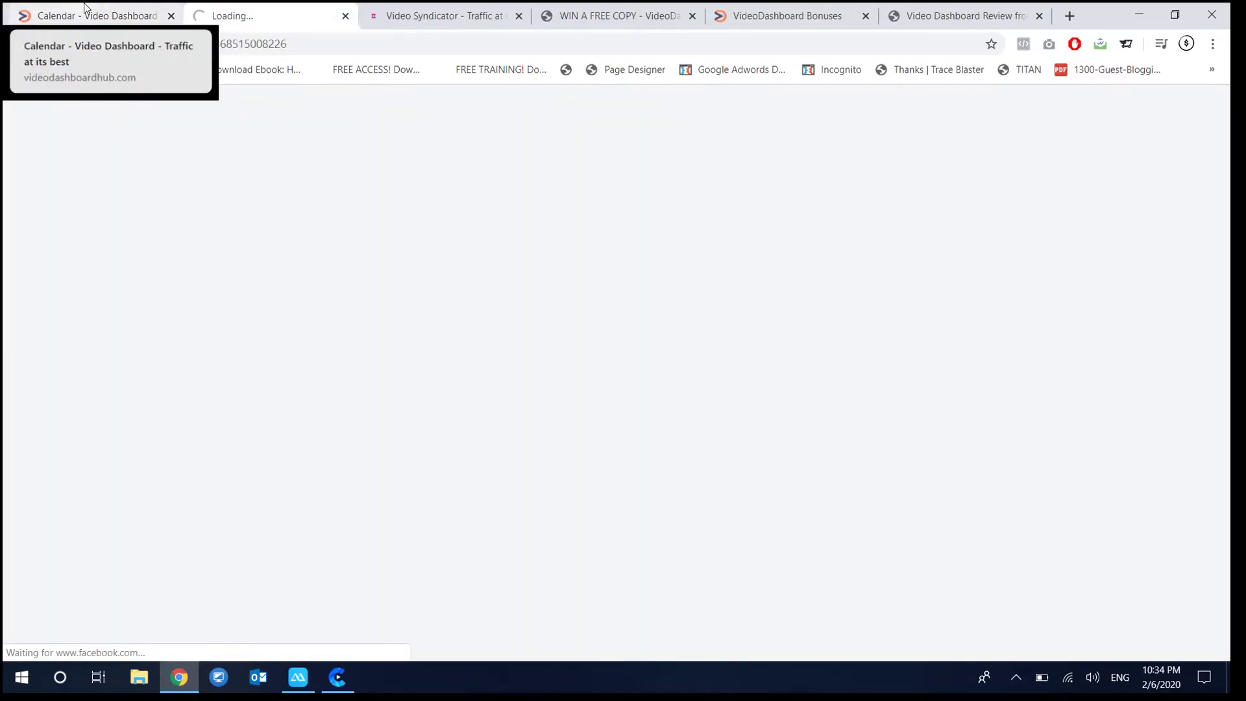
pyautogui.click(85, 13)
pyautogui.click(209, 9)
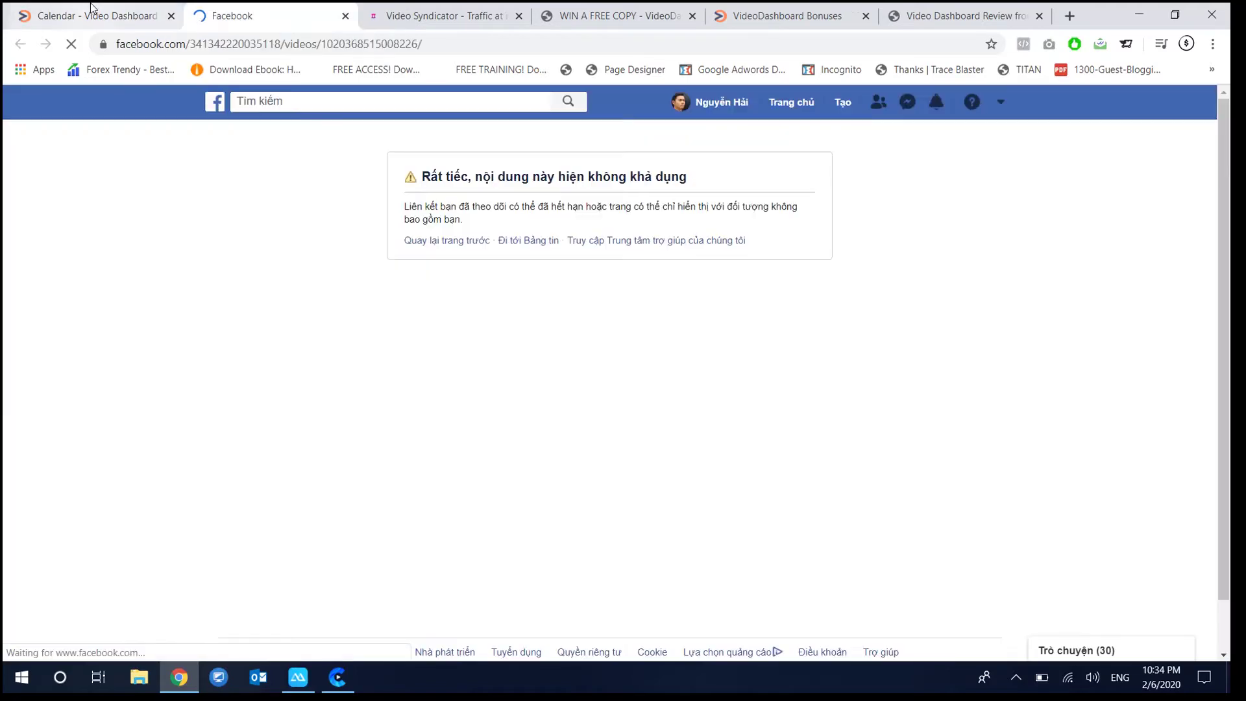
pyautogui.click(91, 14)
pyautogui.click(345, 15)
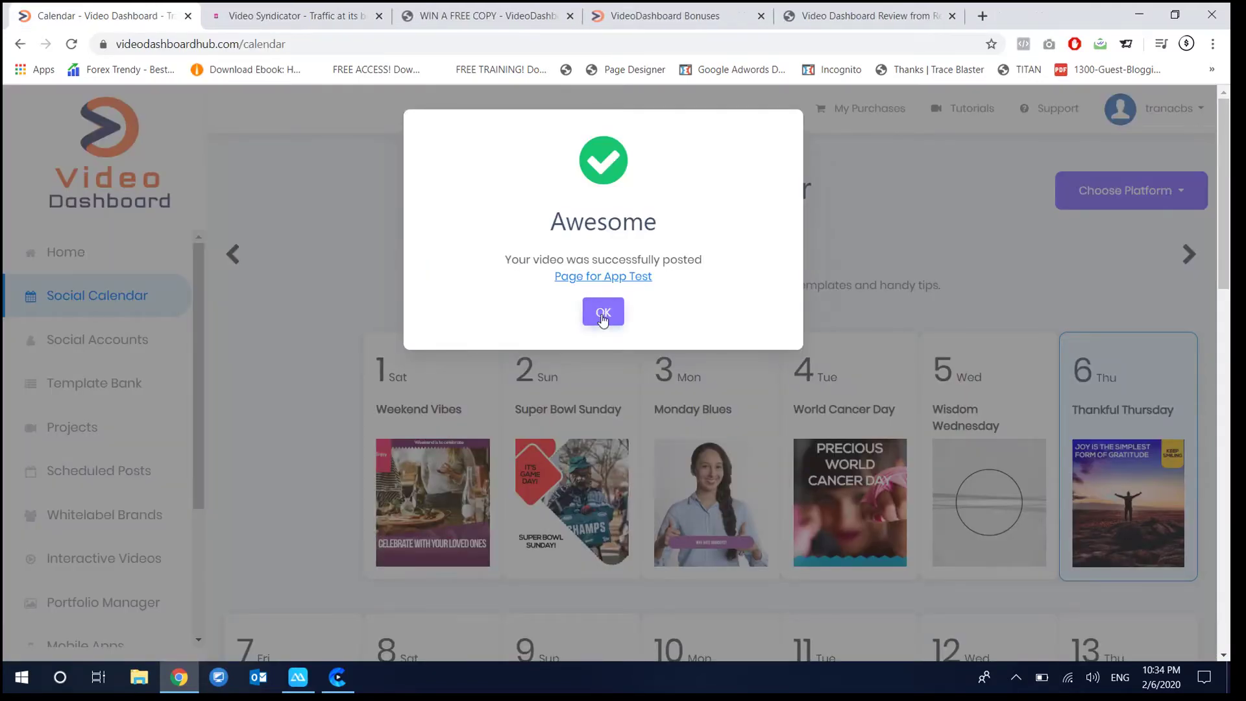
pyautogui.click(602, 312)
# Preview the Thankful Thursday video again, then close the preview.
pyautogui.click(1122, 407)
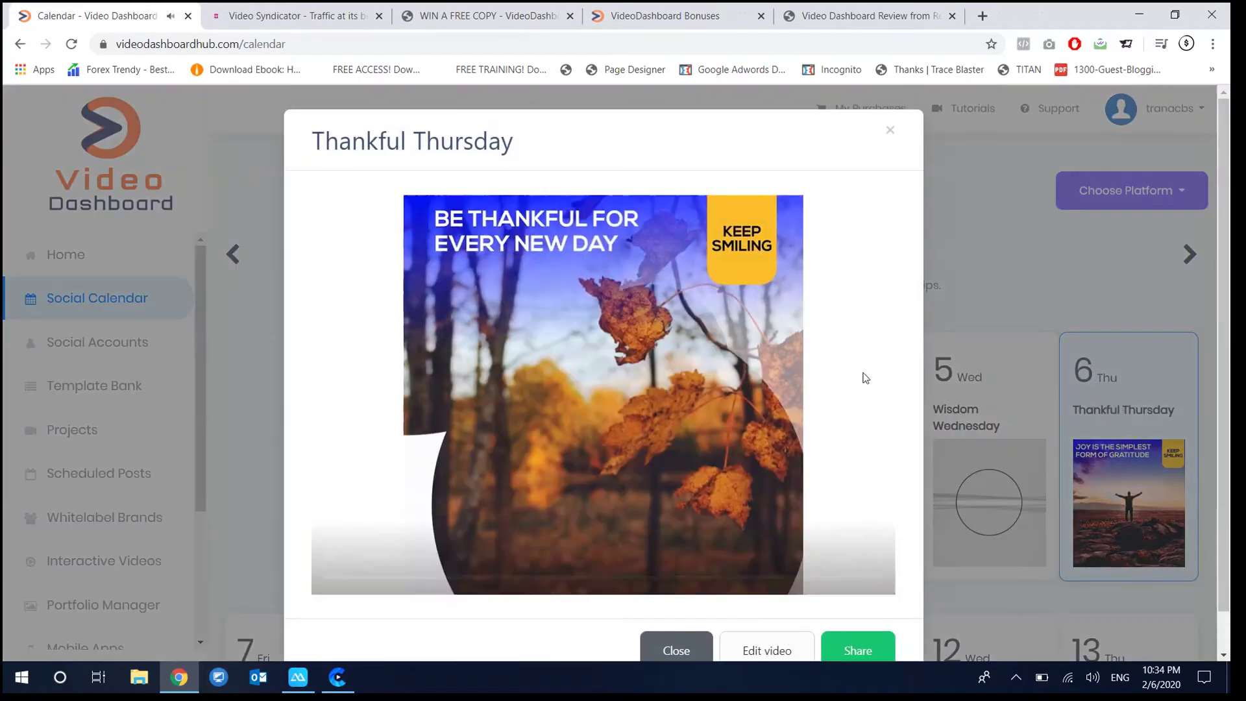
pyautogui.press('Escape')
pyautogui.scroll(-3, 415, 450)
# Start sharing the Rose Day video to Twitter, then switch to the Video Syndicator dashboard.
pyautogui.click(316, 496)
pyautogui.click(864, 546)
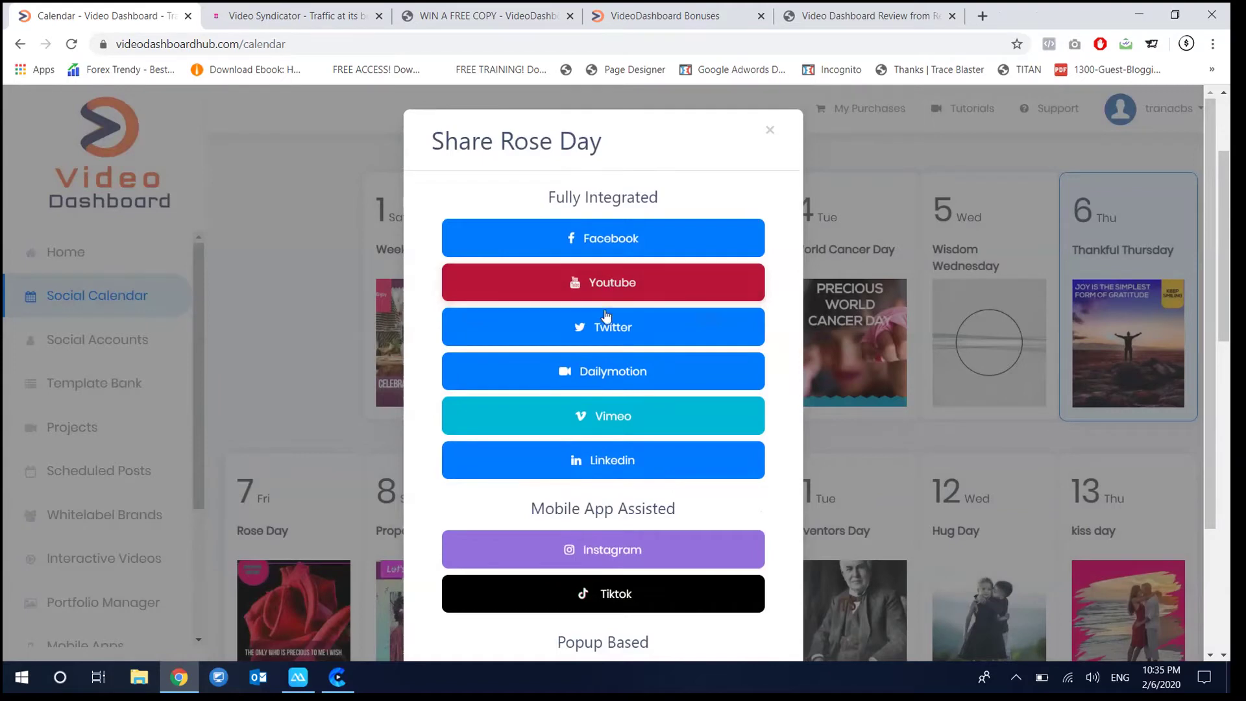
pyautogui.click(605, 330)
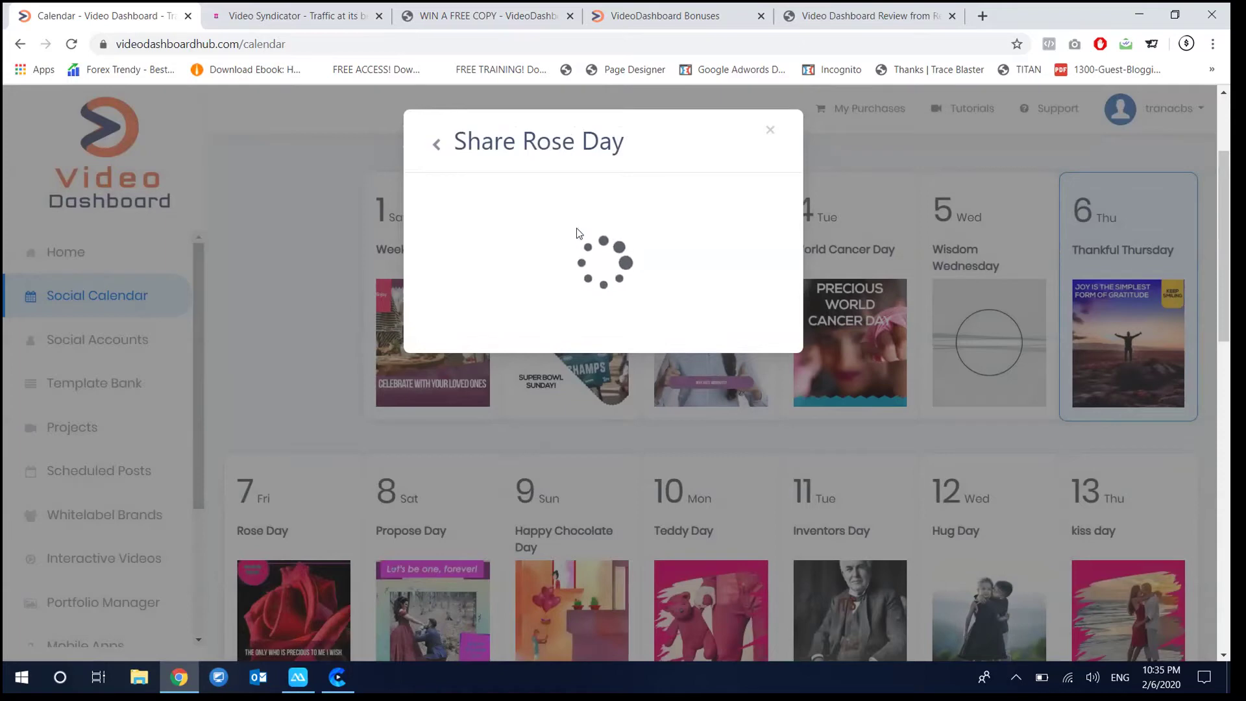
pyautogui.click(439, 20)
pyautogui.click(253, 16)
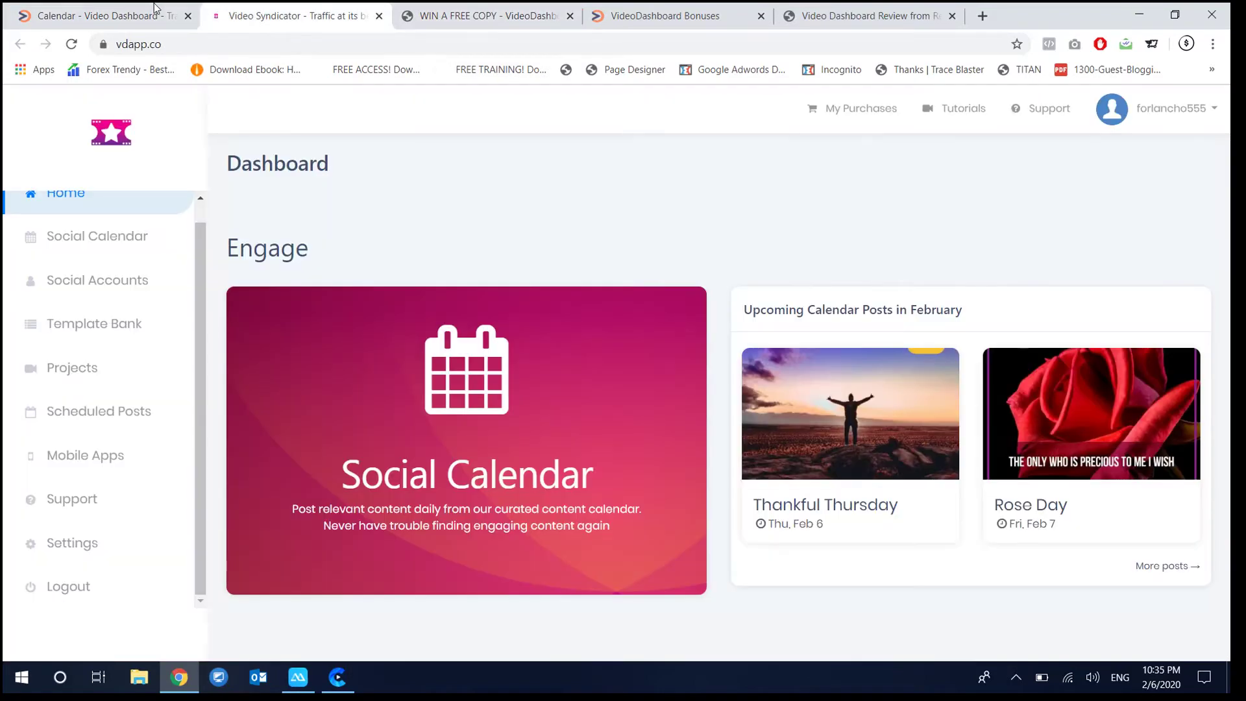
# View the WIN A FREE COPY signup page, then return to the Video Dashboard calendar tab.
pyautogui.click(432, 17)
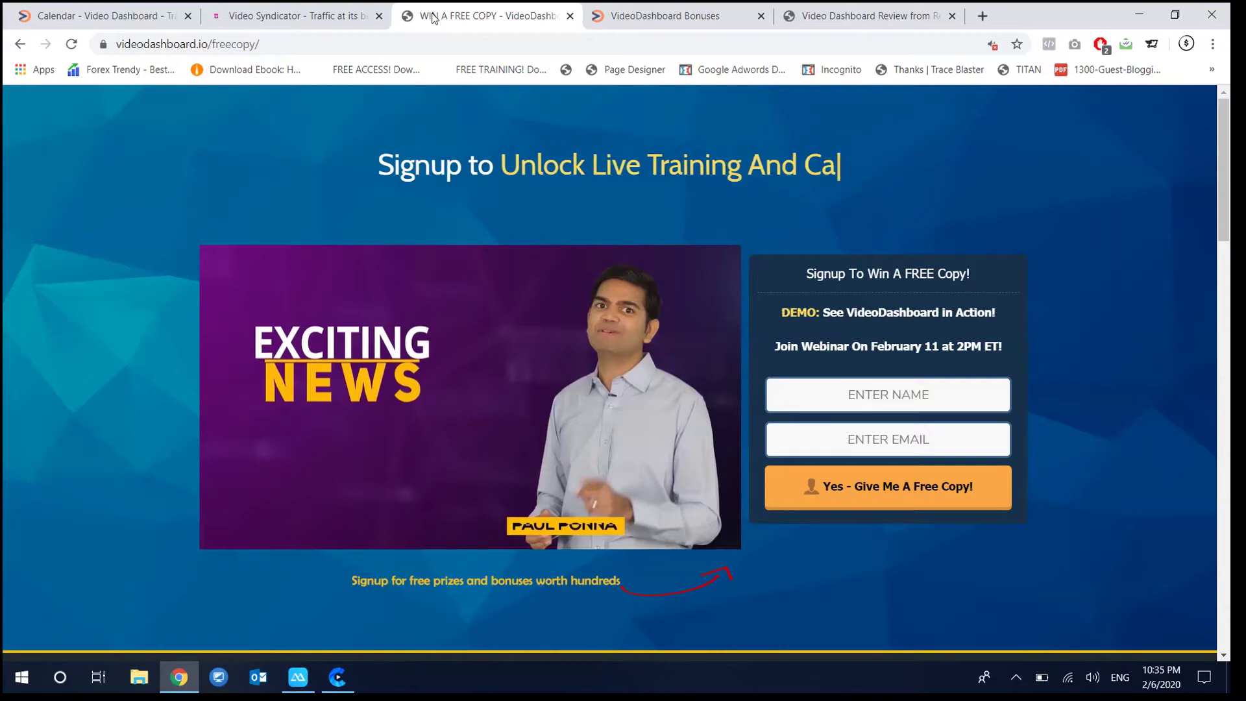
pyautogui.click(153, 11)
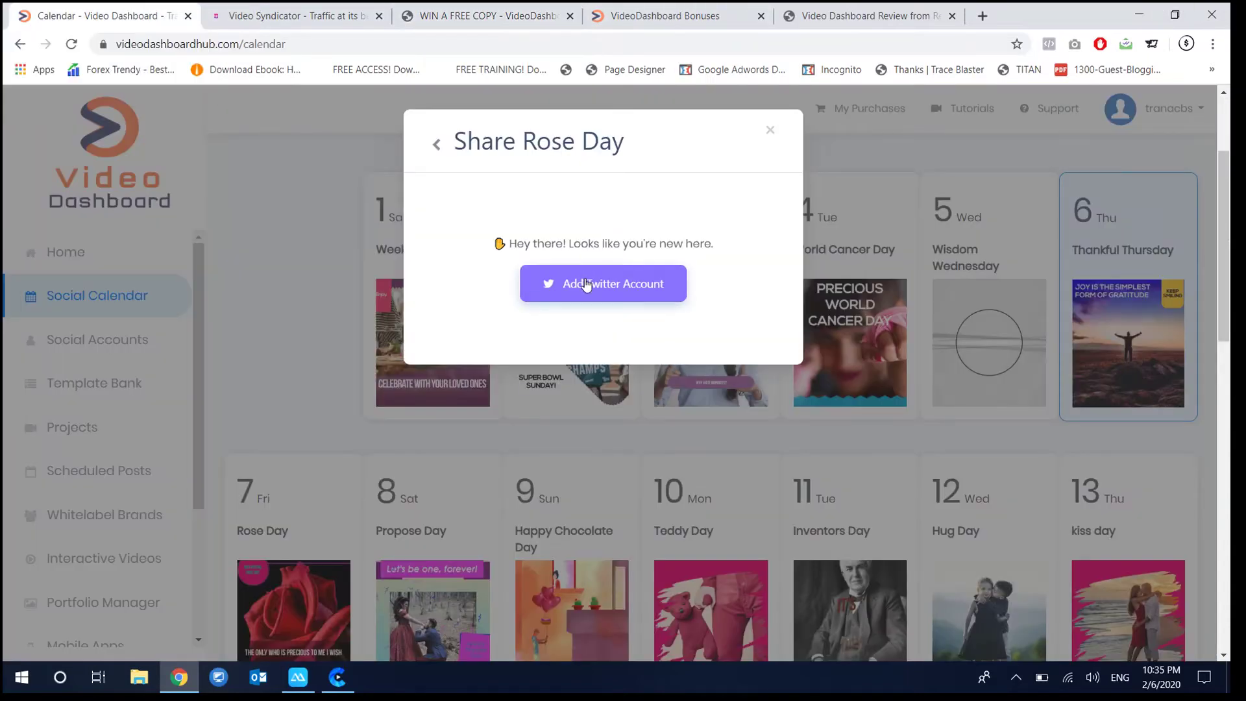
# Close the Rose Day sharing dialog and bring up the Propose Day video preview.
pyautogui.click(770, 130)
pyautogui.click(1120, 312)
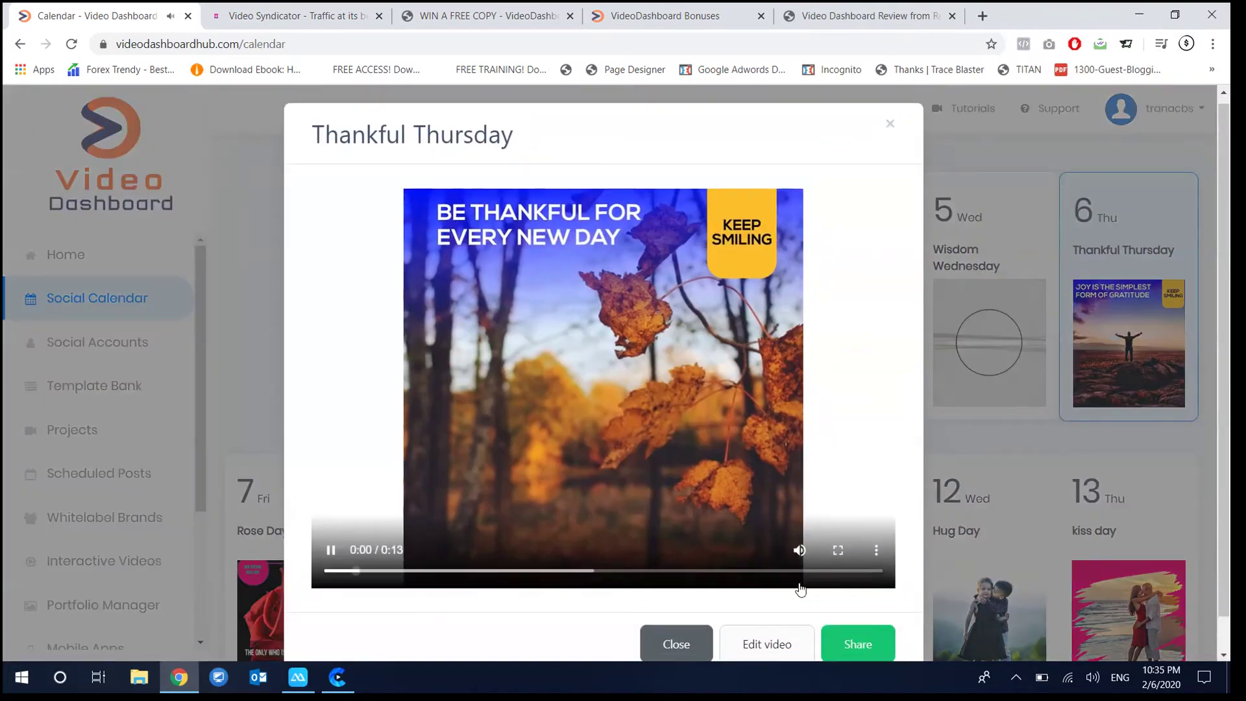
pyautogui.click(1017, 541)
pyautogui.scroll(-4, 514, 582)
pyautogui.click(416, 385)
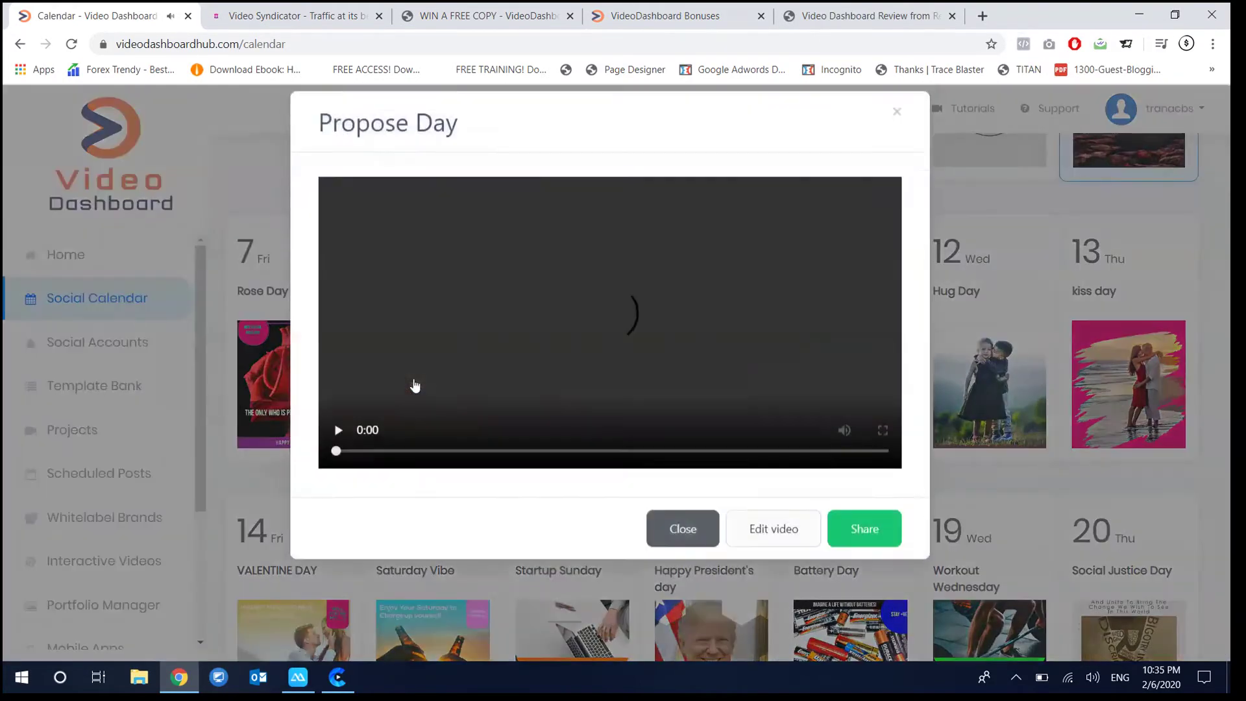
# Share Propose Day to Facebook's The Most Ethical Online Business page, dated 02/08/2020.
pyautogui.click(865, 538)
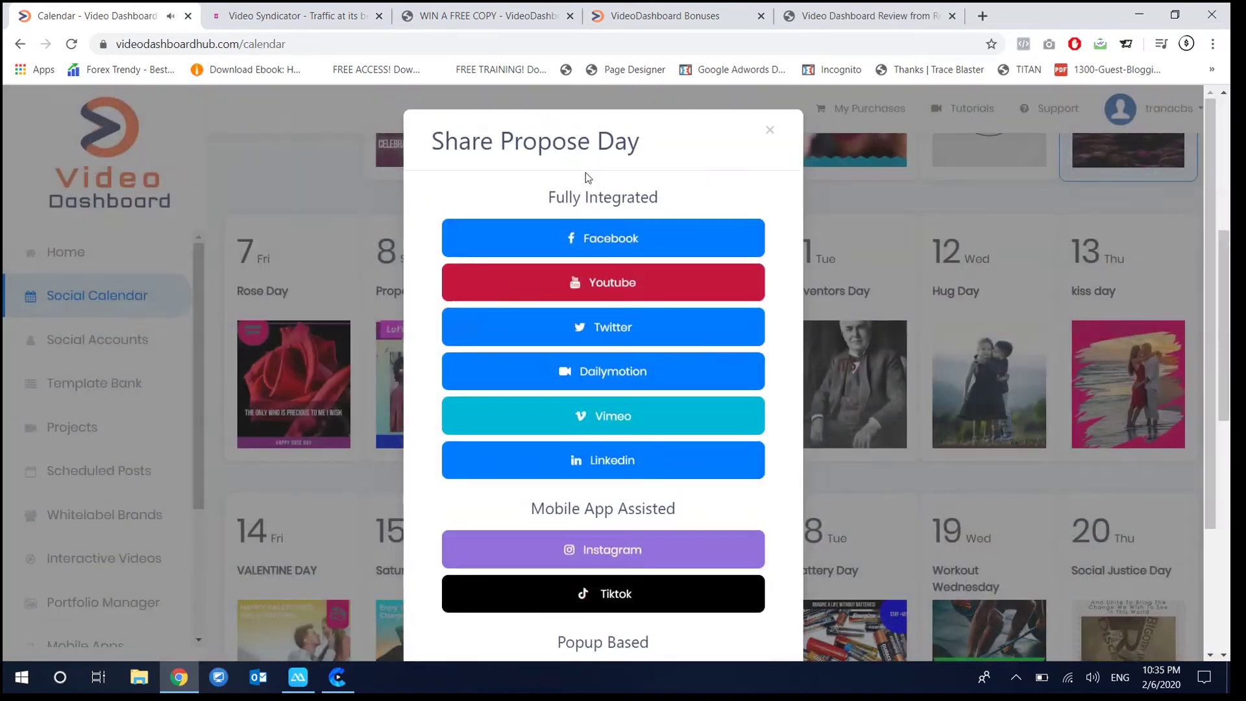
pyautogui.click(584, 236)
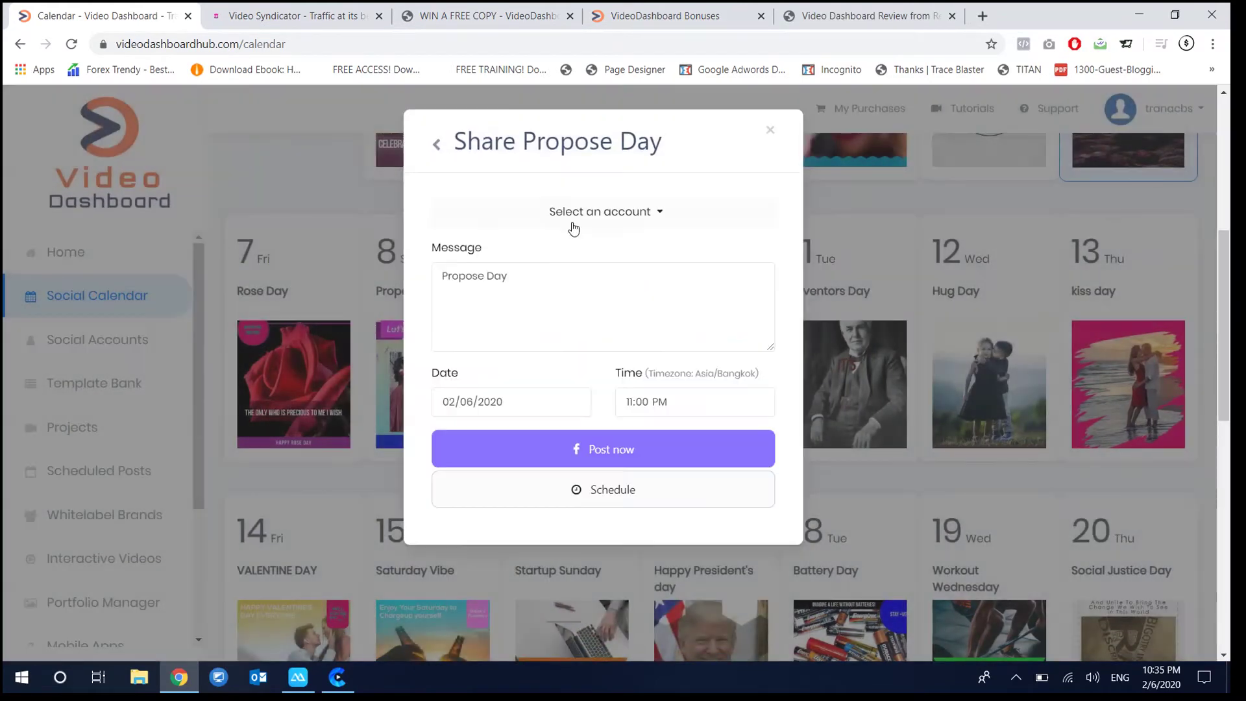
pyautogui.click(578, 223)
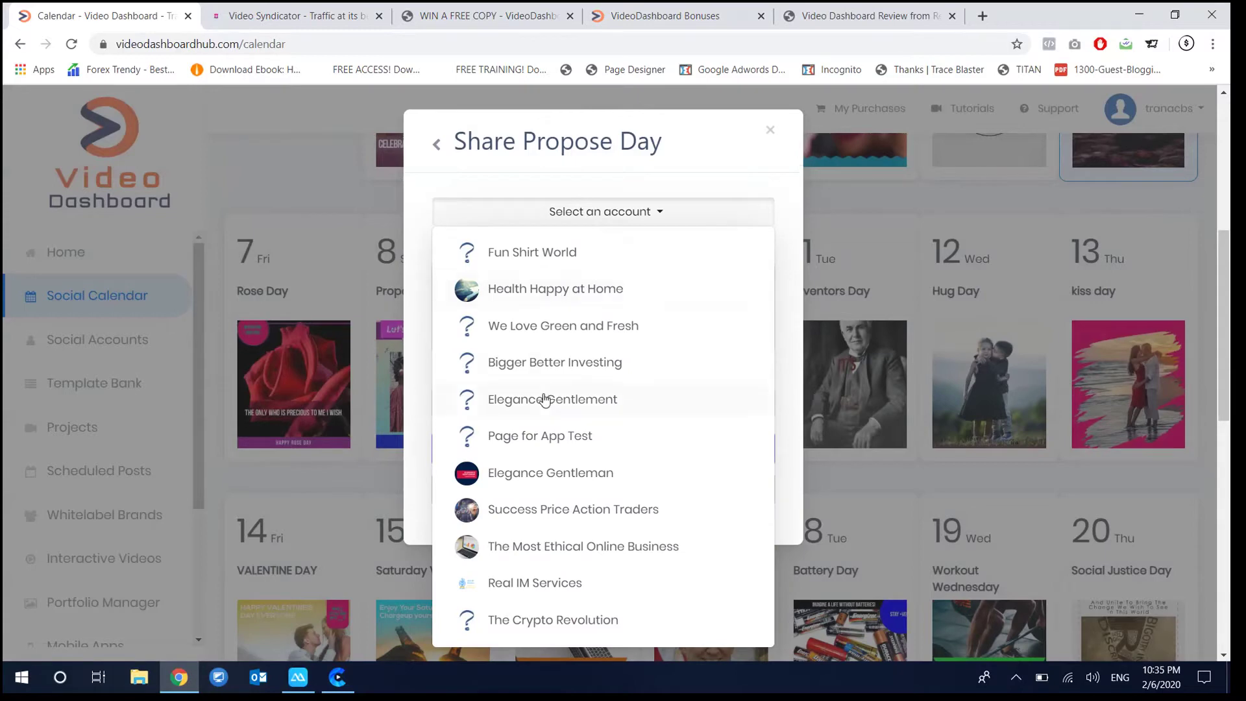
pyautogui.click(532, 547)
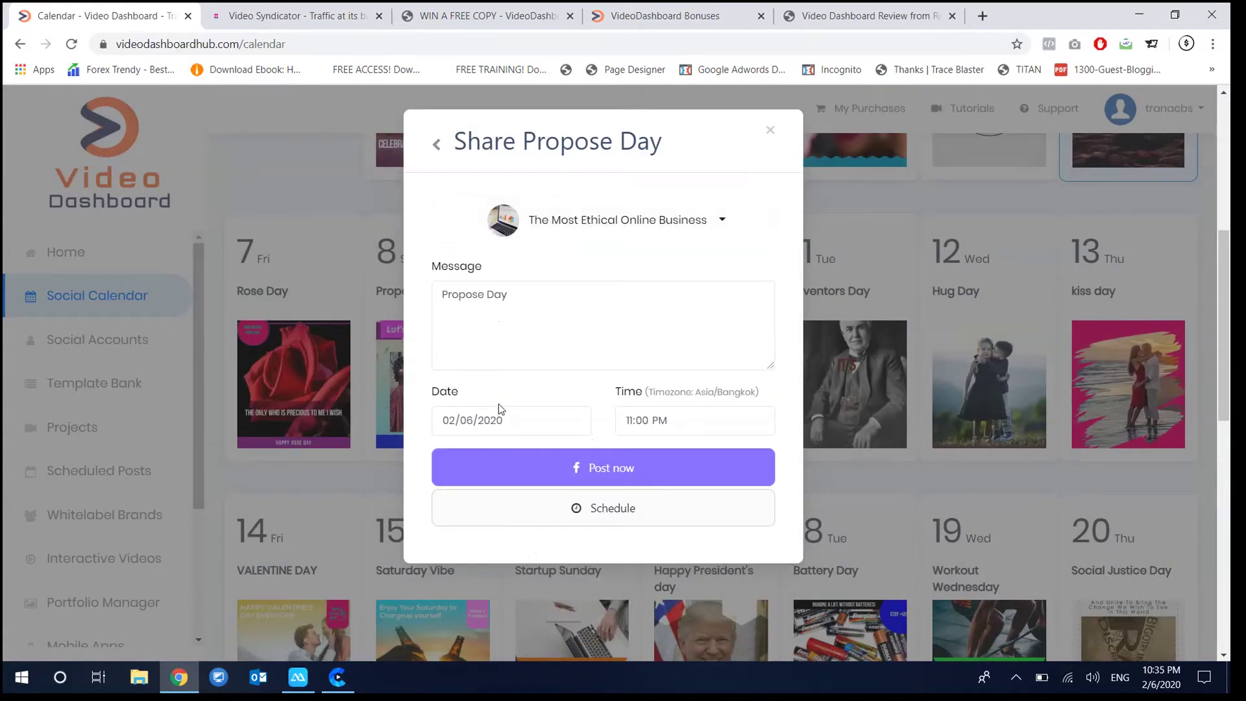
pyautogui.click(474, 420)
pyautogui.write('08')
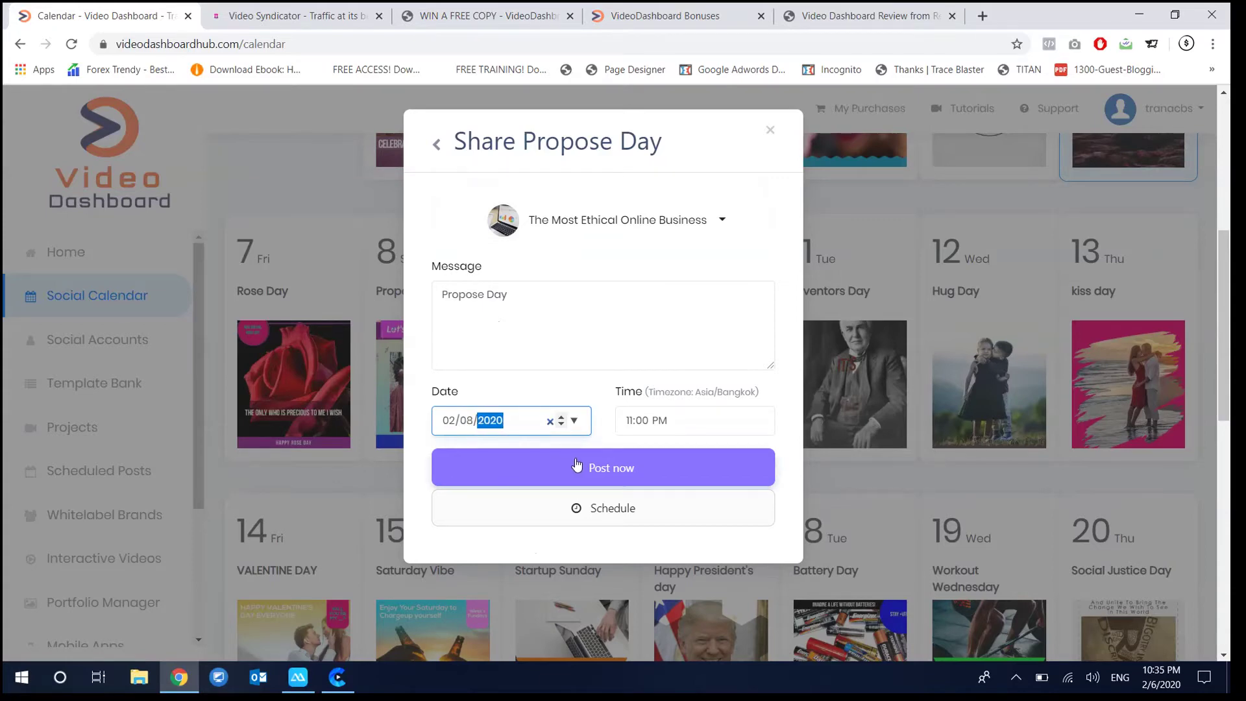
# Schedule the Propose Day Facebook post and dismiss the confirmation.
pyautogui.click(592, 507)
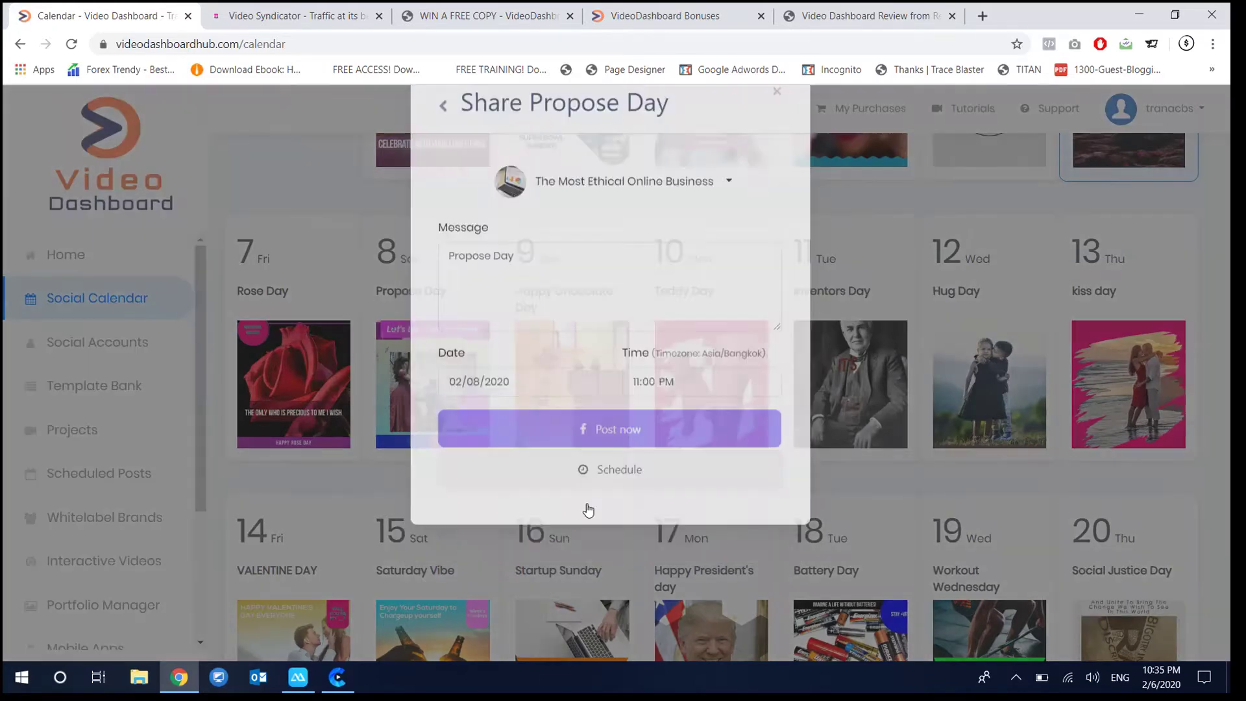
pyautogui.click(603, 297)
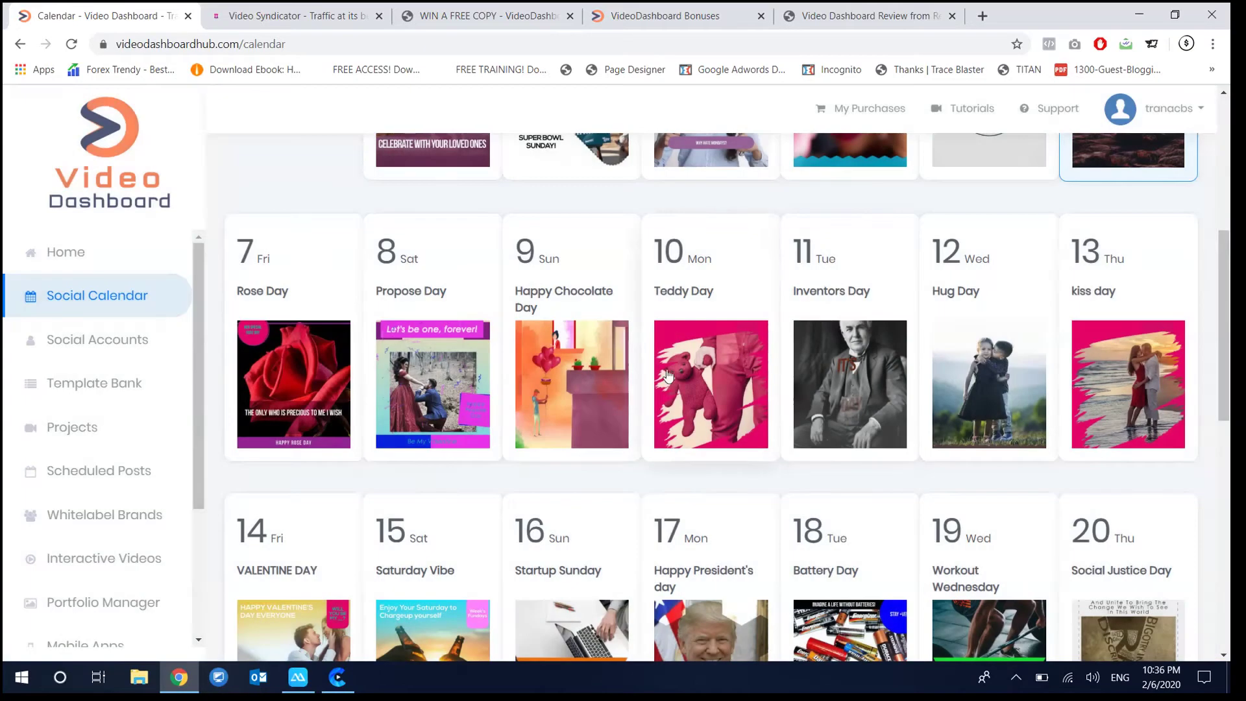
pyautogui.click(623, 368)
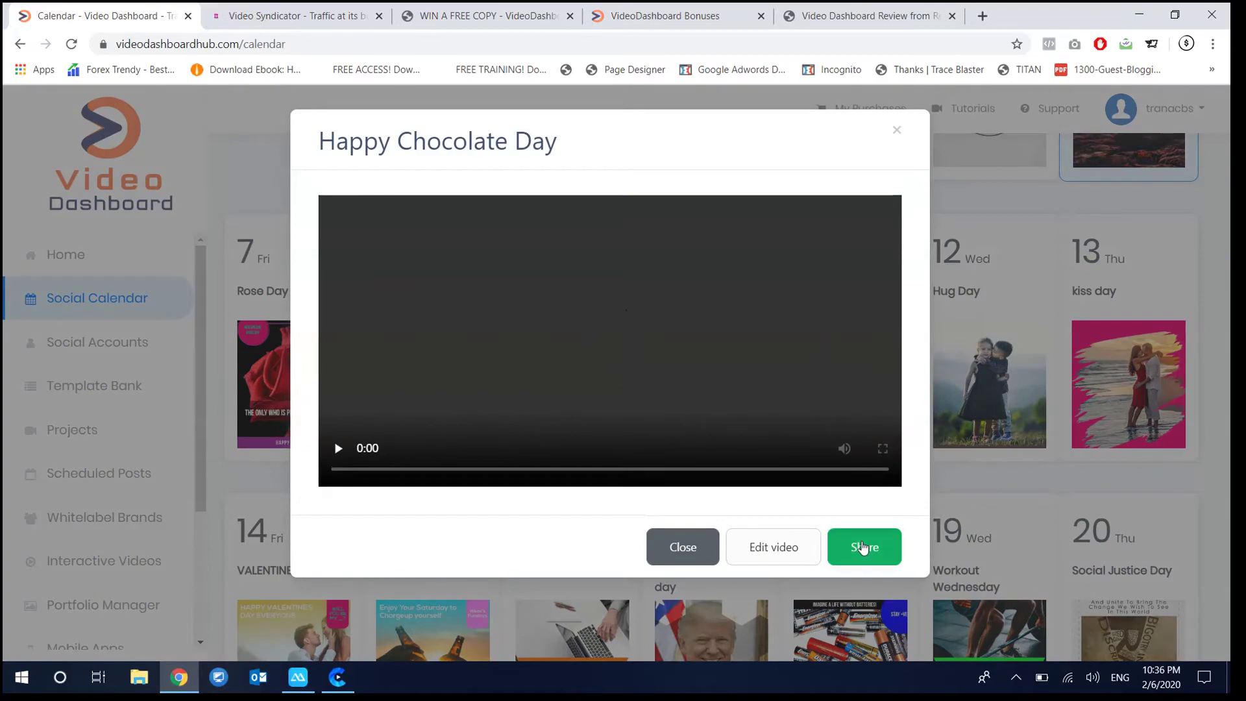
# Try sharing Happy Chocolate Day to Facebook, then Vimeo, which needs an account, and close the dialog.
pyautogui.click(865, 547)
pyautogui.click(603, 217)
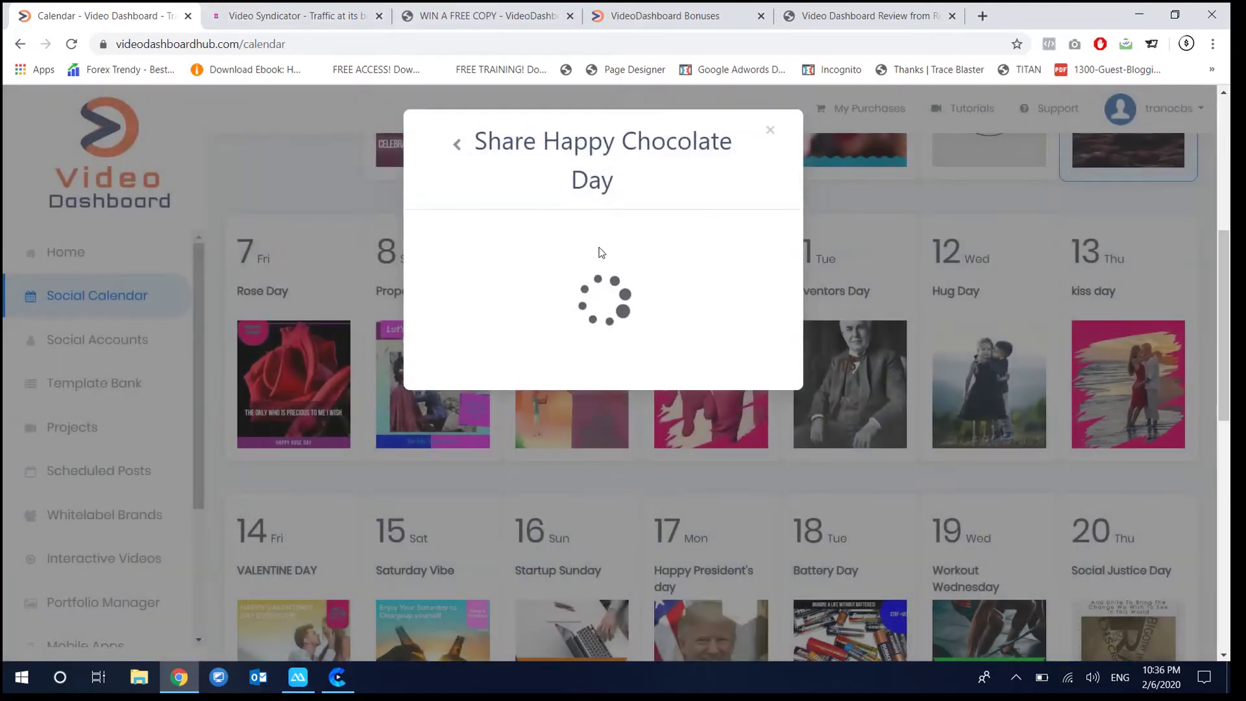
pyautogui.click(456, 142)
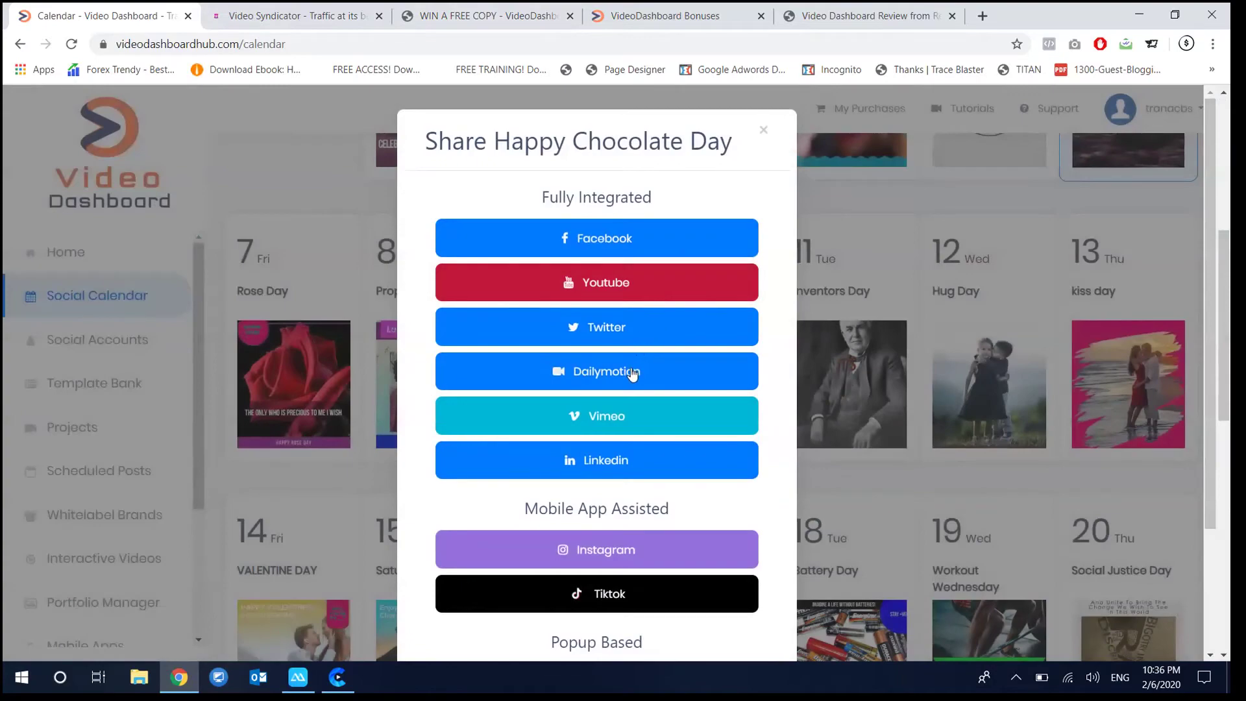
pyautogui.click(632, 416)
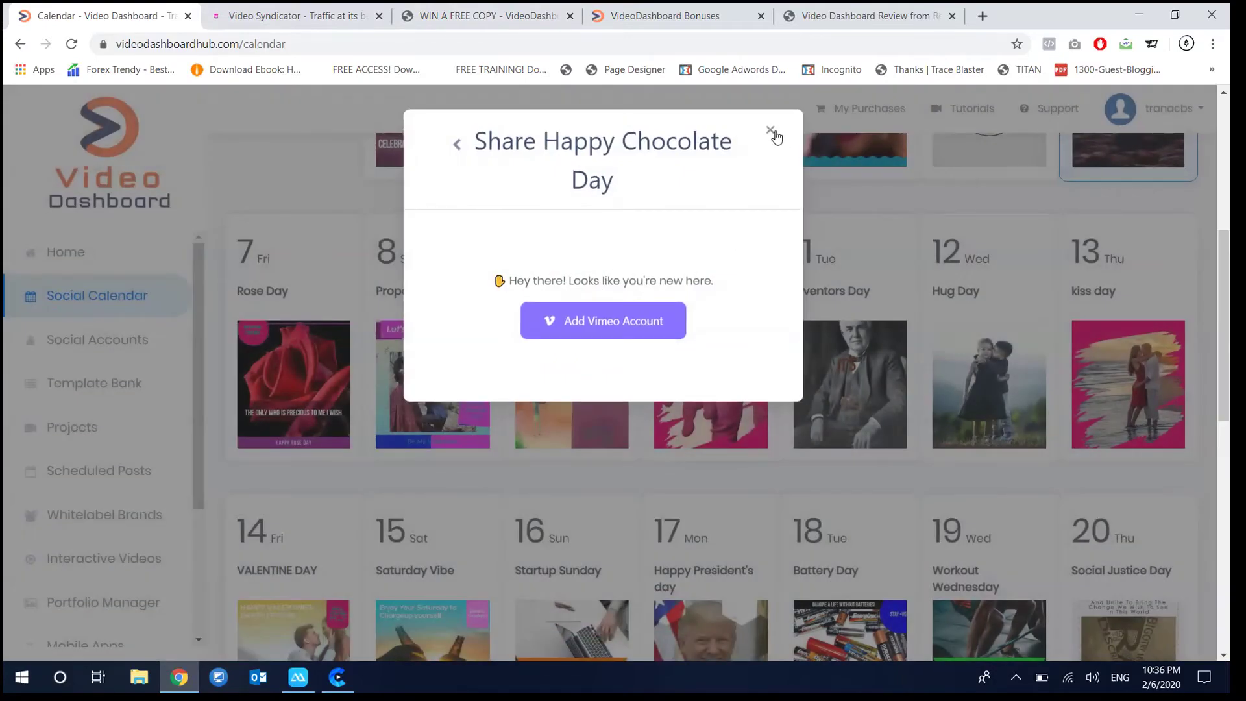
pyautogui.click(770, 130)
pyautogui.scroll(-3, 843, 292)
pyautogui.scroll(3, 896, 353)
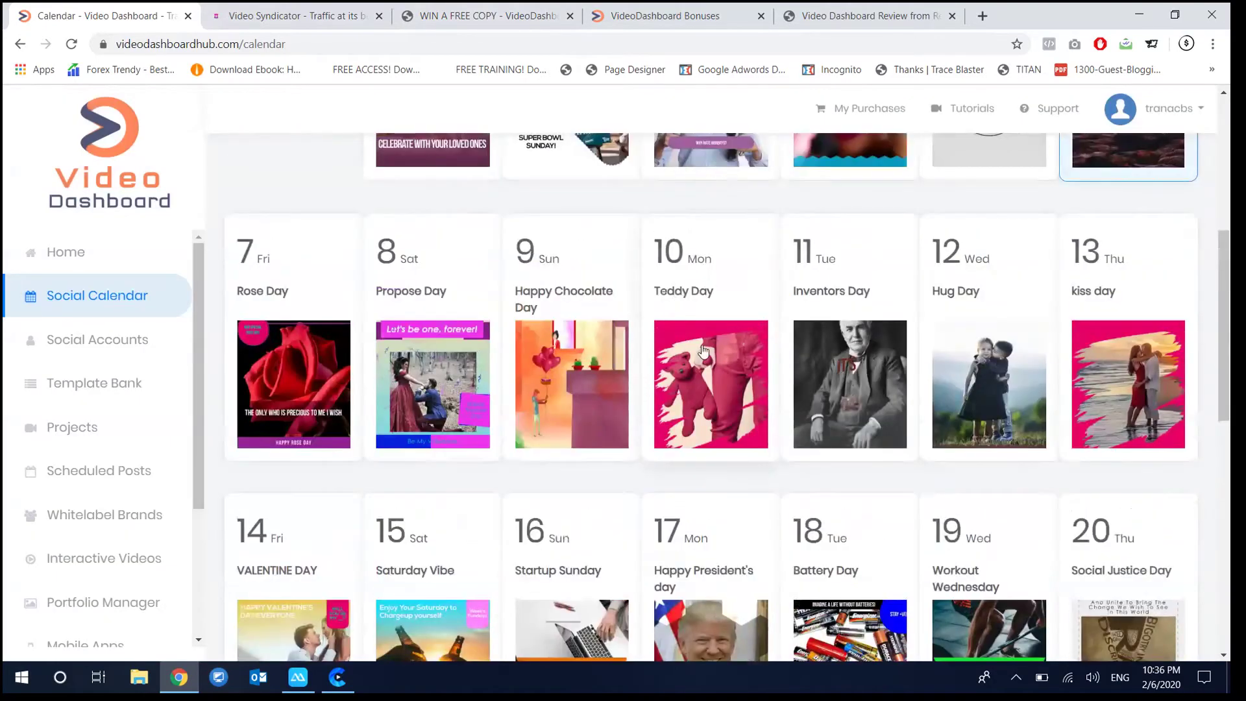
# Share Inventors Day to Facebook, targeting the Success Price Action Traders page.
pyautogui.click(846, 364)
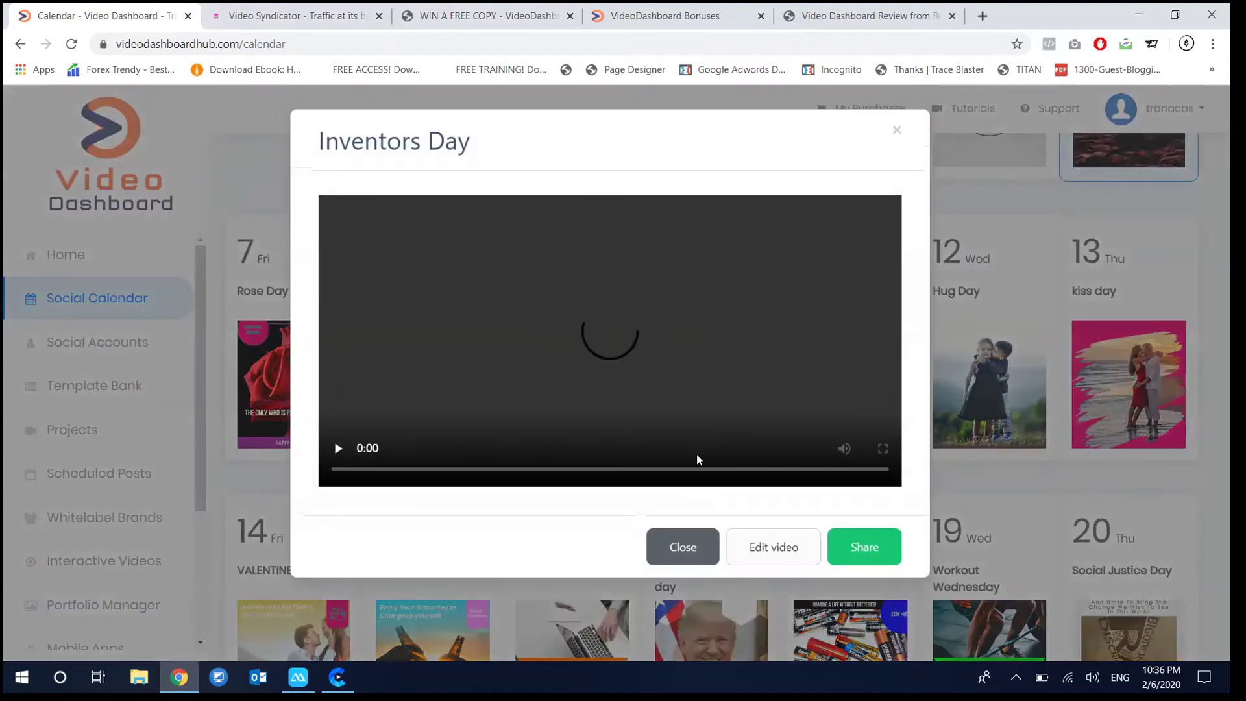
pyautogui.click(853, 549)
pyautogui.click(610, 237)
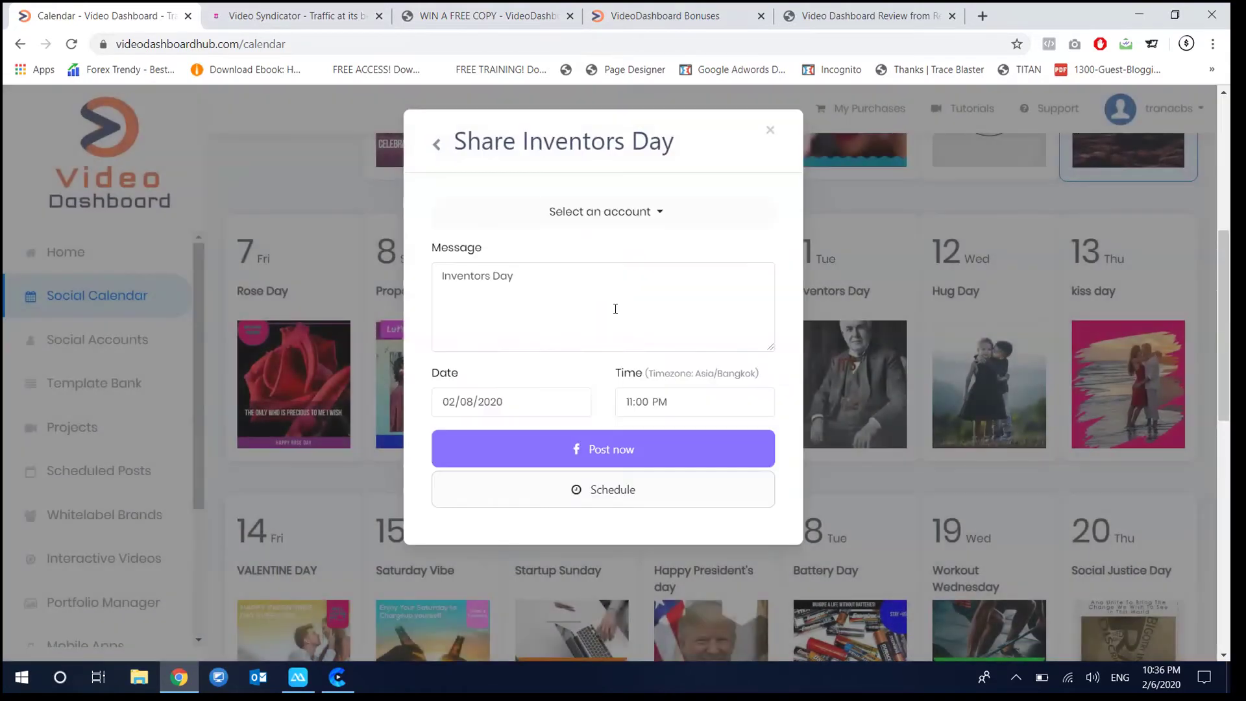
pyautogui.click(584, 213)
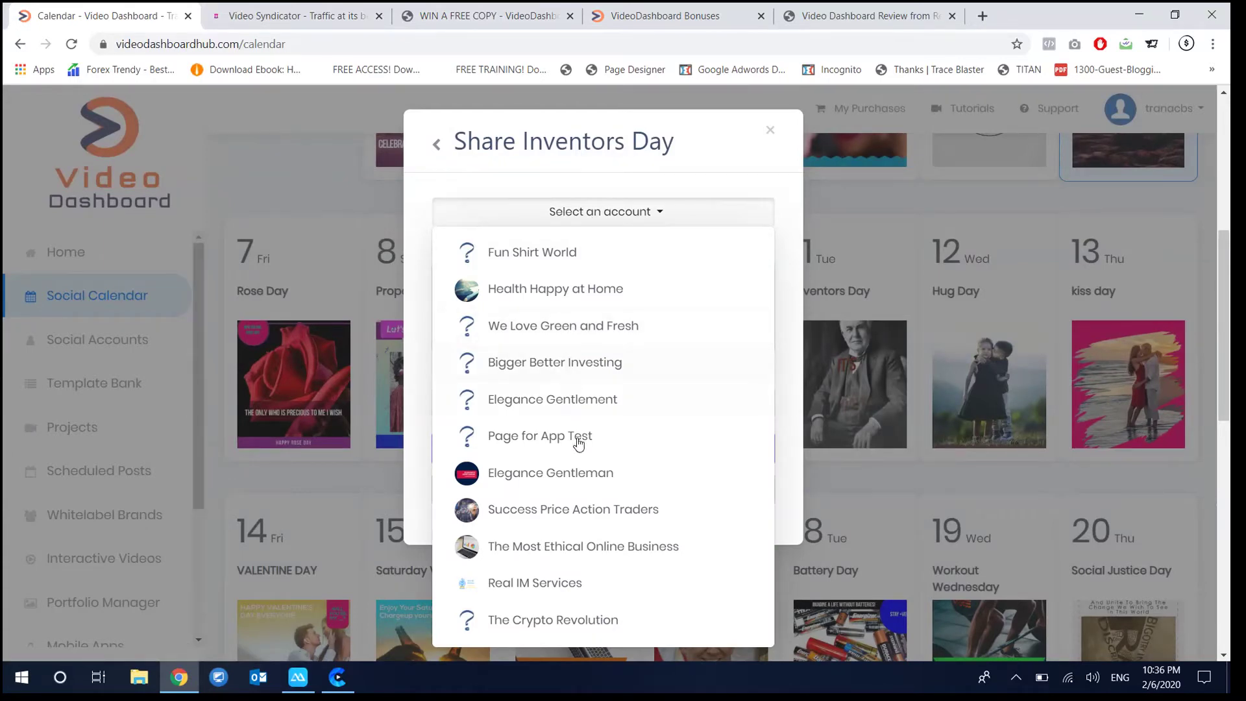
pyautogui.scroll(-1, 552, 552)
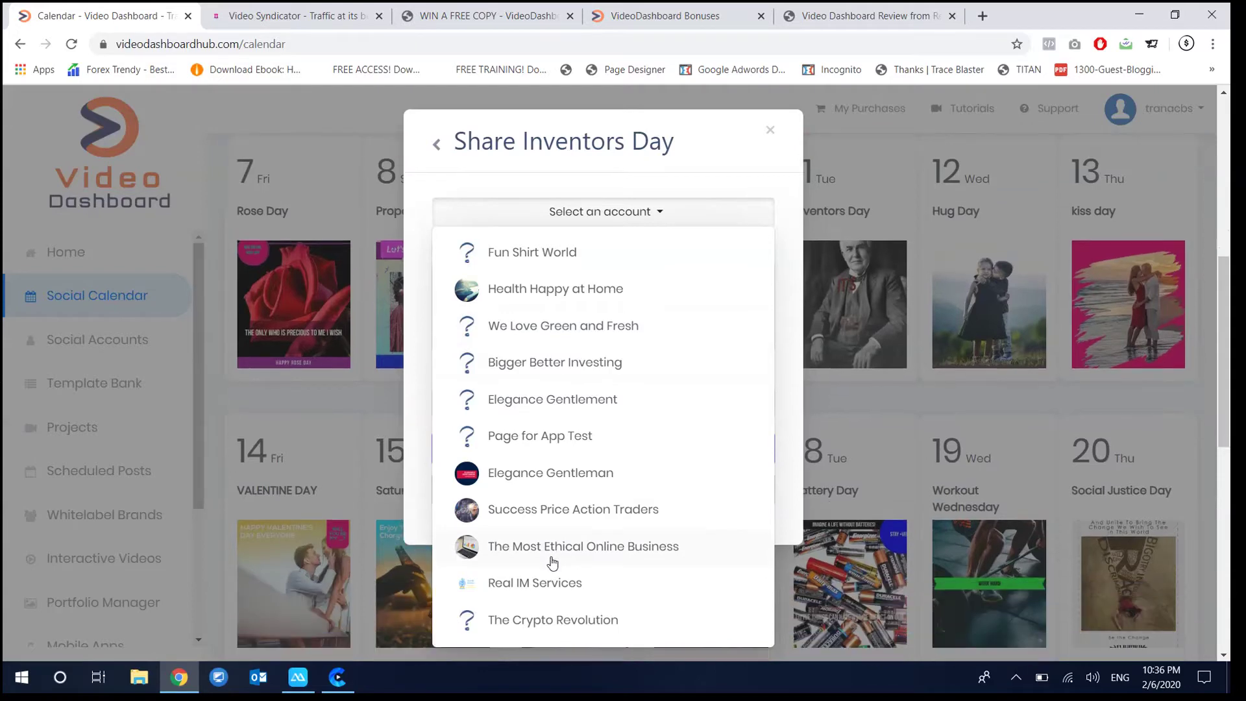
pyautogui.click(570, 500)
# Set the post date to 02/11/2020 at 11:00 PM and schedule it.
pyautogui.click(467, 420)
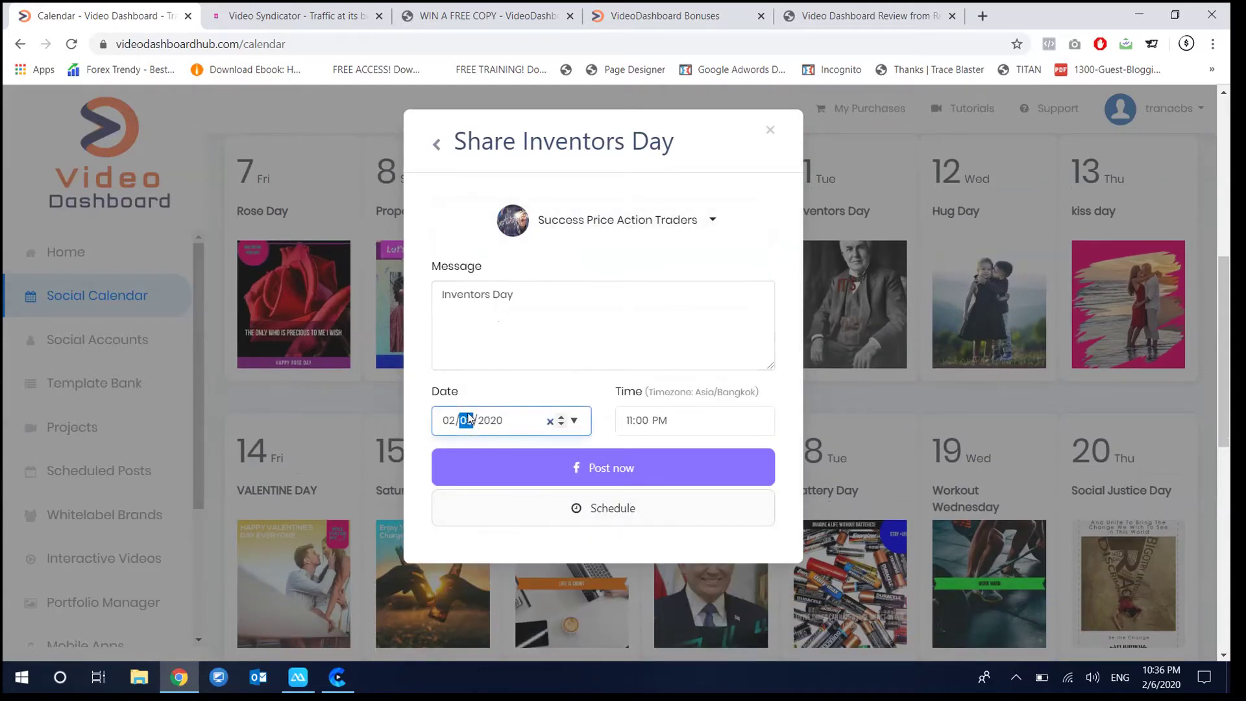
pyautogui.write('11')
pyautogui.click(532, 504)
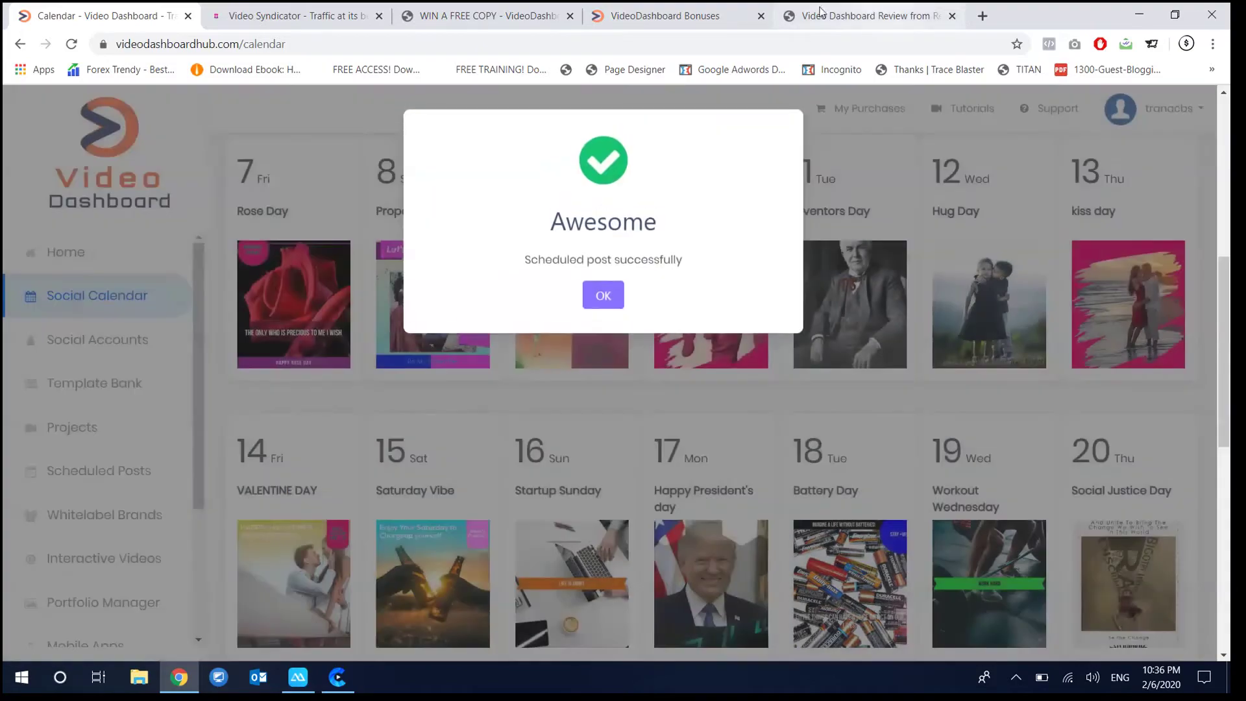
pyautogui.click(602, 295)
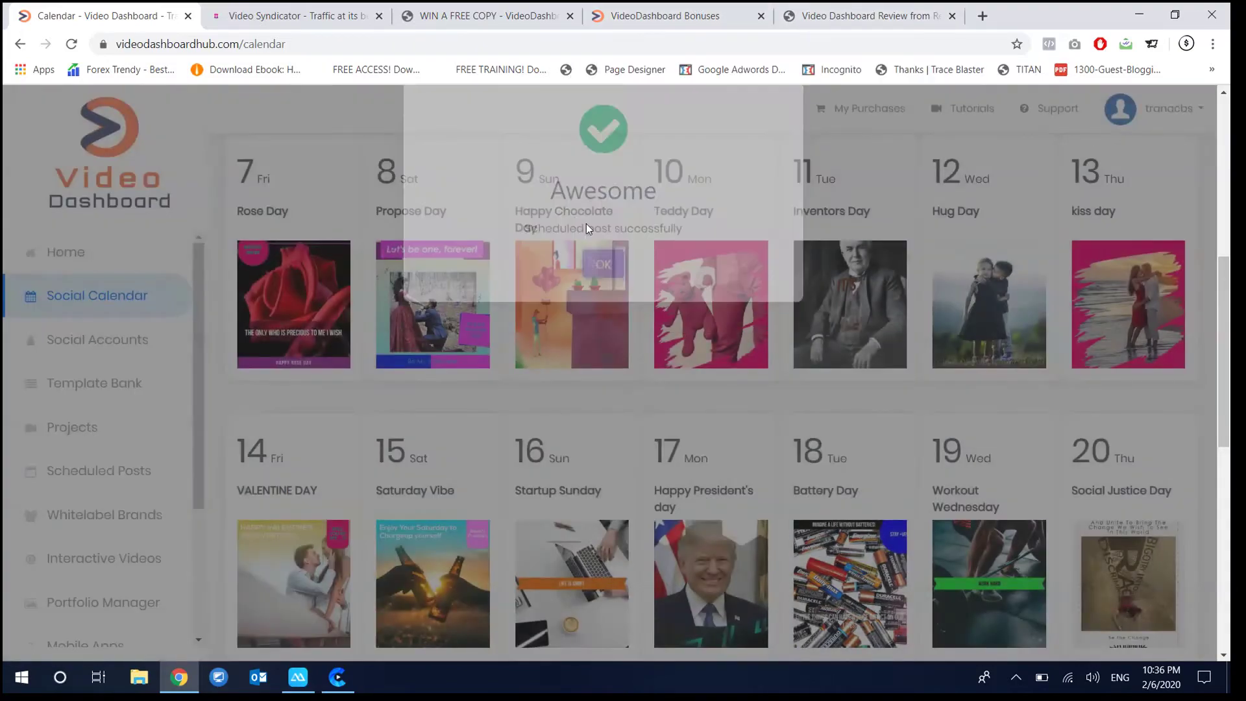
pyautogui.scroll(-4, 804, 220)
pyautogui.scroll(-4, 628, 286)
pyautogui.scroll(4, 626, 292)
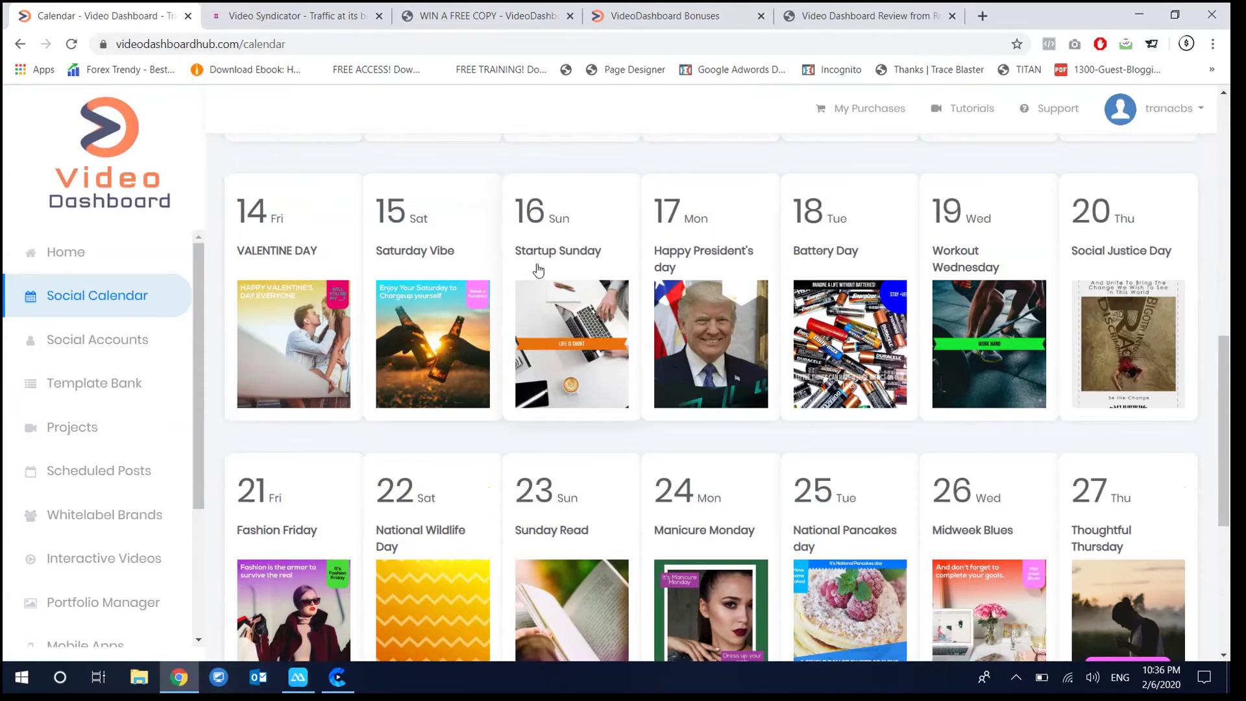
# Preview the Startup Sunday video and template, then close the previews.
pyautogui.click(617, 278)
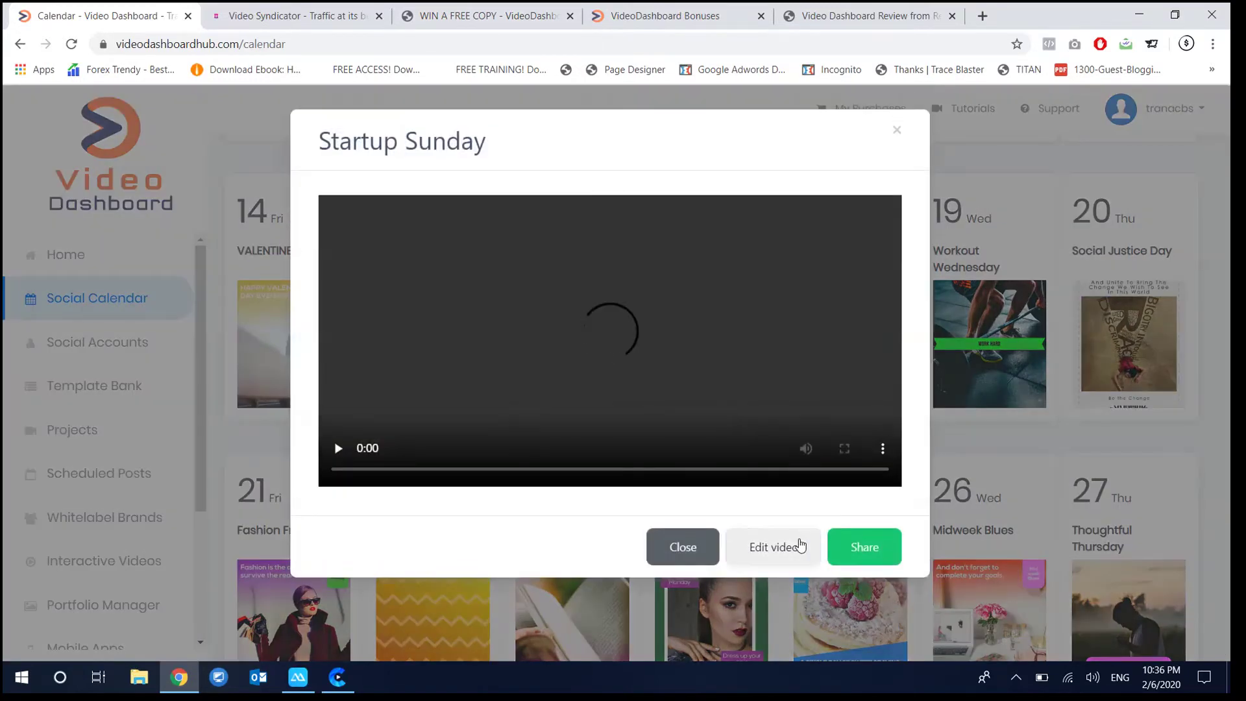
pyautogui.scroll(-1, 773, 613)
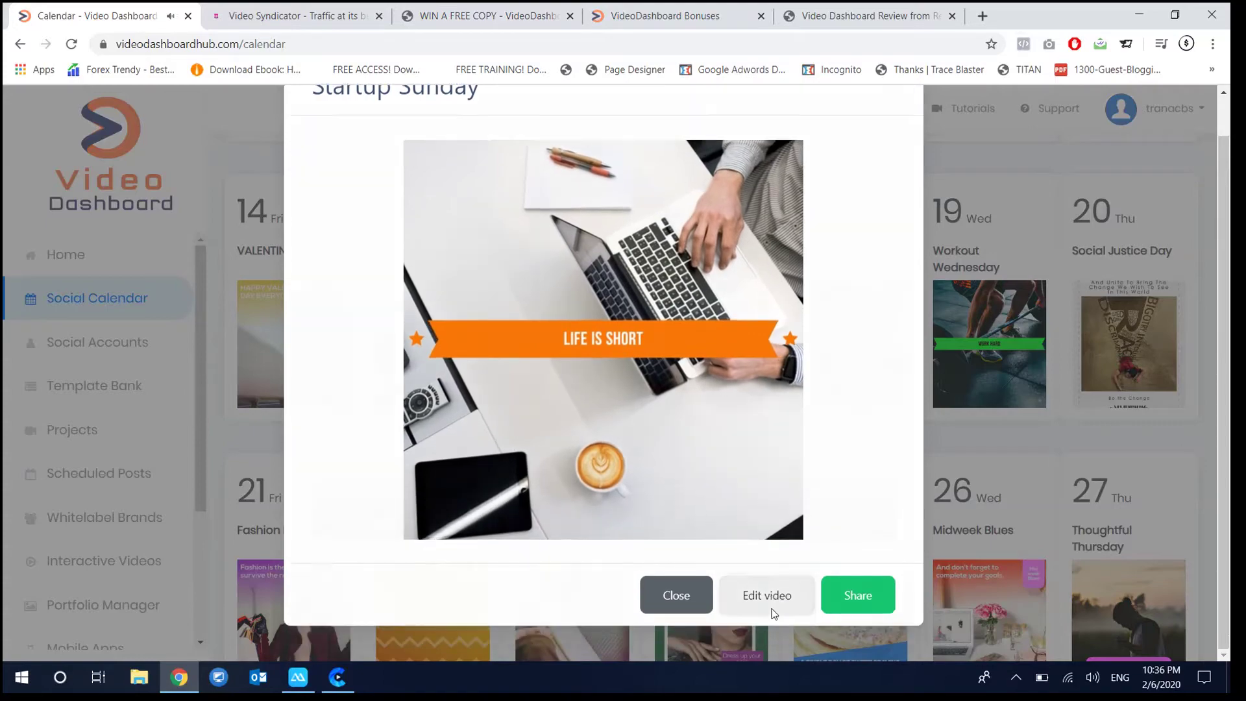
pyautogui.press('Escape')
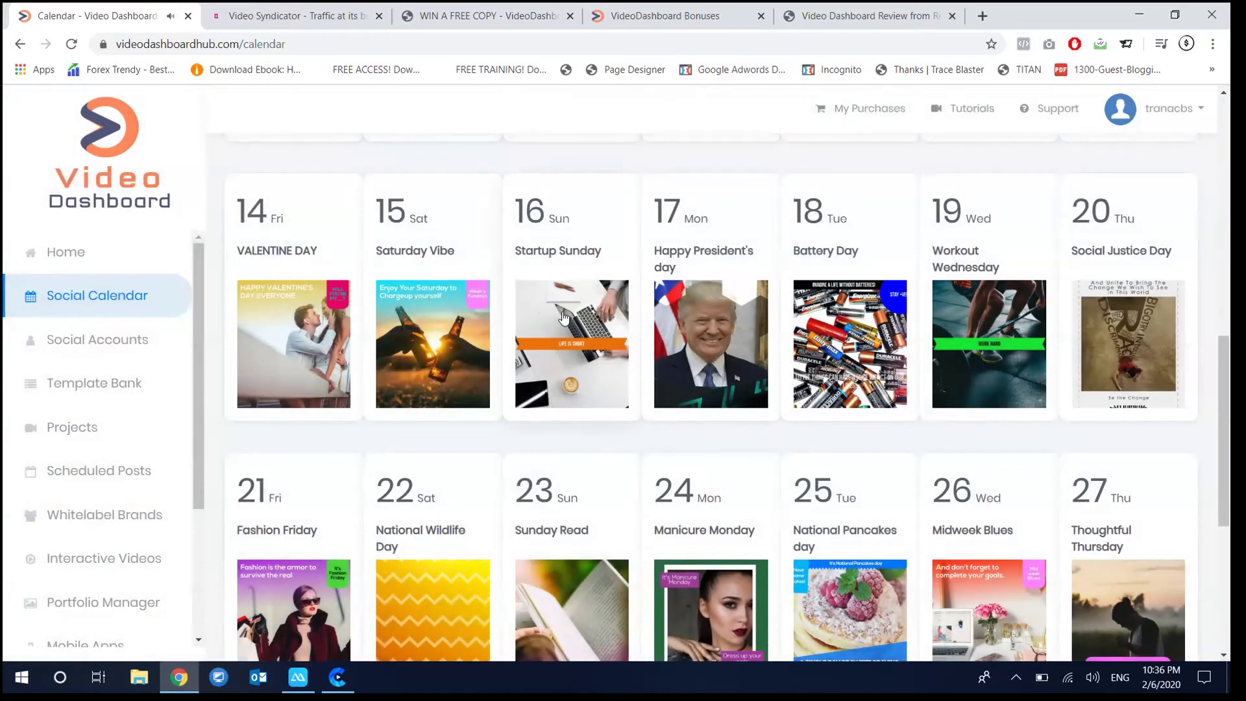
pyautogui.click(588, 352)
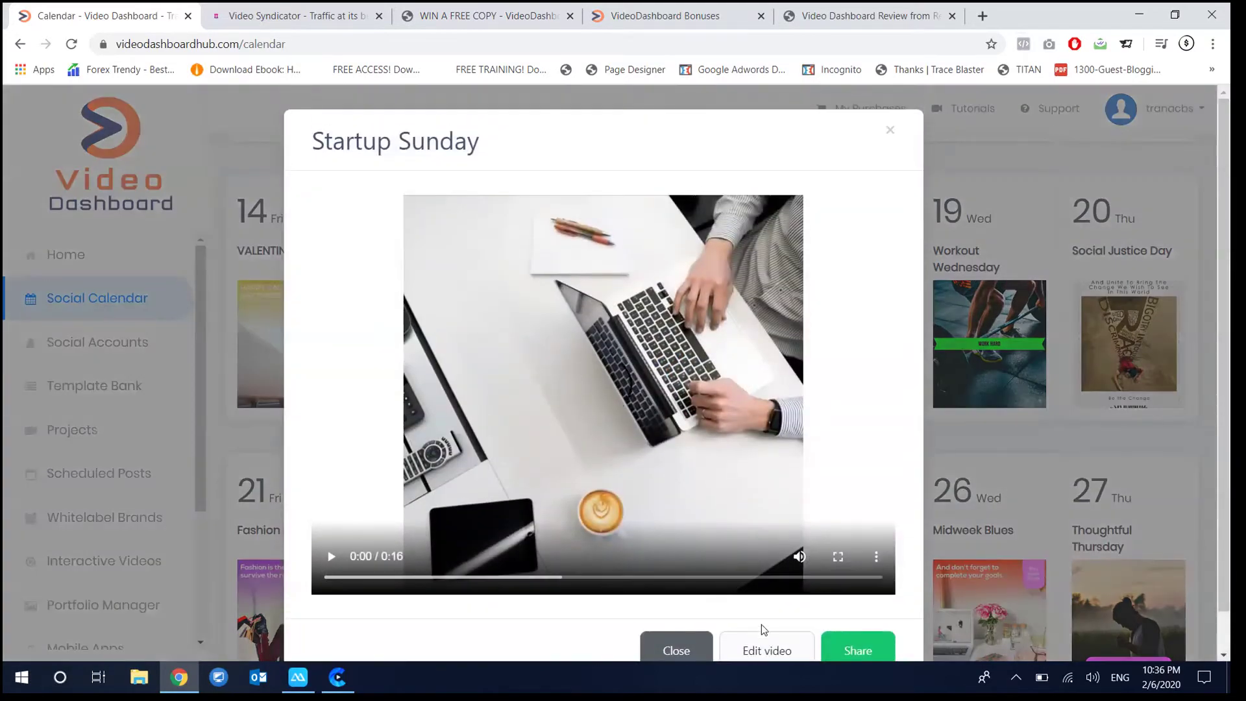
pyautogui.scroll(-1, 761, 613)
pyautogui.click(762, 608)
# Scroll up and down through the February social calendar posts.
pyautogui.scroll(-3, 575, 318)
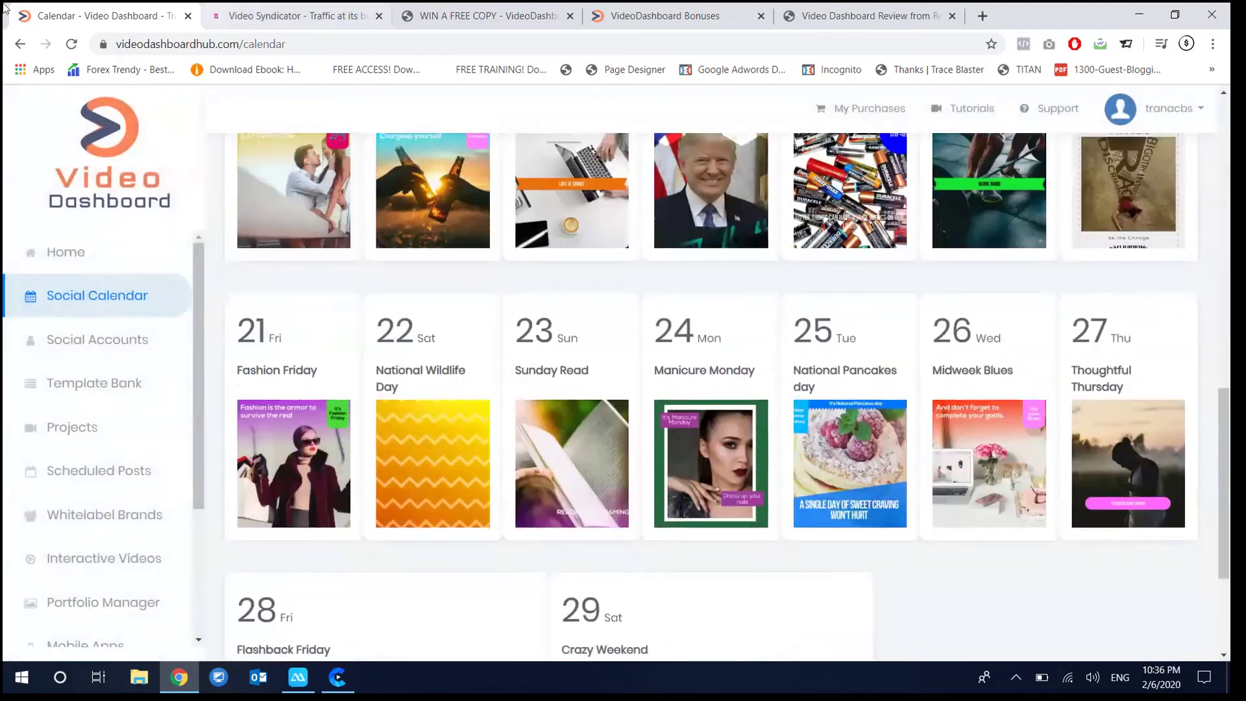
pyautogui.scroll(-3, 587, 221)
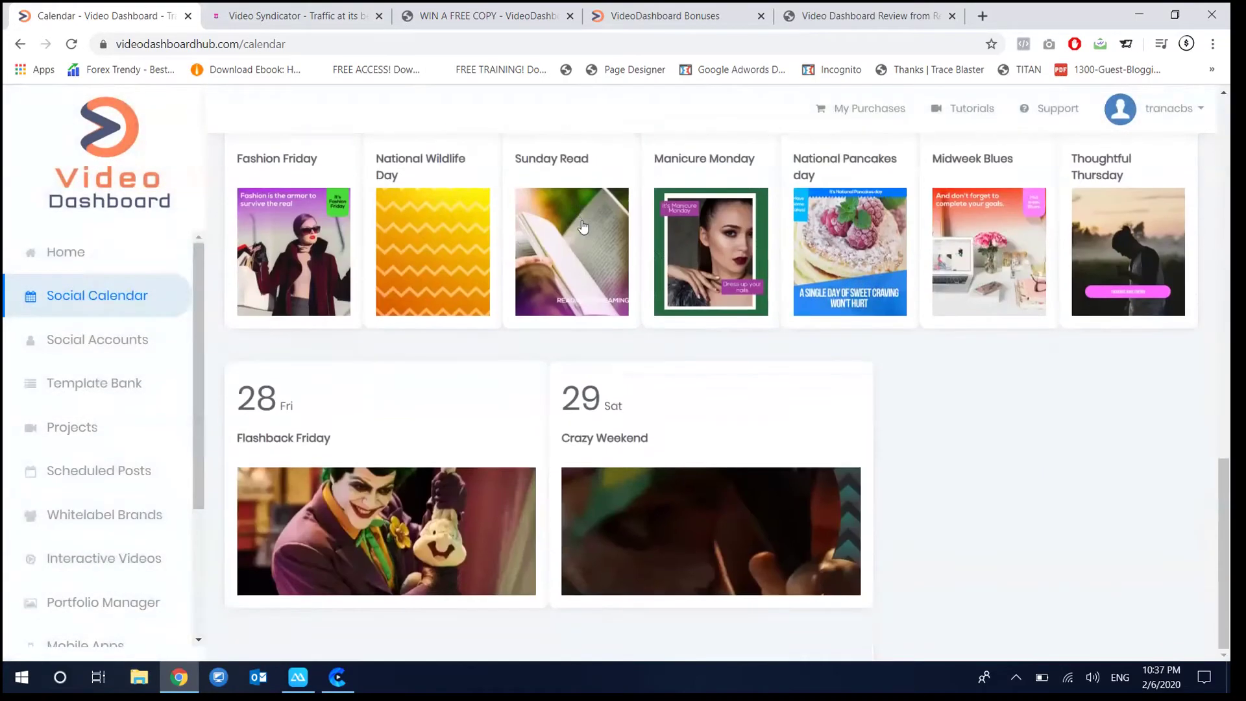
pyautogui.scroll(6, 373, 489)
pyautogui.scroll(8, 363, 470)
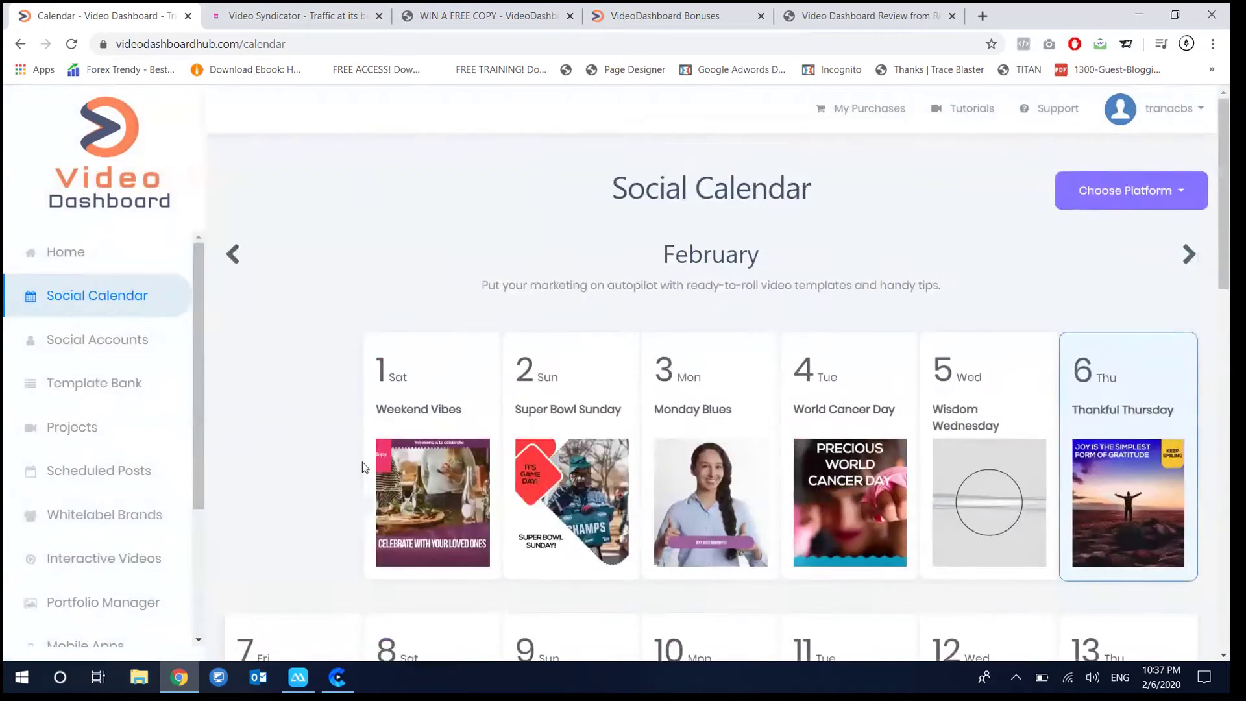
pyautogui.scroll(-15, 361, 463)
pyautogui.scroll(11, 361, 463)
pyautogui.scroll(-1, 361, 465)
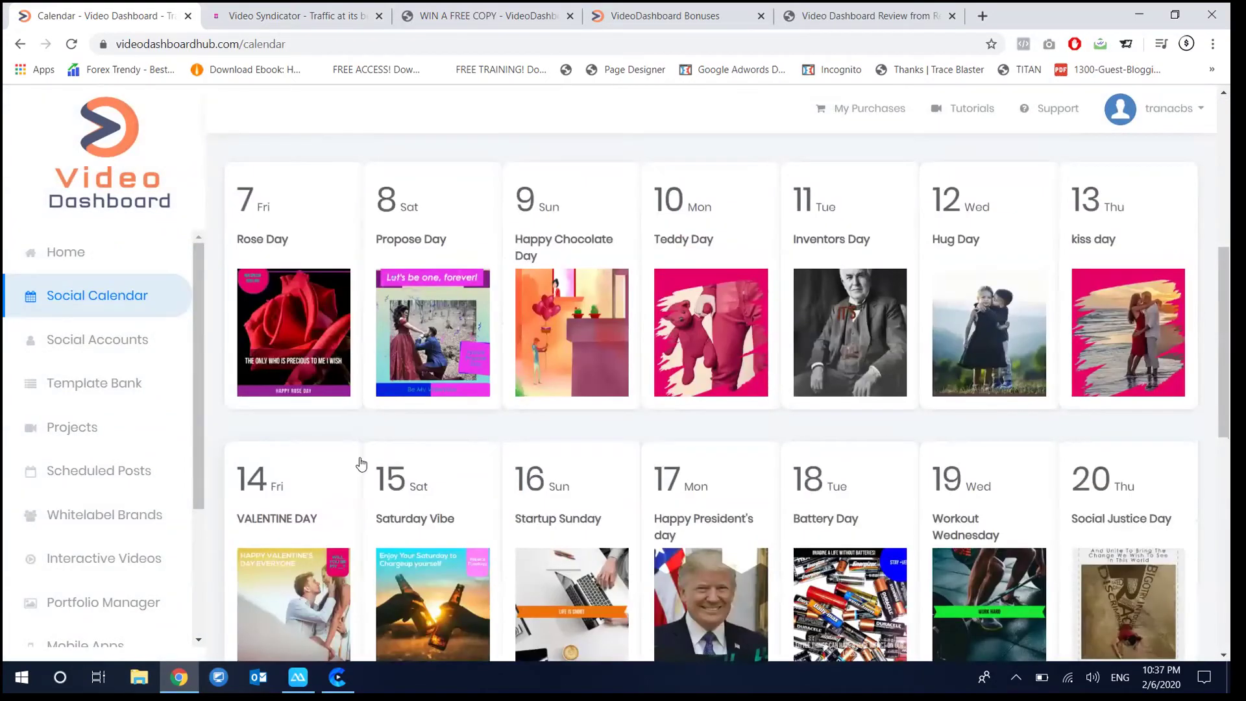
pyautogui.scroll(-2, 361, 464)
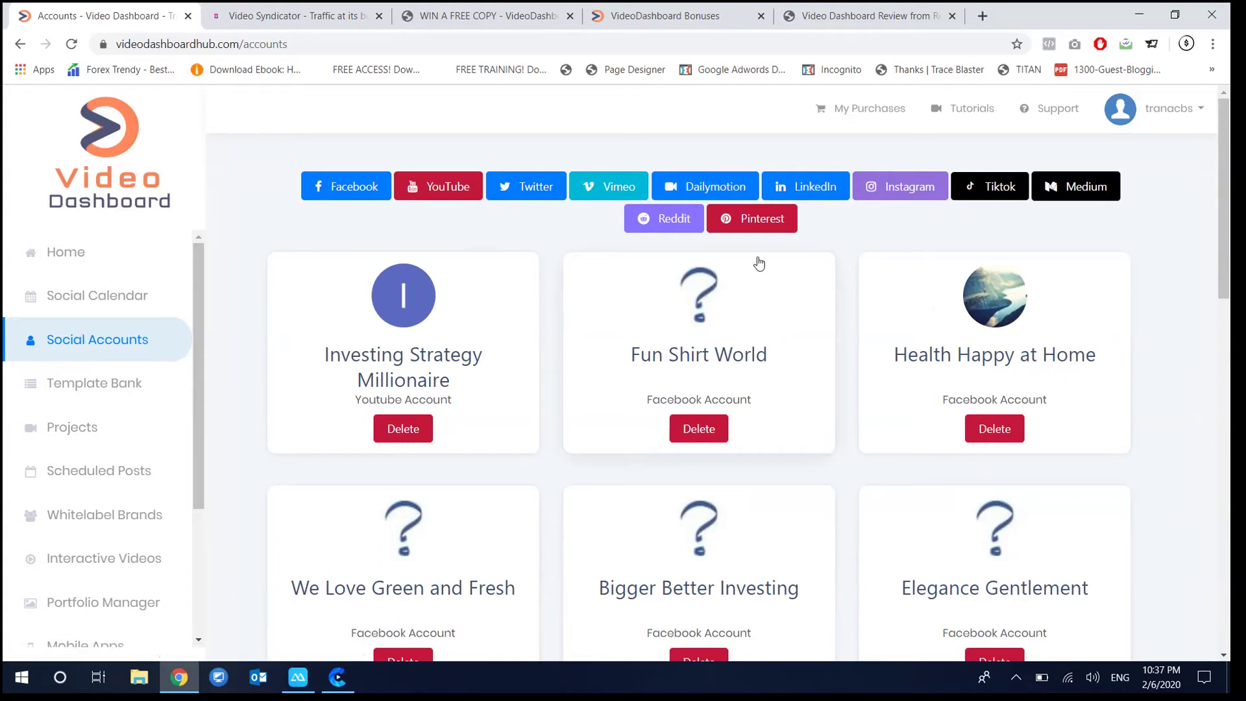
# Add a Reddit account by entering its username.
pyautogui.click(661, 224)
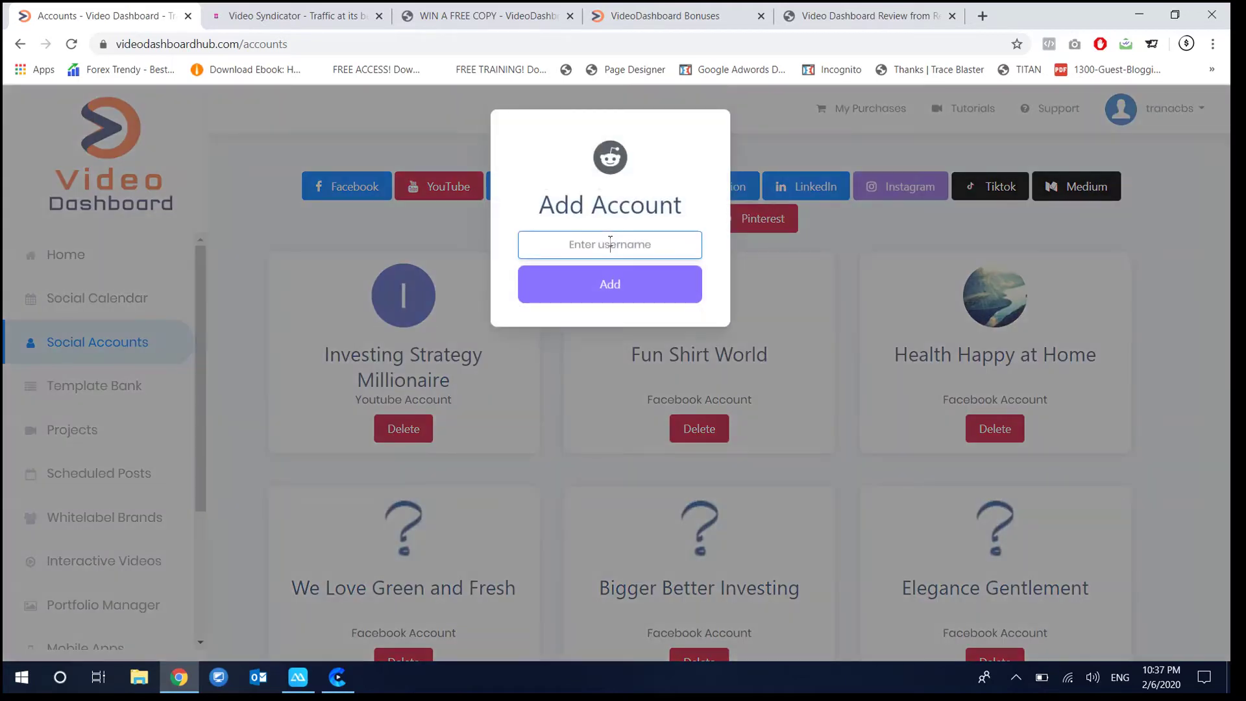
pyautogui.write('teanhuynh')
pyautogui.click(616, 293)
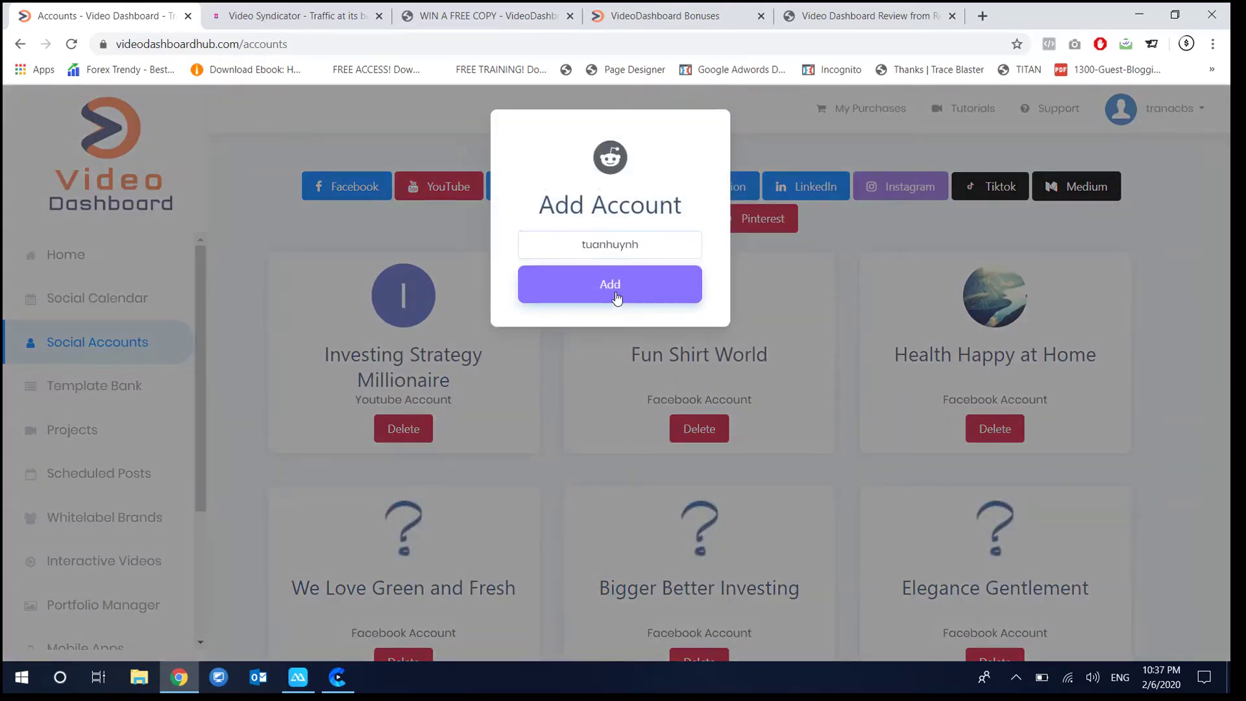
pyautogui.scroll(-10, 899, 301)
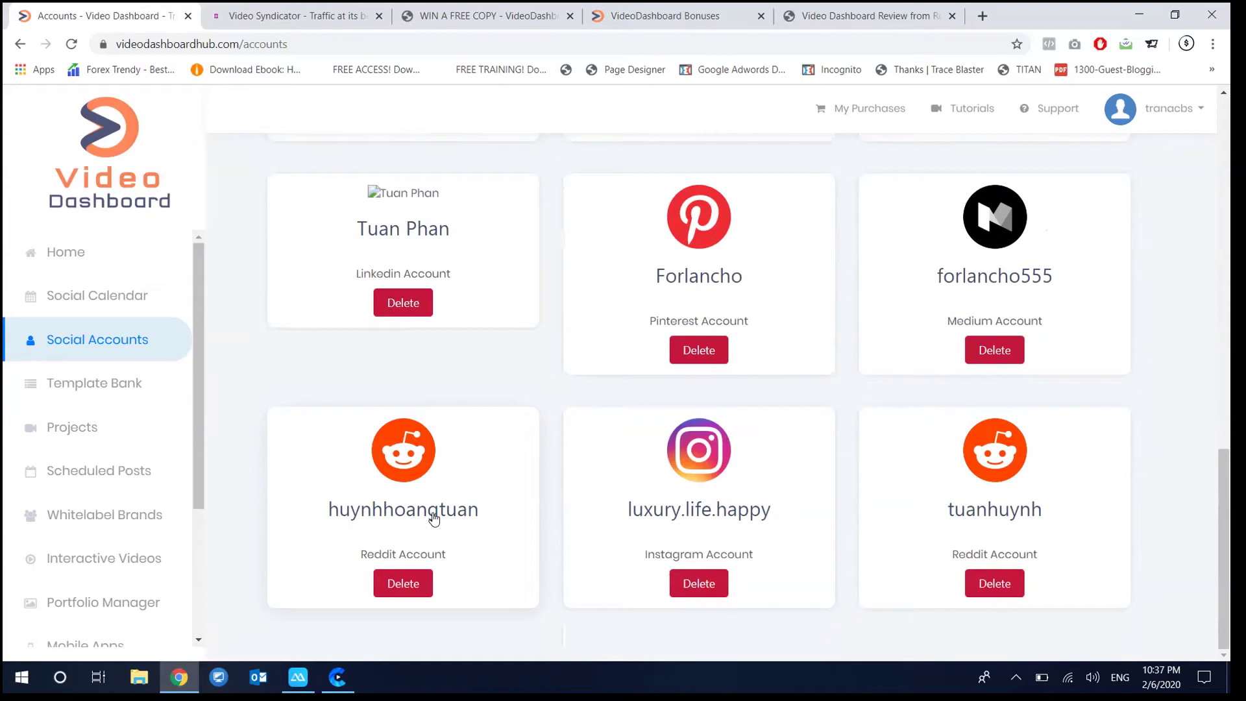
pyautogui.scroll(10, 441, 532)
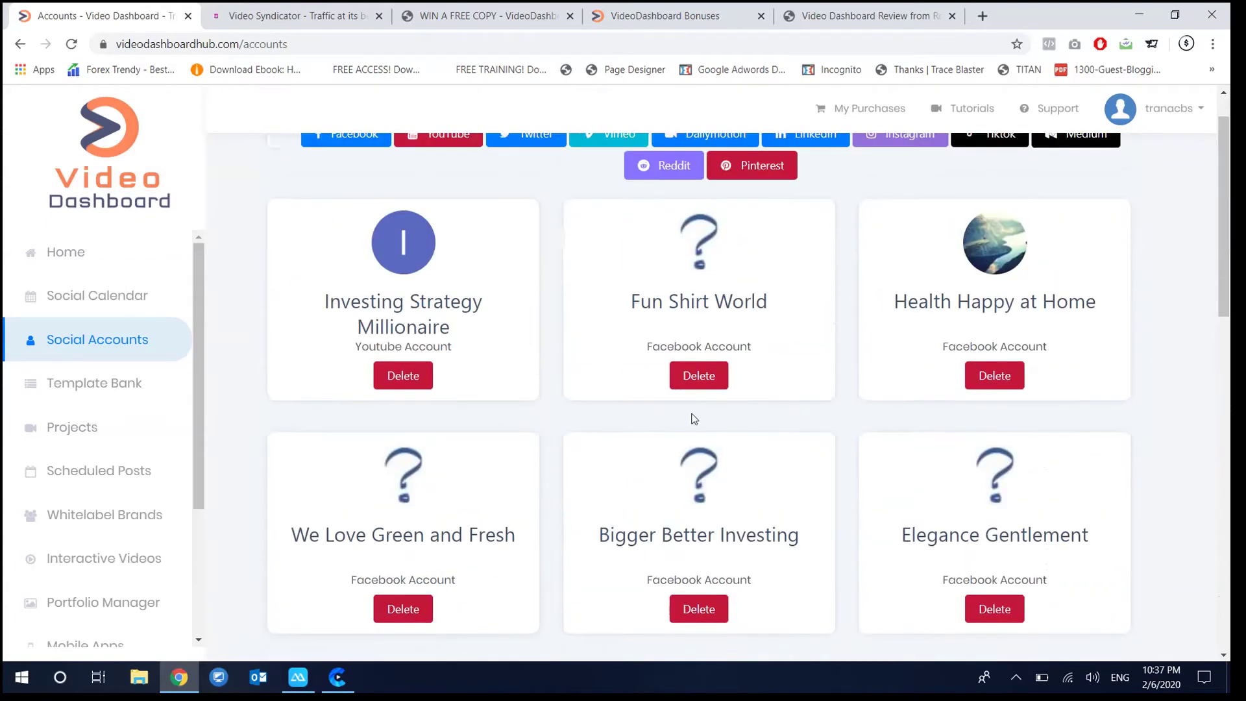
# Add a Medium account by entering its username.
pyautogui.click(1095, 188)
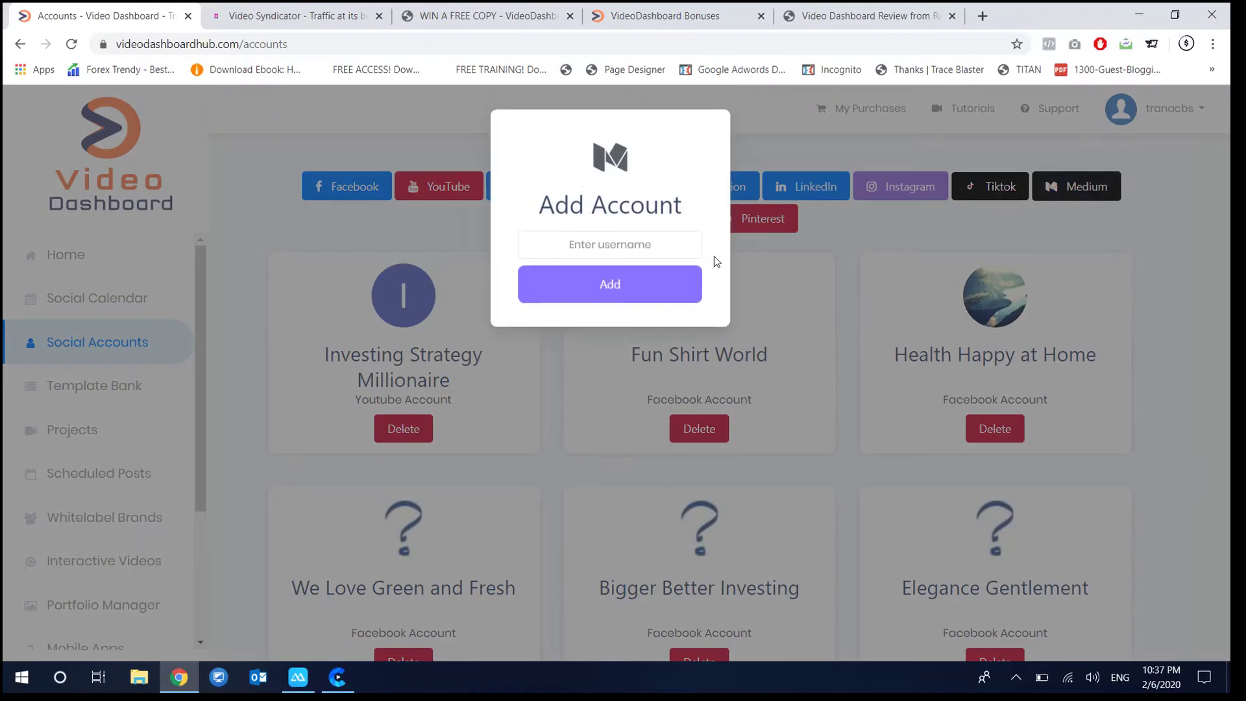
pyautogui.click(667, 246)
pyautogui.write('dailyjobkiller')
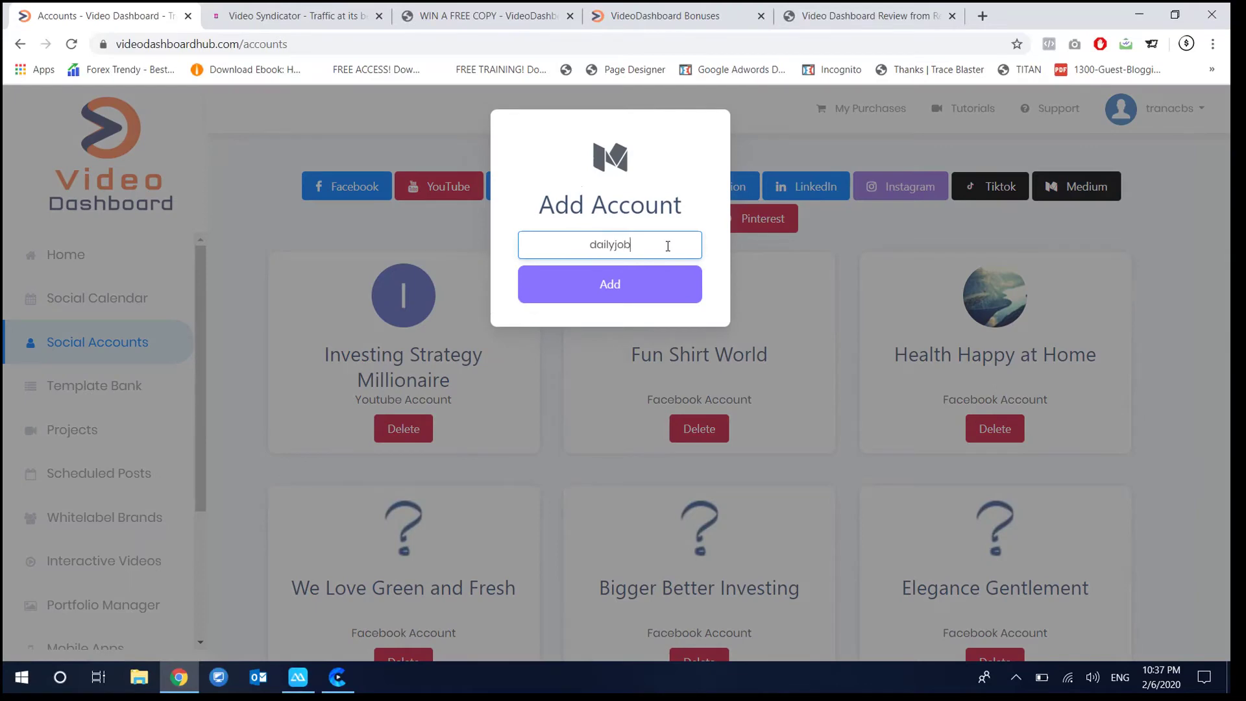
pyautogui.click(637, 282)
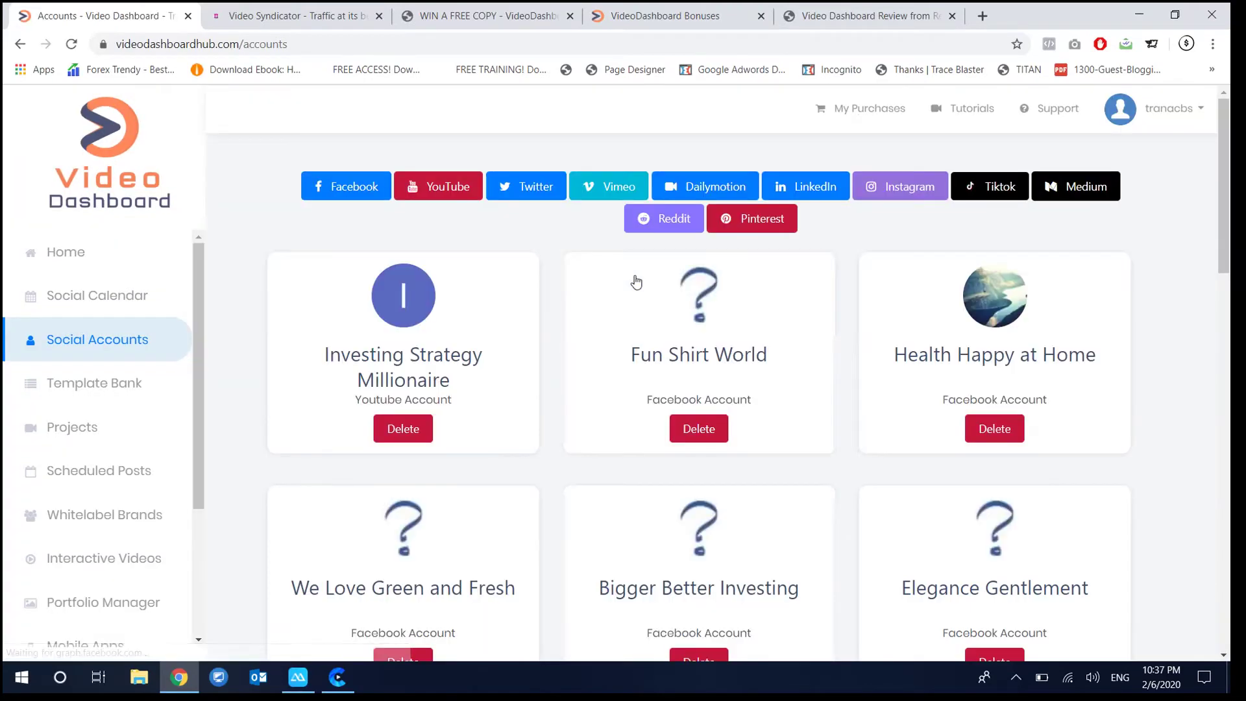
pyautogui.scroll(-15, 634, 301)
pyautogui.scroll(5, 821, 393)
pyautogui.scroll(10, 821, 393)
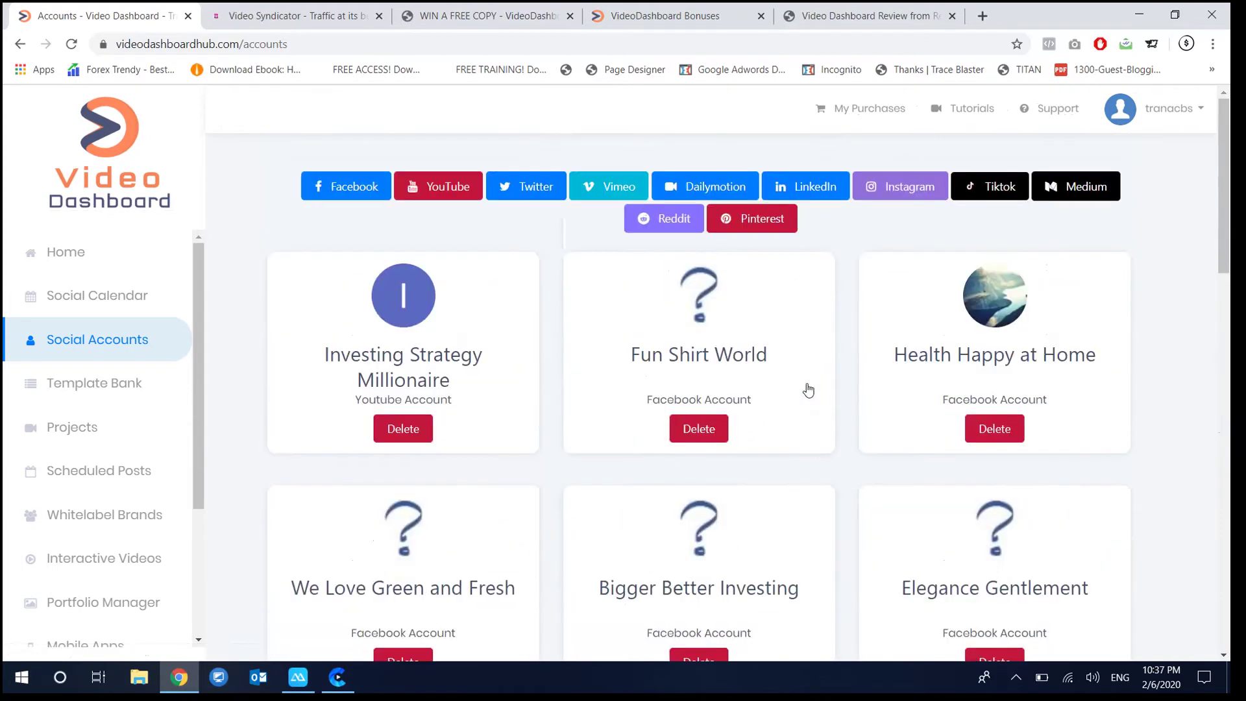
# Add a TikTok account by entering its username.
pyautogui.click(981, 205)
pyautogui.click(653, 234)
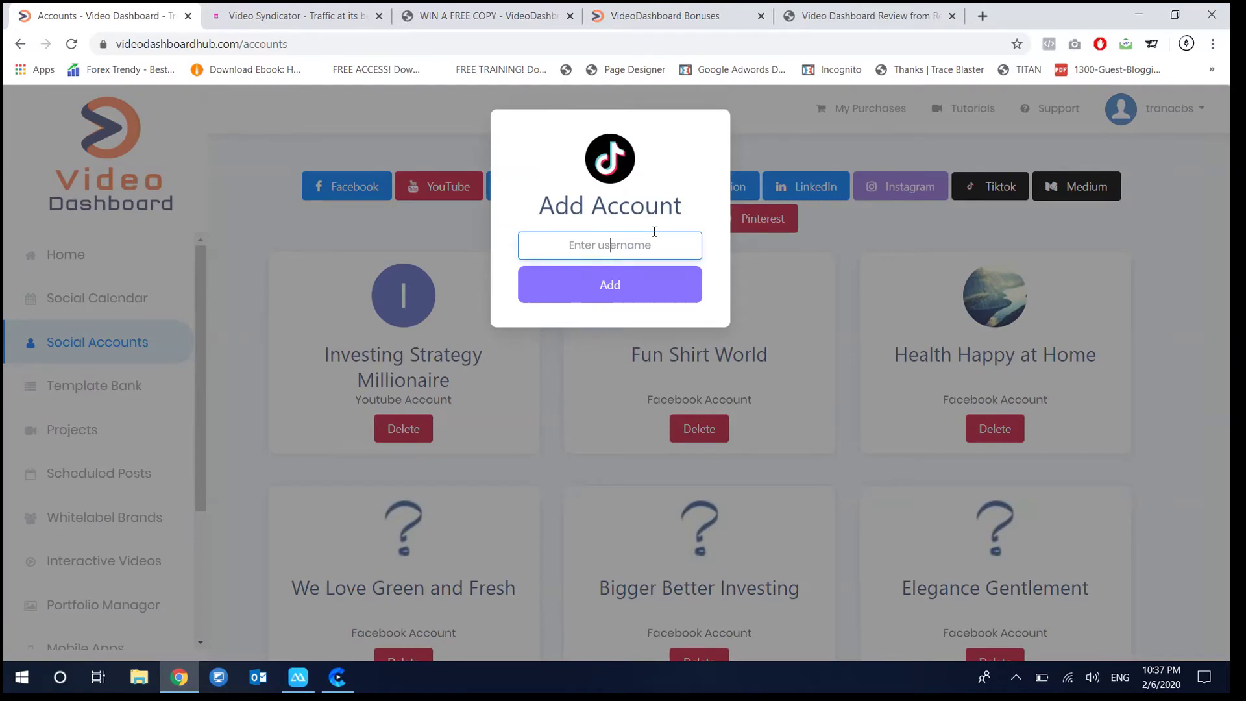
pyautogui.write('dailyjobkiller')
pyautogui.click(611, 286)
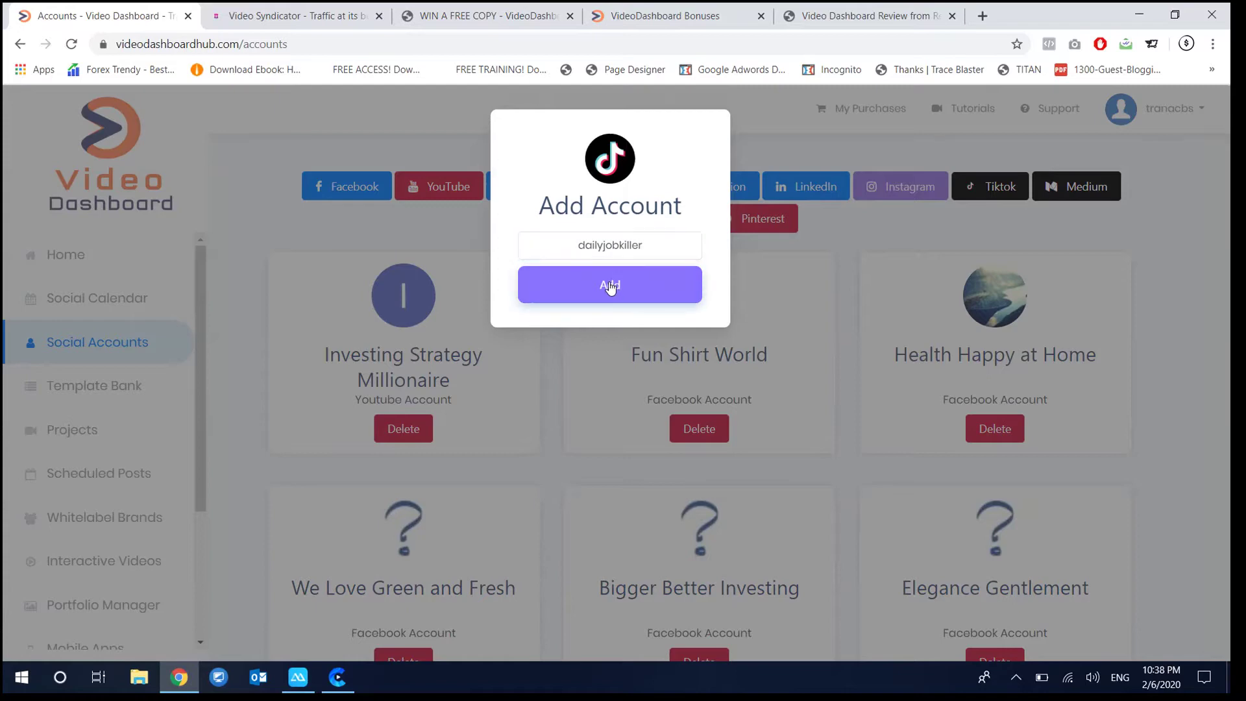
pyautogui.scroll(-15, 658, 443)
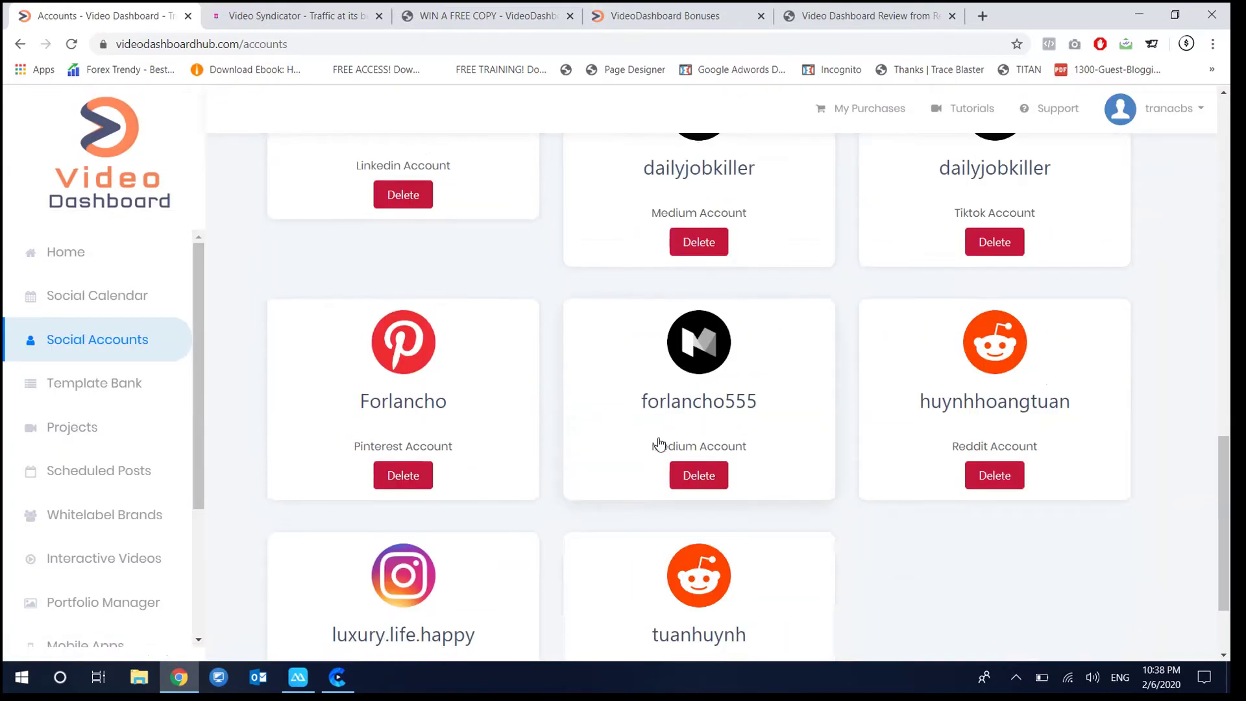
pyautogui.scroll(-2, 659, 444)
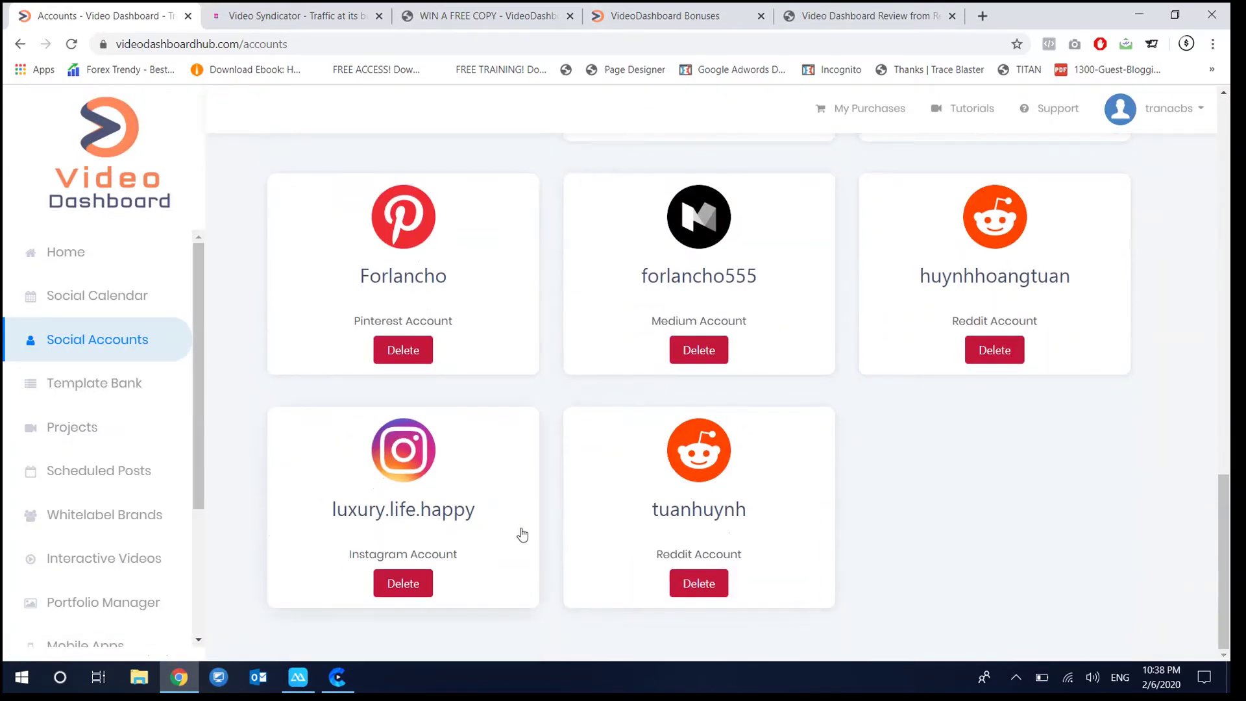
pyautogui.scroll(18, 567, 532)
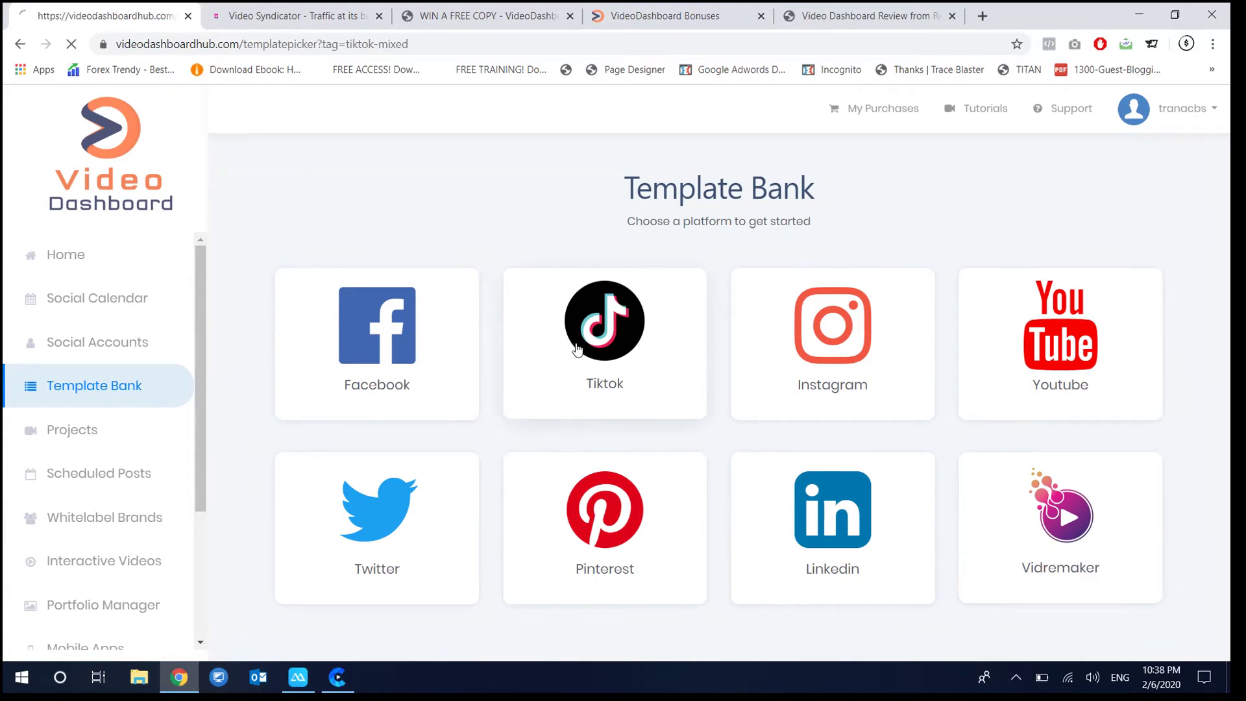
# Scroll the TikTok template grid and preview the 15-second Female Entrepreneur template.
pyautogui.scroll(-4, 545, 257)
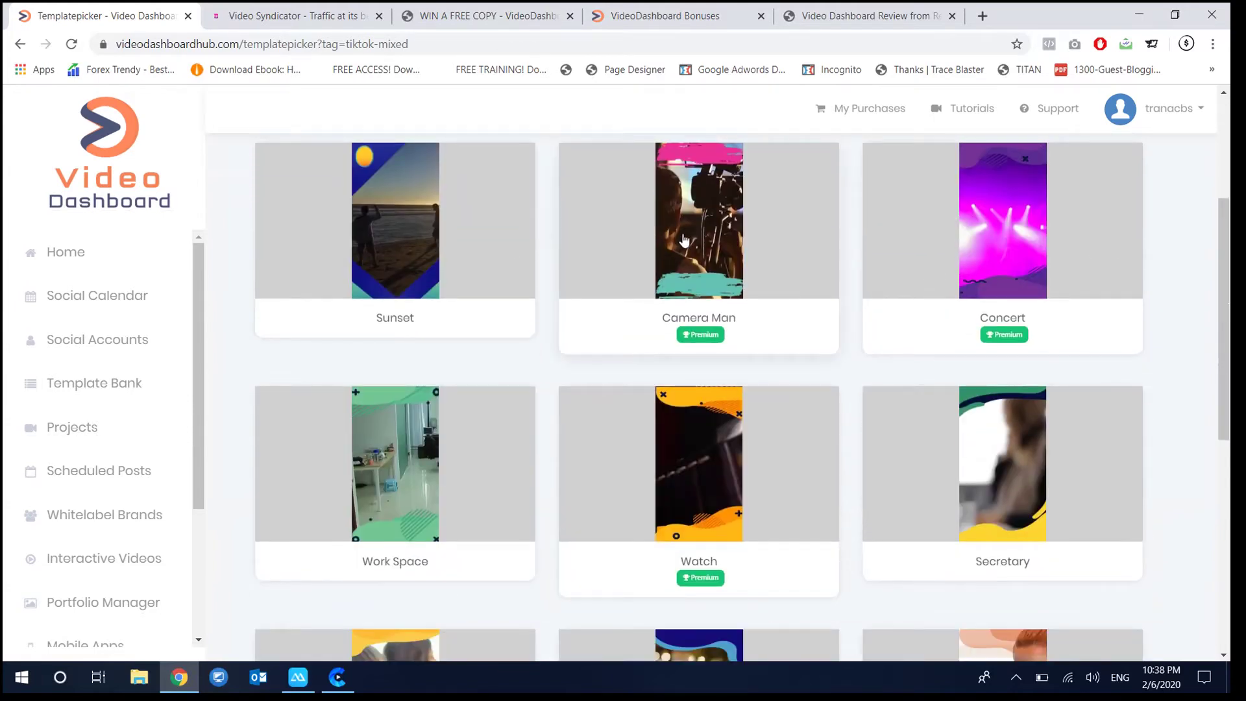
pyautogui.scroll(-4, 837, 272)
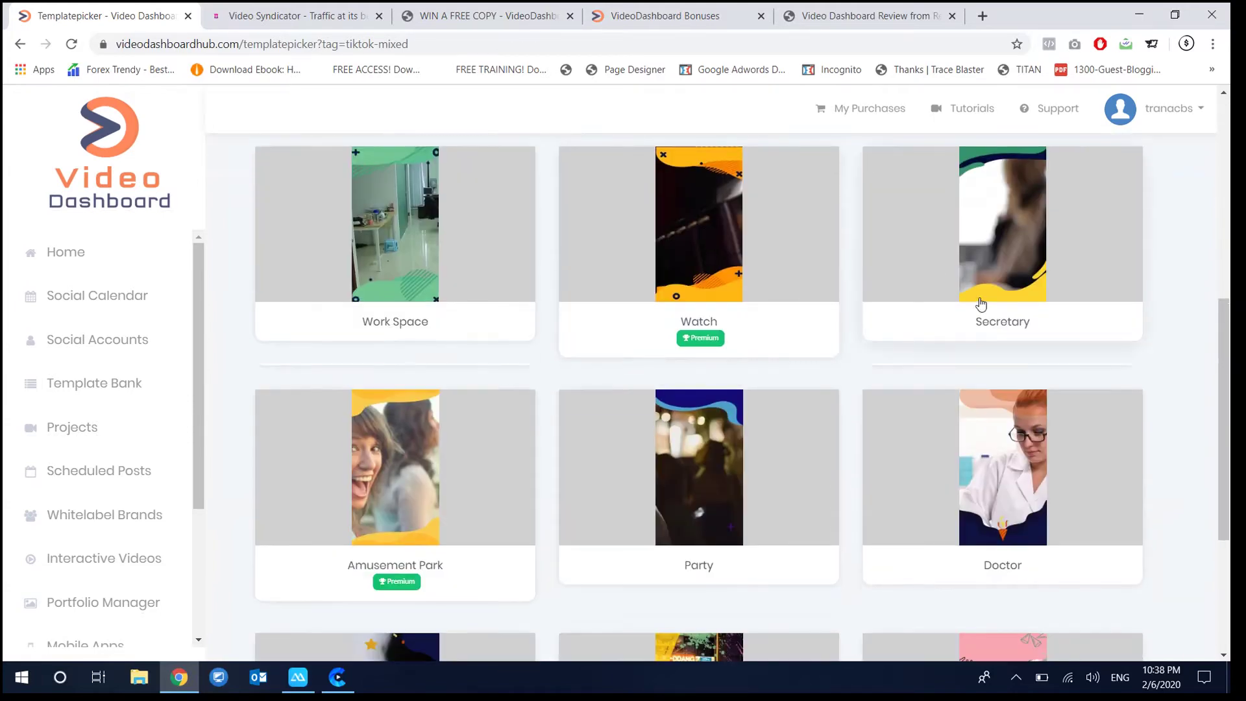
pyautogui.scroll(-4, 822, 303)
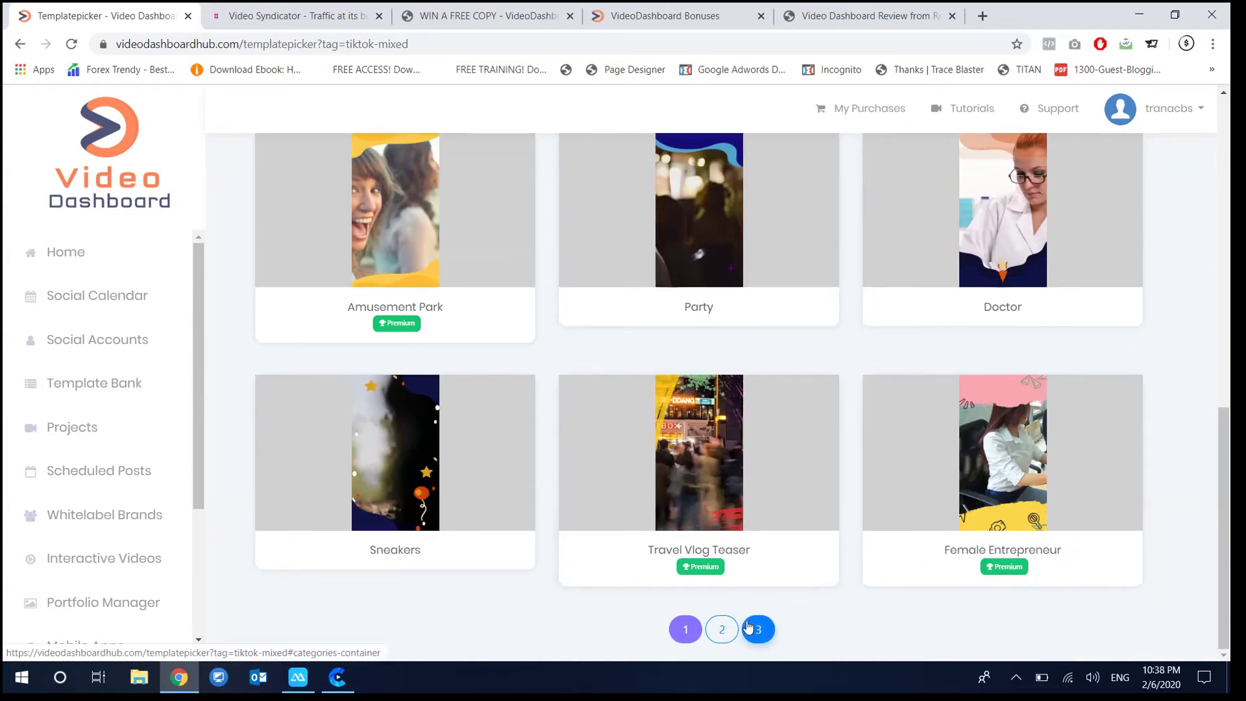
pyautogui.click(1003, 438)
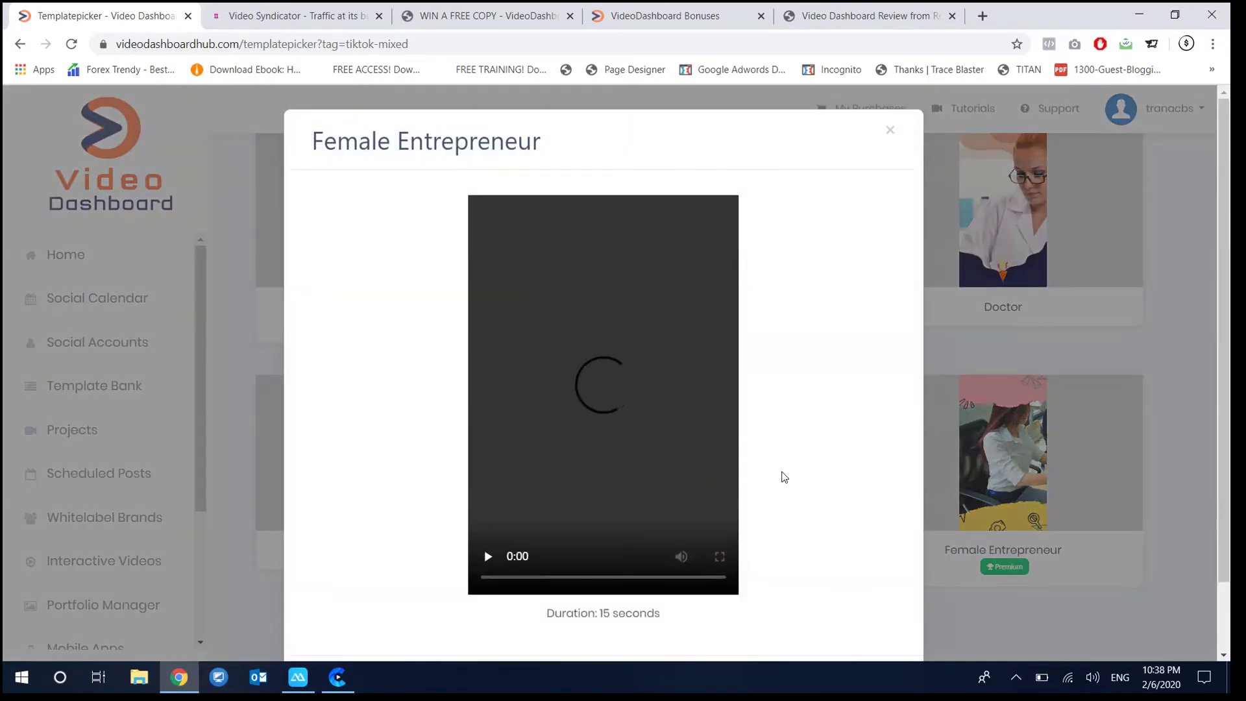
pyautogui.scroll(-1, 781, 476)
# Open the Female Entrepreneur template in the editor and upload Women (1) from Downloads as media.
pyautogui.click(824, 623)
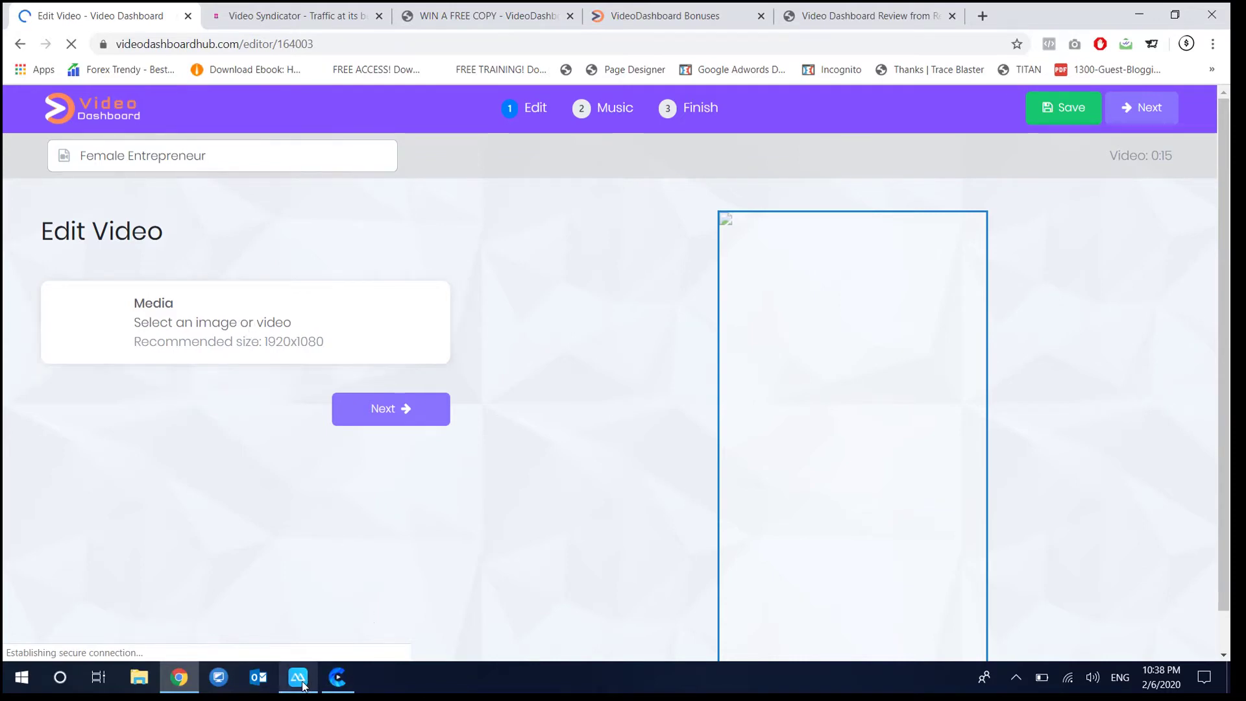
pyautogui.scroll(-1, 402, 390)
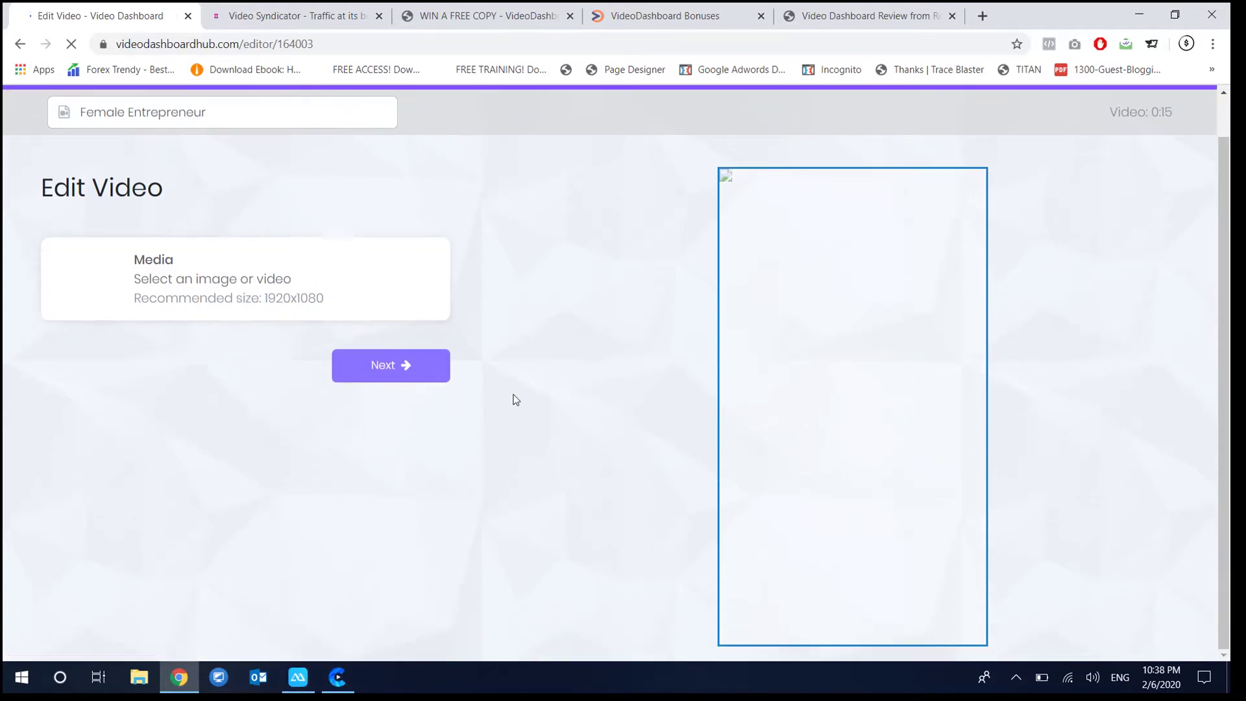
pyautogui.click(182, 294)
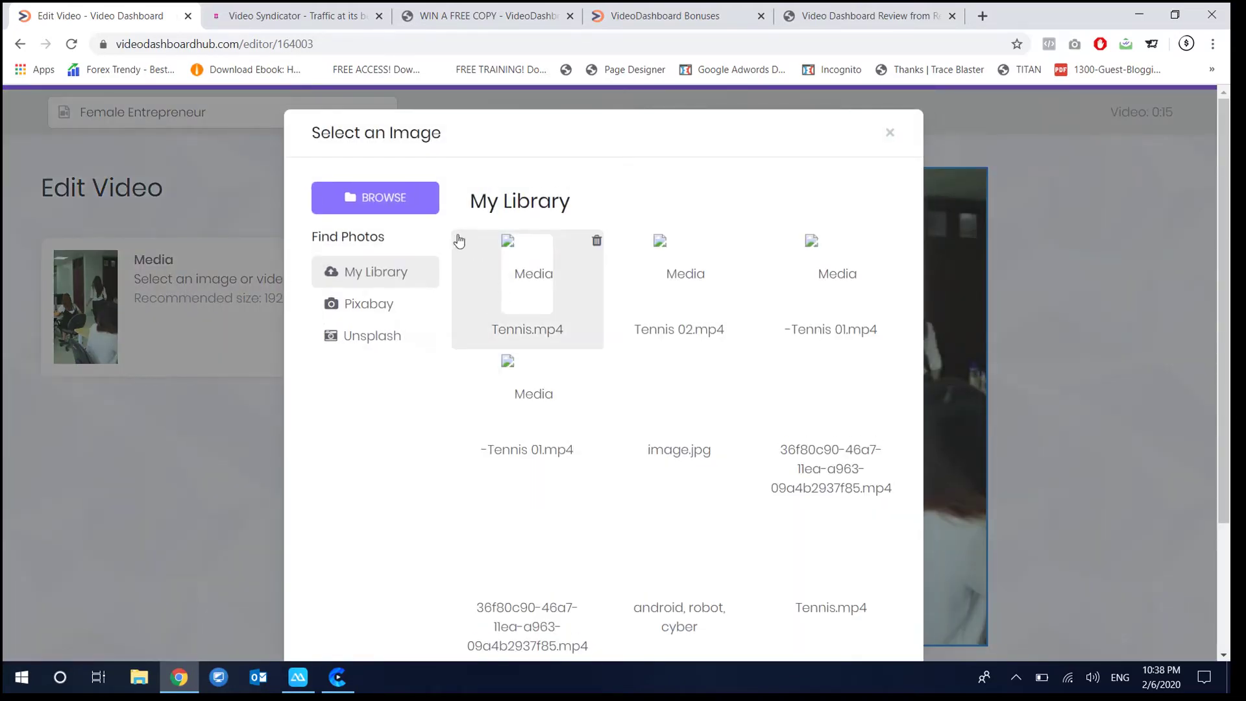
pyautogui.click(389, 199)
pyautogui.click(375, 217)
pyautogui.click(854, 359)
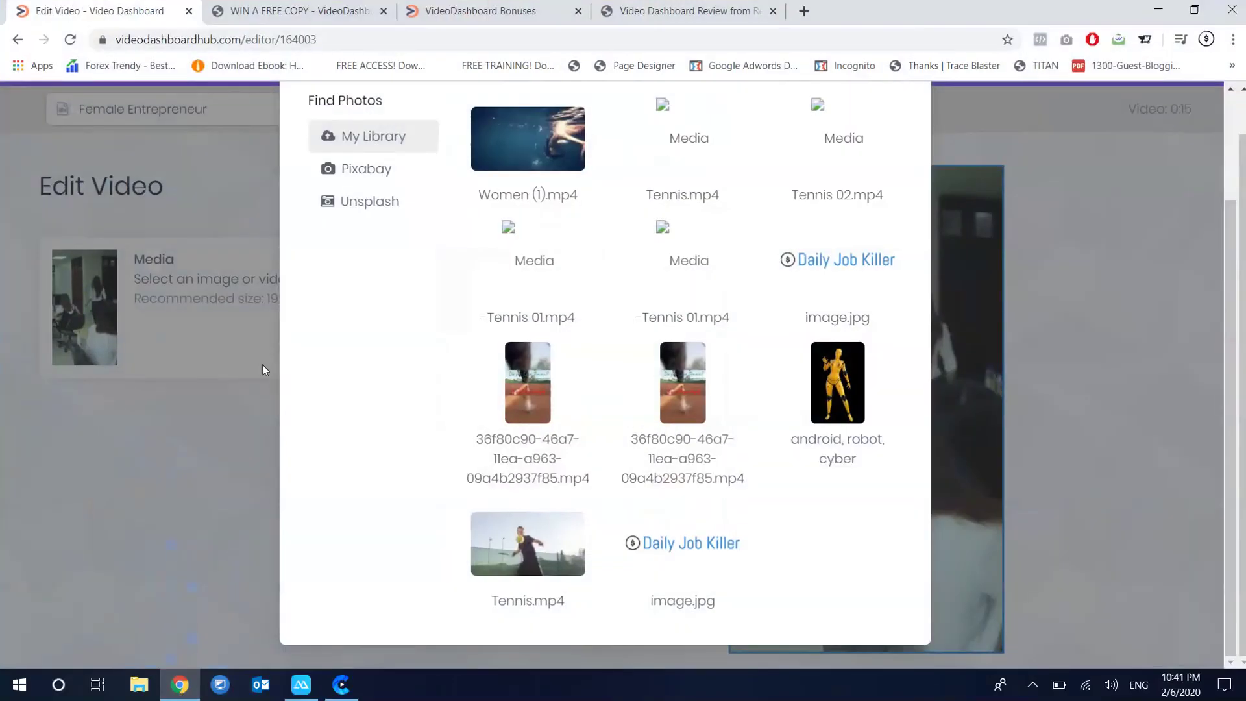
# Set the underwater clip Women (1).mp4 as the template's media and advance to music.
pyautogui.scroll(2, 262, 369)
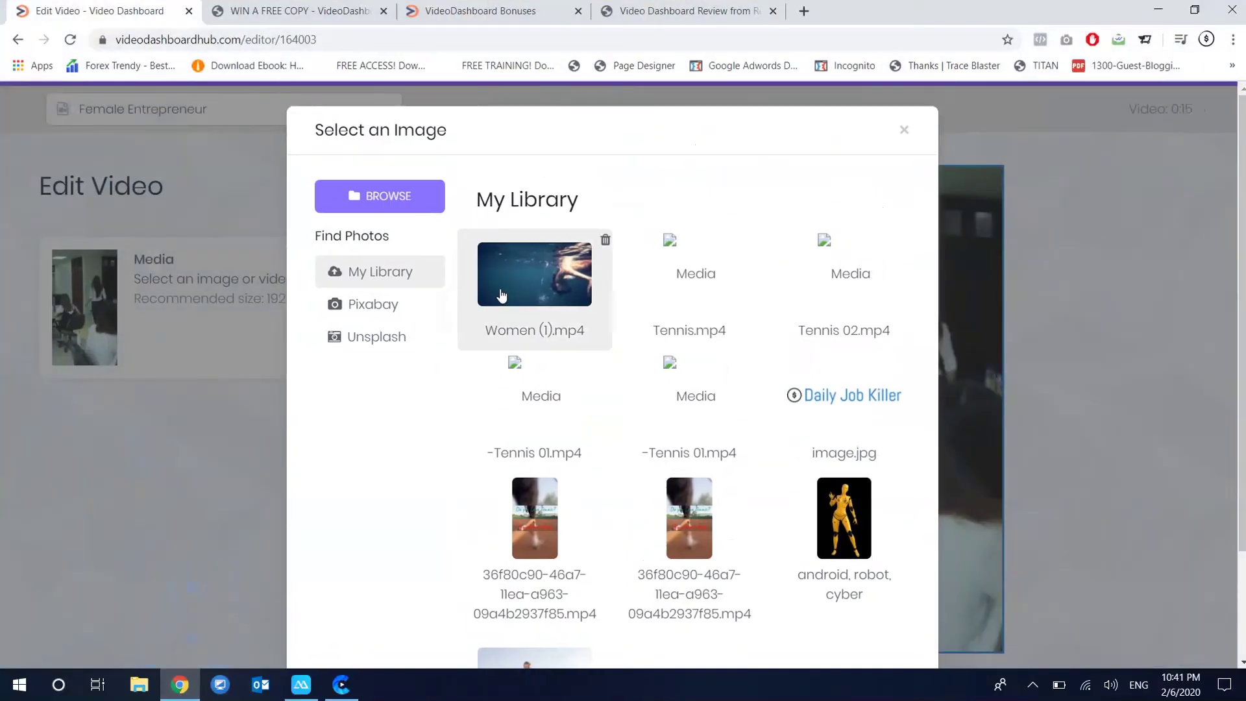
pyautogui.click(499, 288)
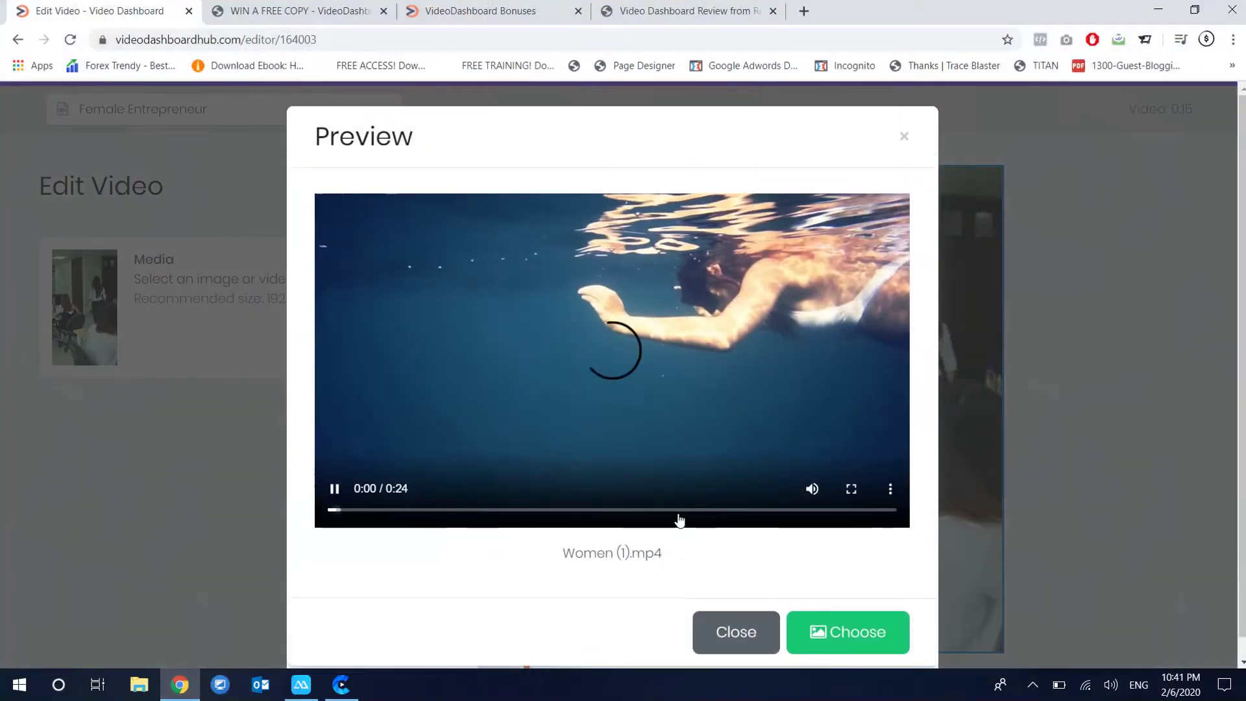
pyautogui.click(870, 631)
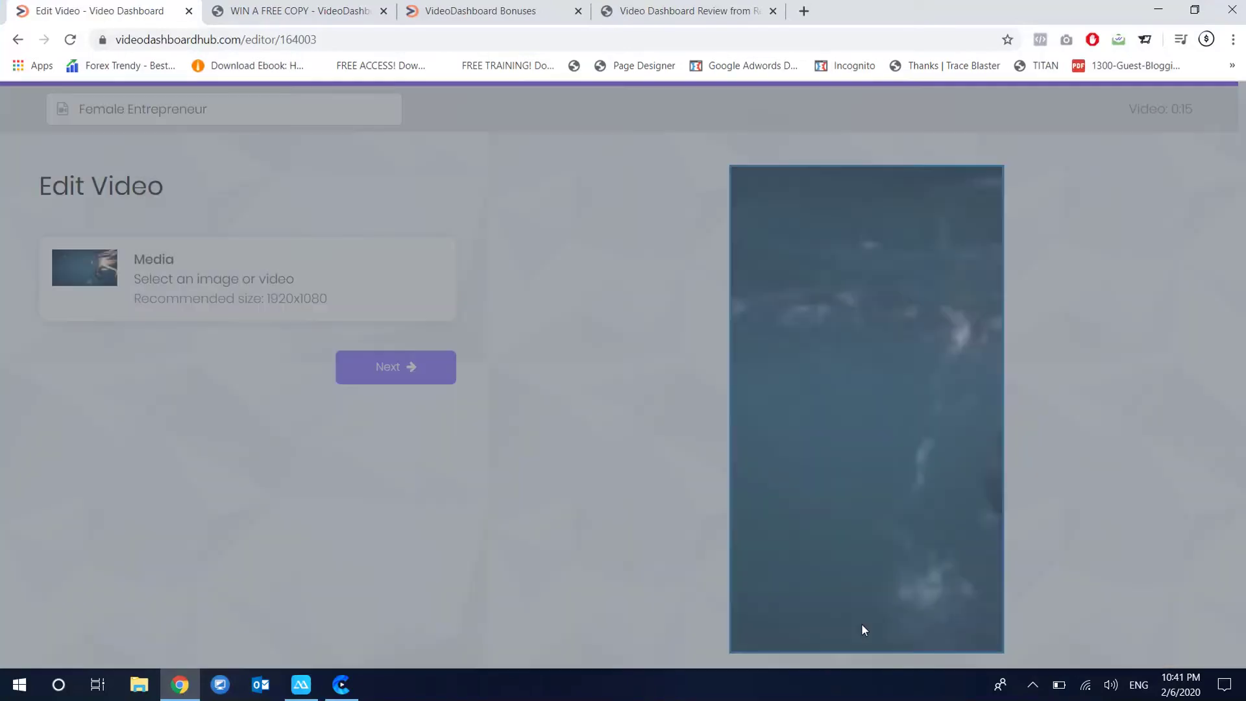
pyautogui.click(736, 422)
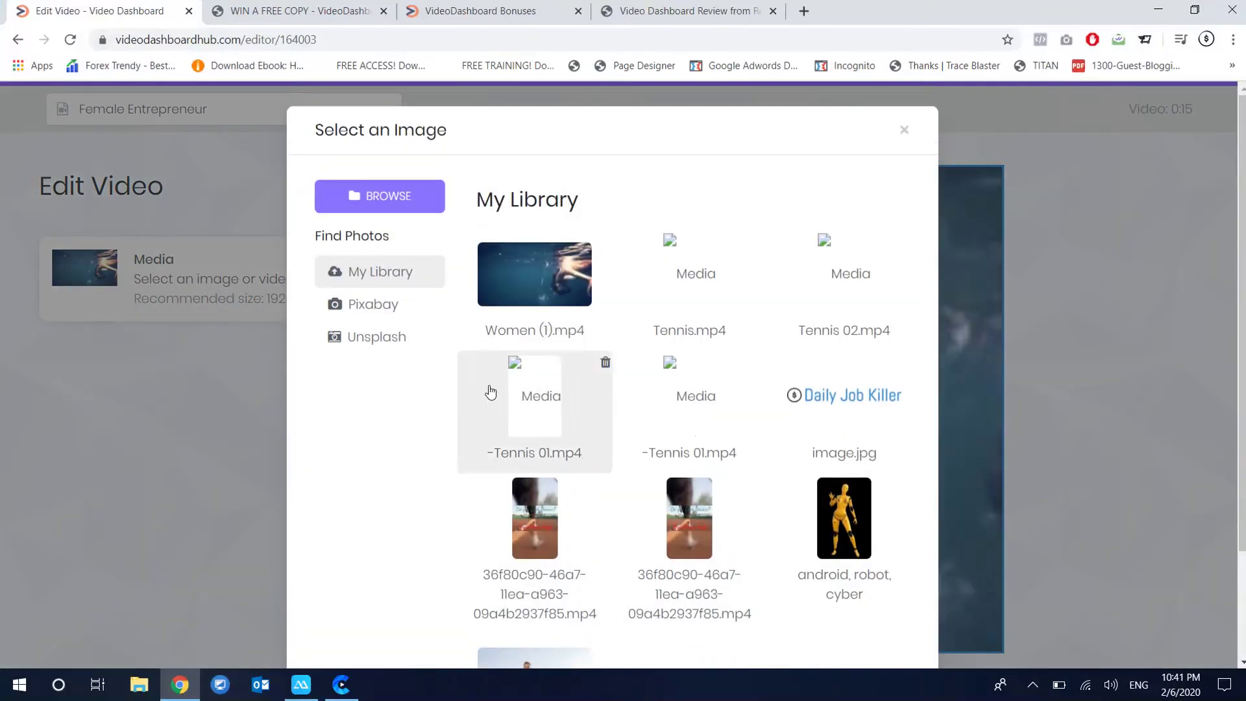
pyautogui.click(508, 292)
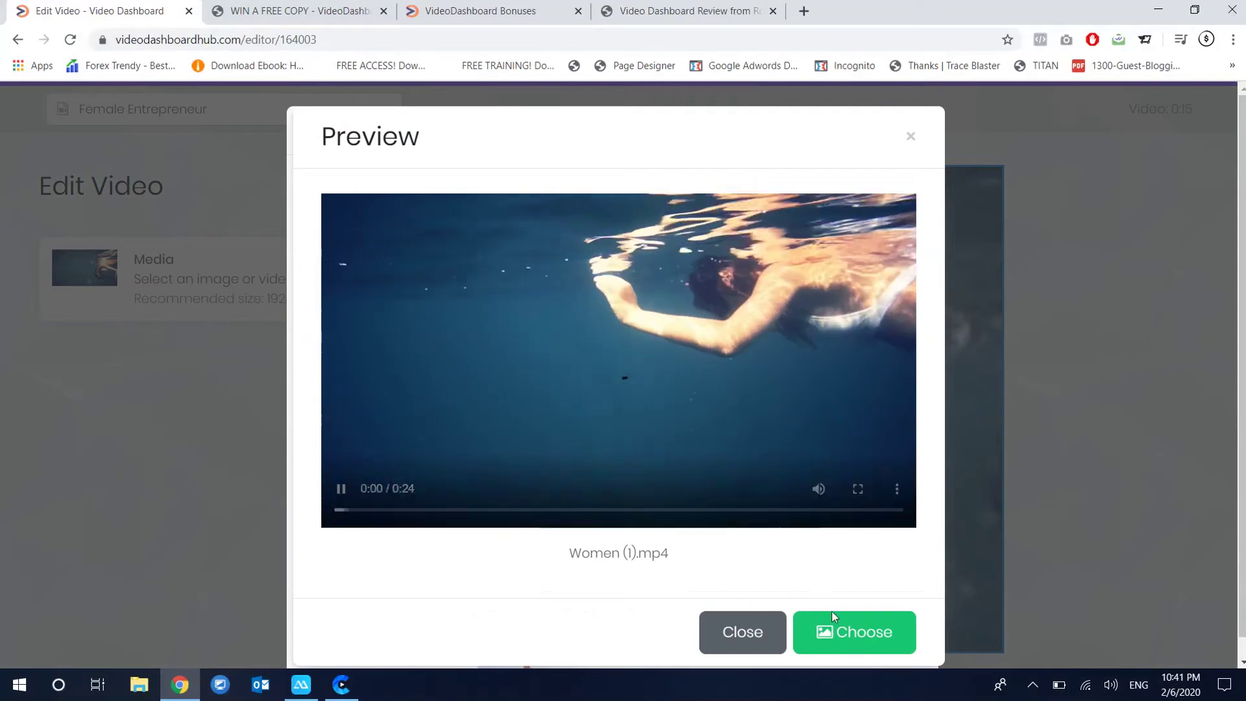
pyautogui.click(842, 624)
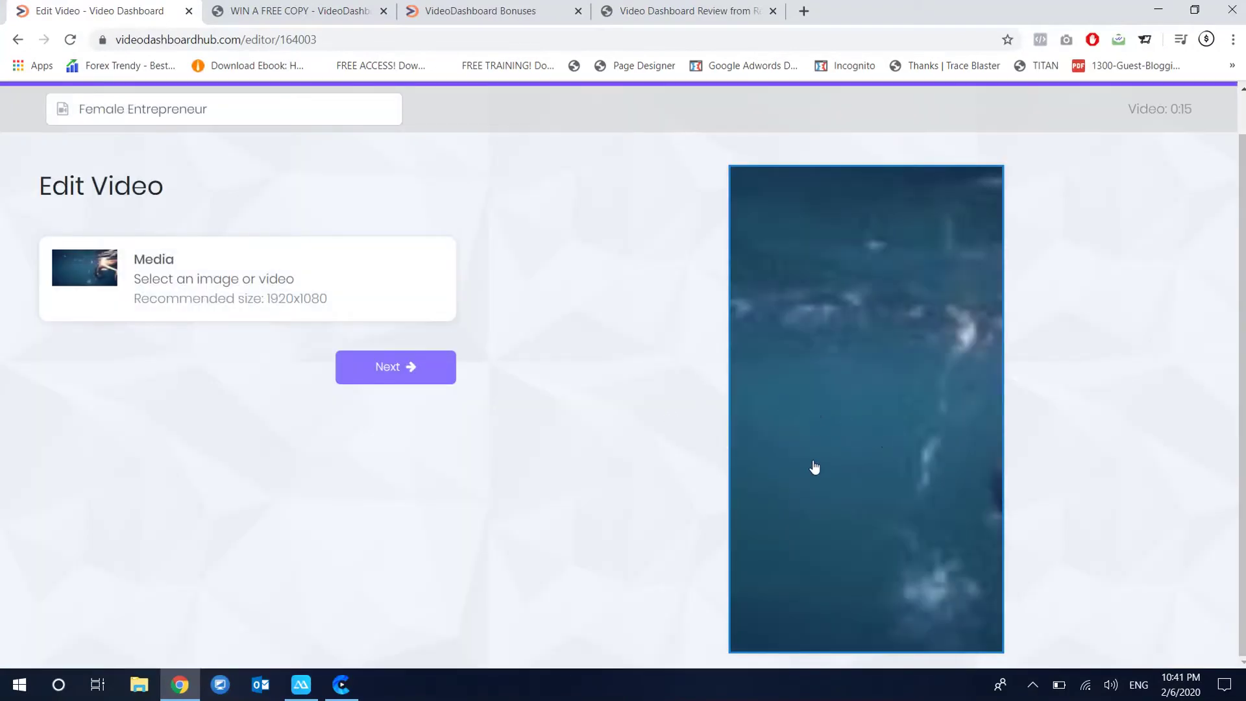
pyautogui.click(413, 376)
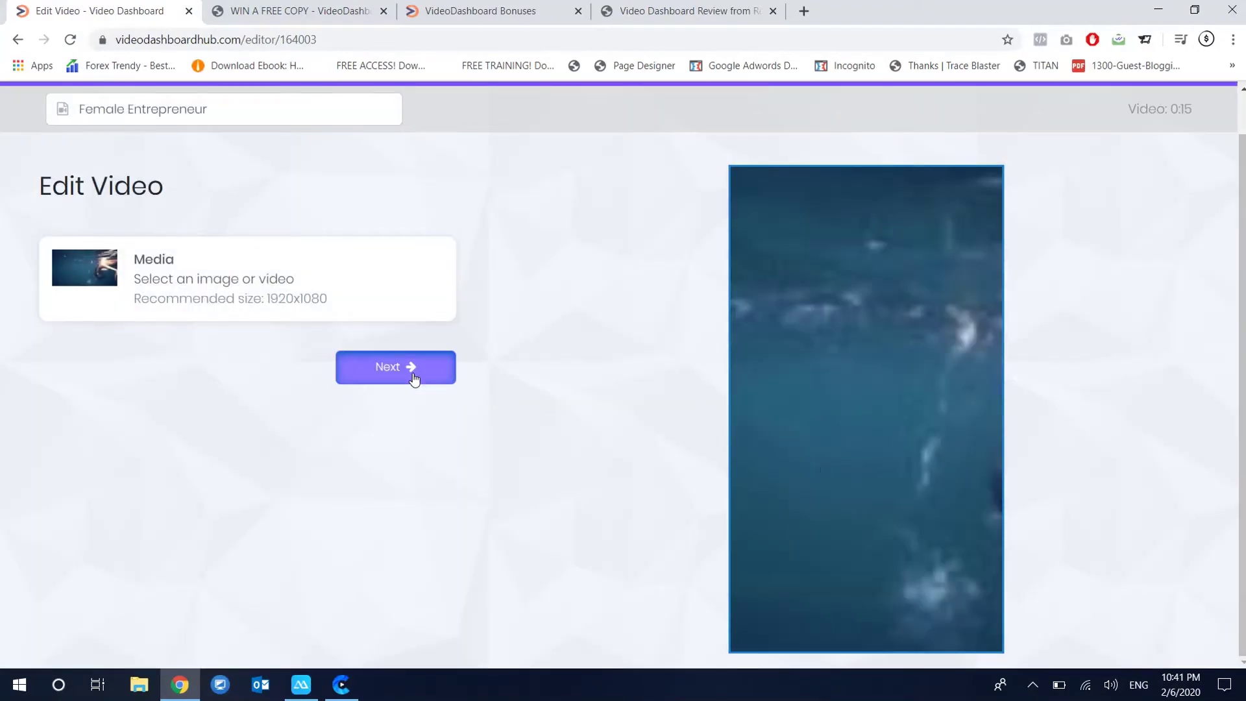
# Choose No Music (Silence) as the Female Entrepreneur video's soundtrack and play it.
pyautogui.scroll(-2, 761, 439)
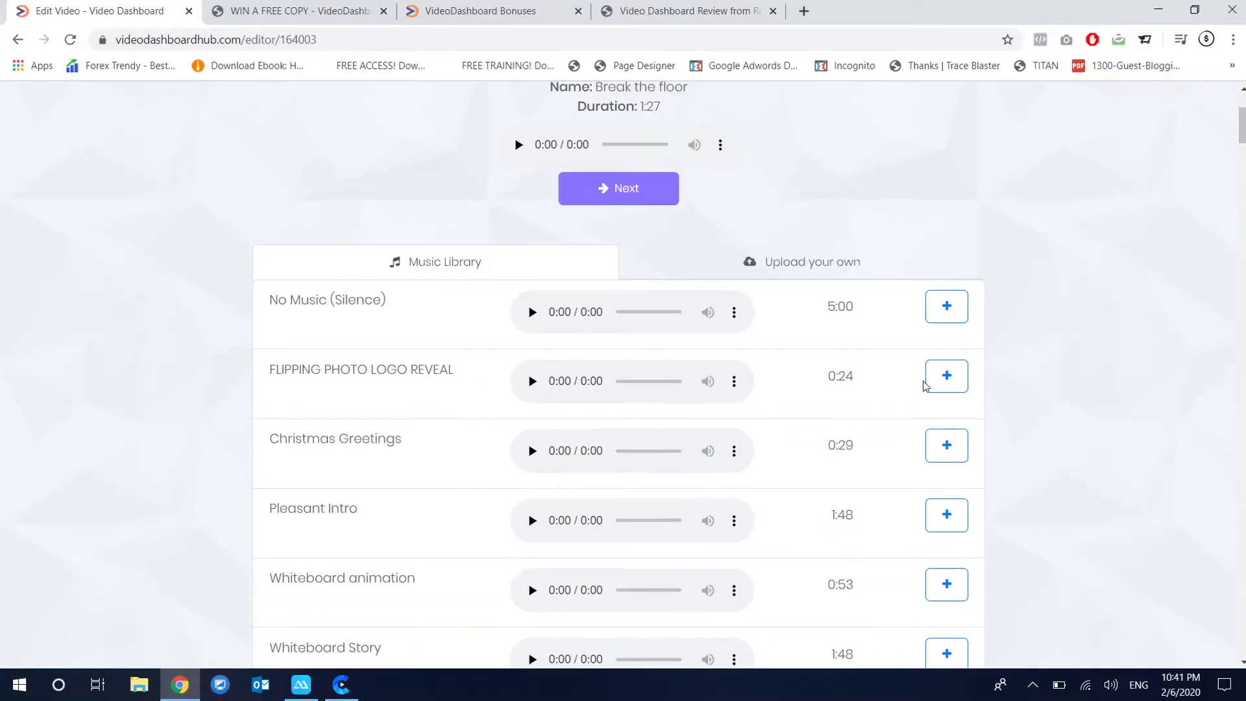
pyautogui.click(945, 306)
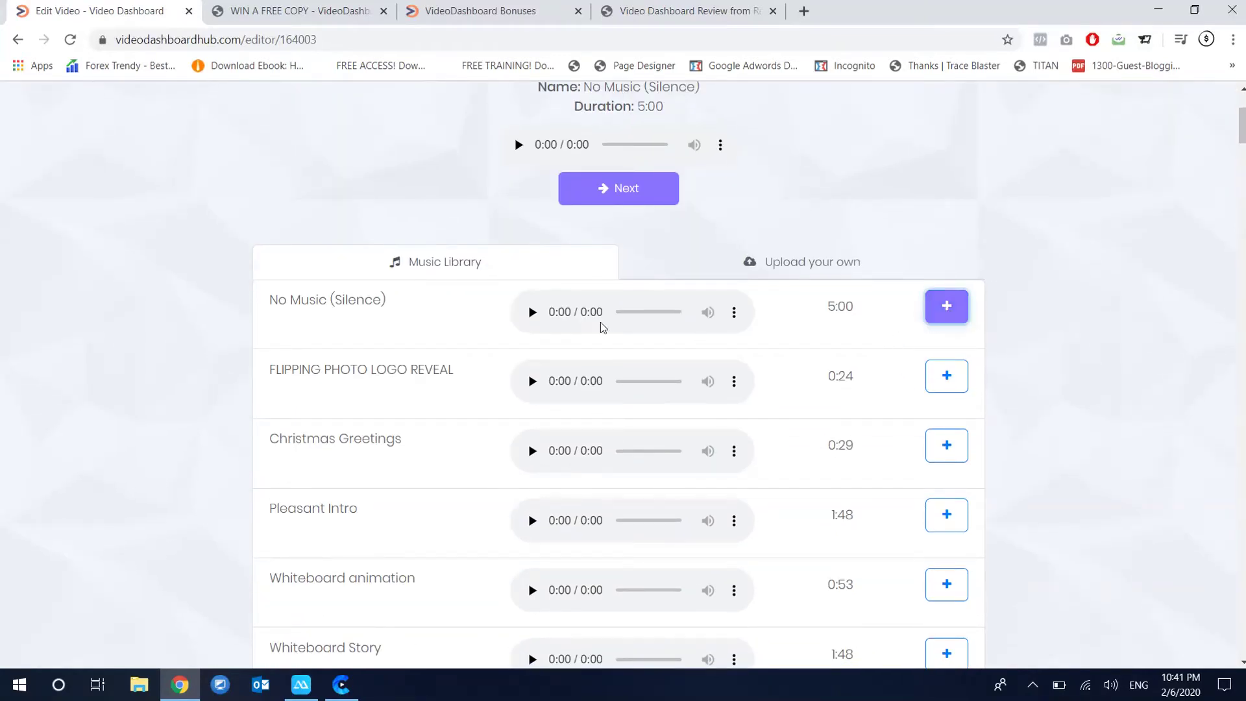
pyautogui.click(519, 144)
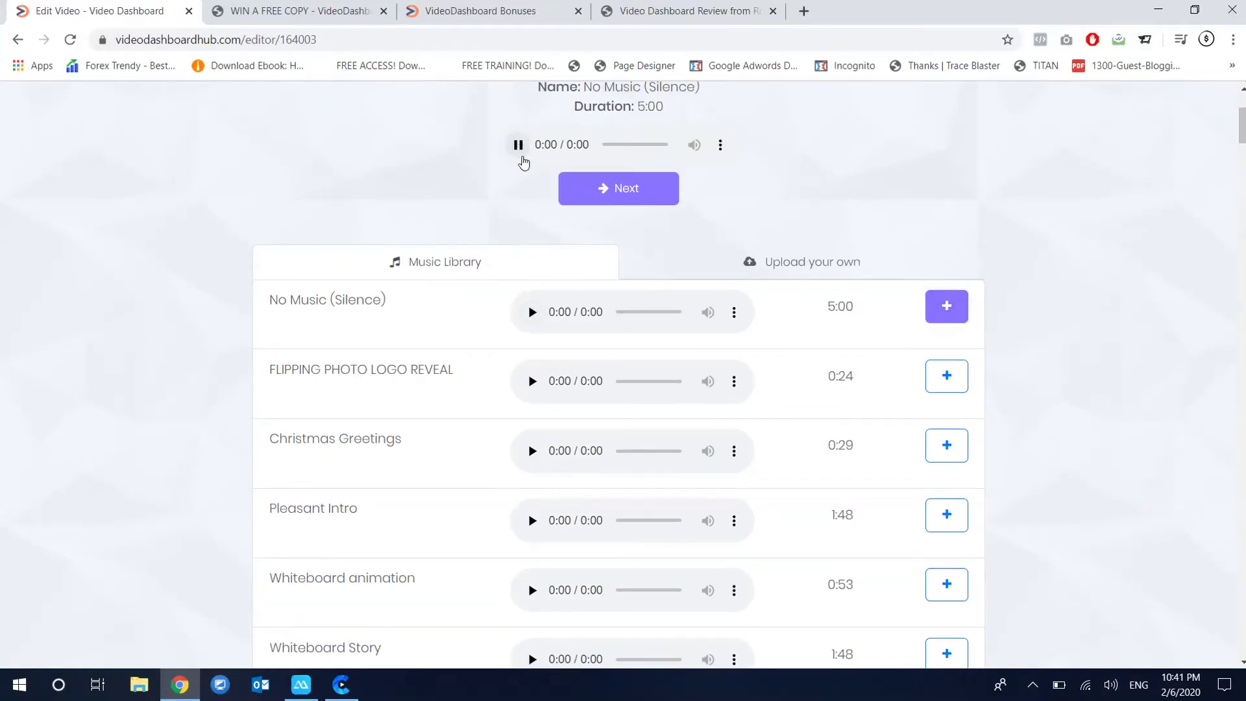
# Advance to the Finish step and start rendering the Female Entrepreneur video.
pyautogui.scroll(3, 522, 162)
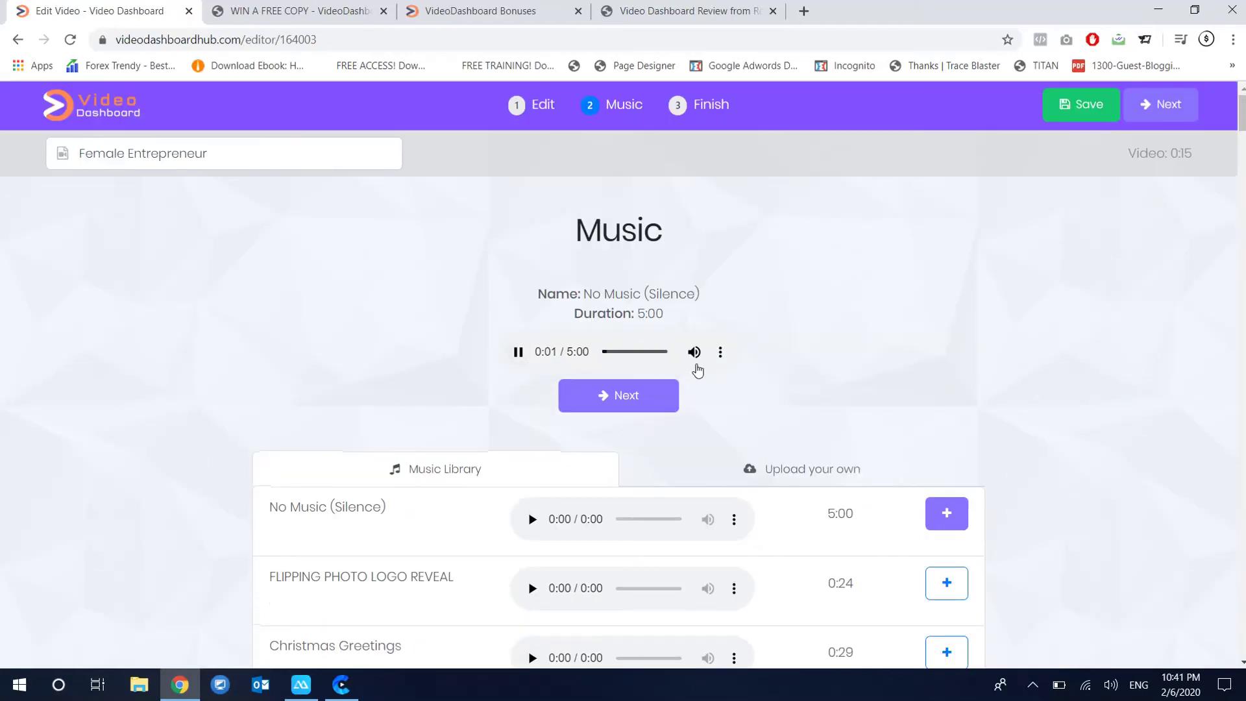
pyautogui.click(615, 396)
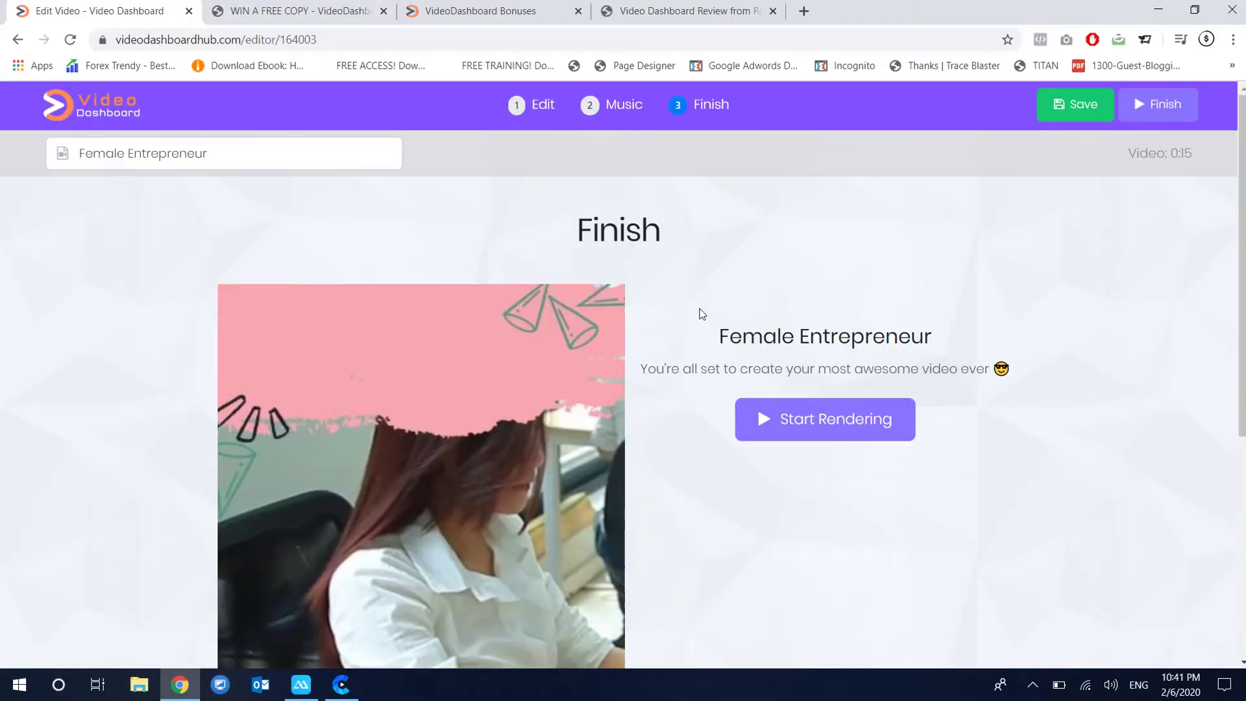
pyautogui.scroll(-3, 692, 304)
pyautogui.click(785, 175)
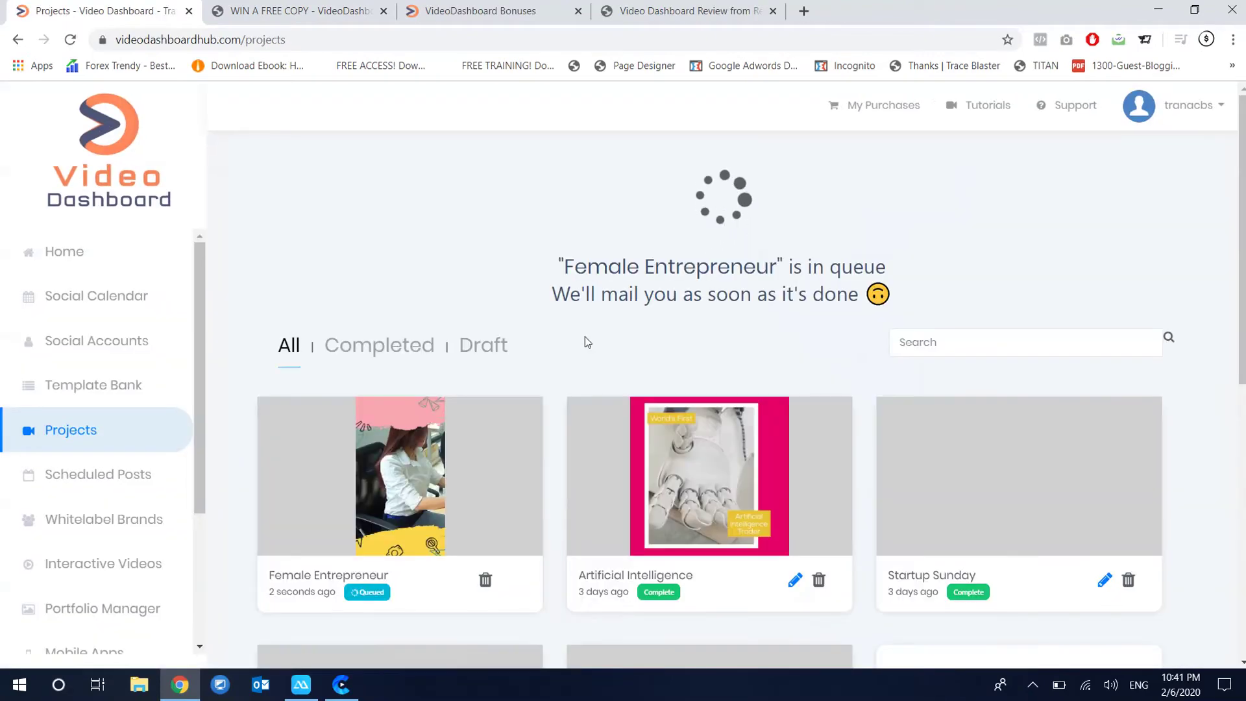
# Check the queued Female Entrepreneur project in Projects and bring up the ApowerMirror connection window.
pyautogui.scroll(-5, 566, 341)
pyautogui.scroll(5, 618, 488)
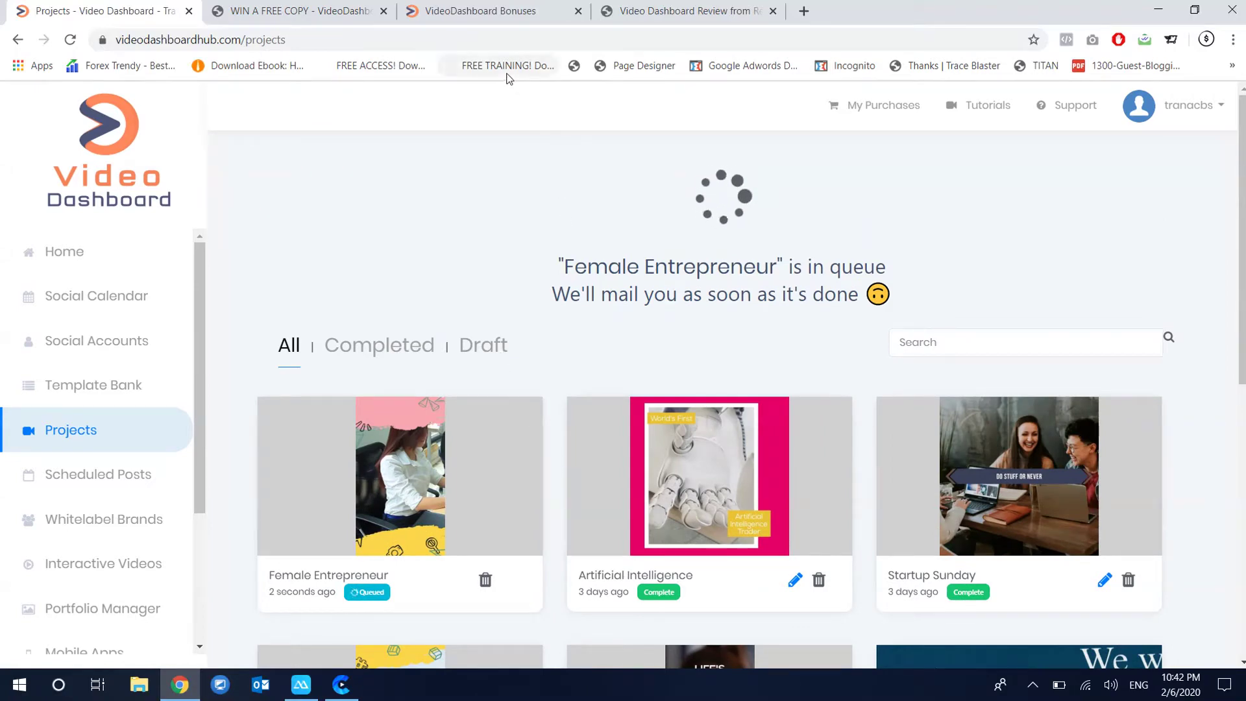
pyautogui.scroll(-1, 149, 428)
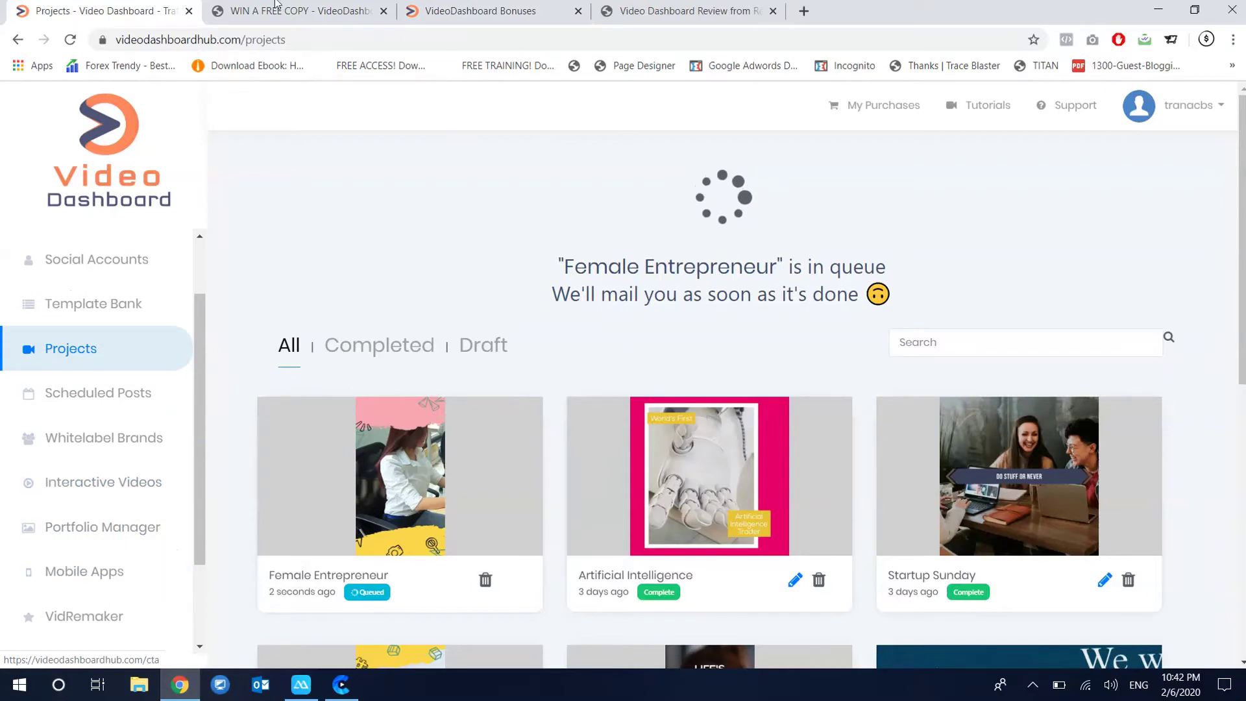
pyautogui.click(344, 685)
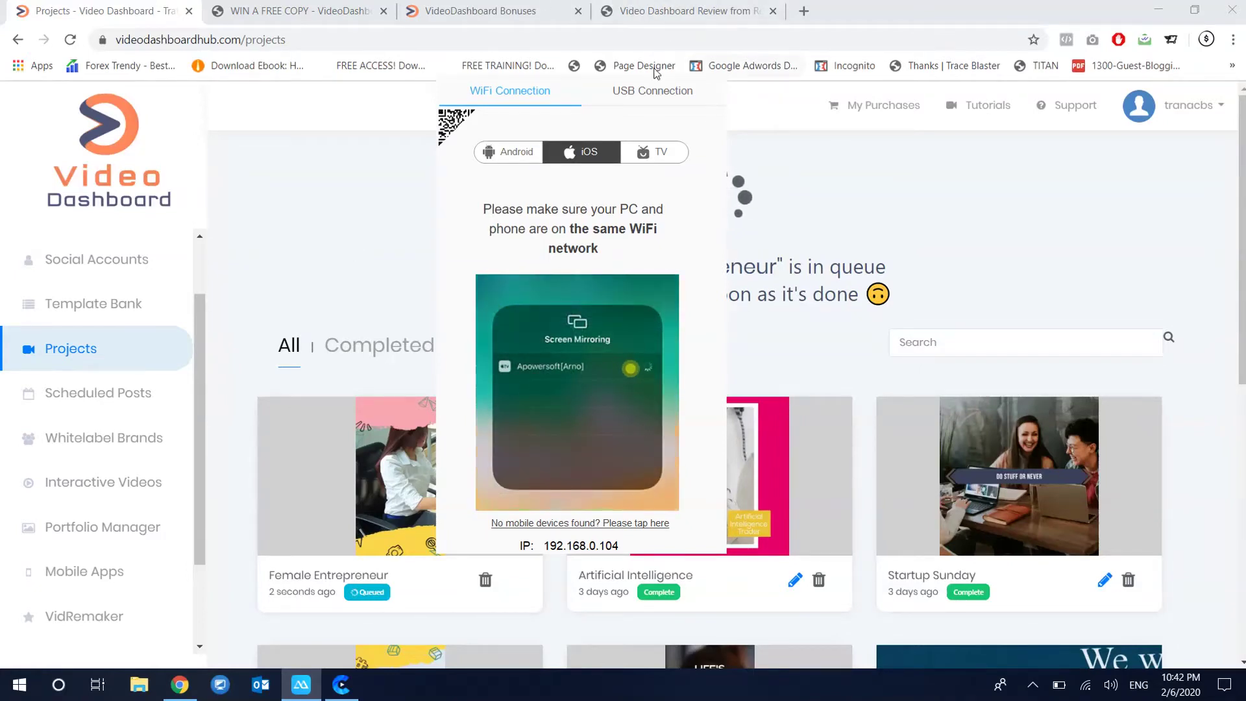
# Move the mirrored iPhone window to the right of the browser, then go to the Template Bank.
pyautogui.moveTo(632, 65); pyautogui.dragTo(766, 68)
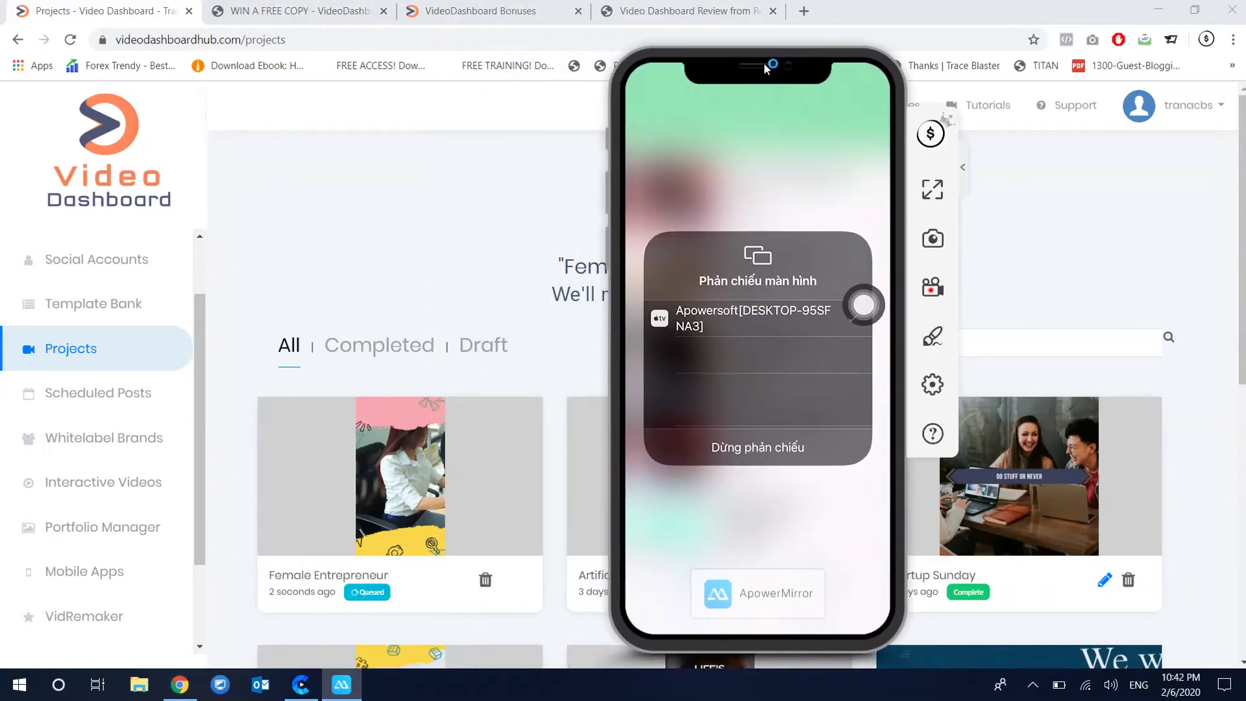
pyautogui.moveTo(761, 66); pyautogui.dragTo(966, 72)
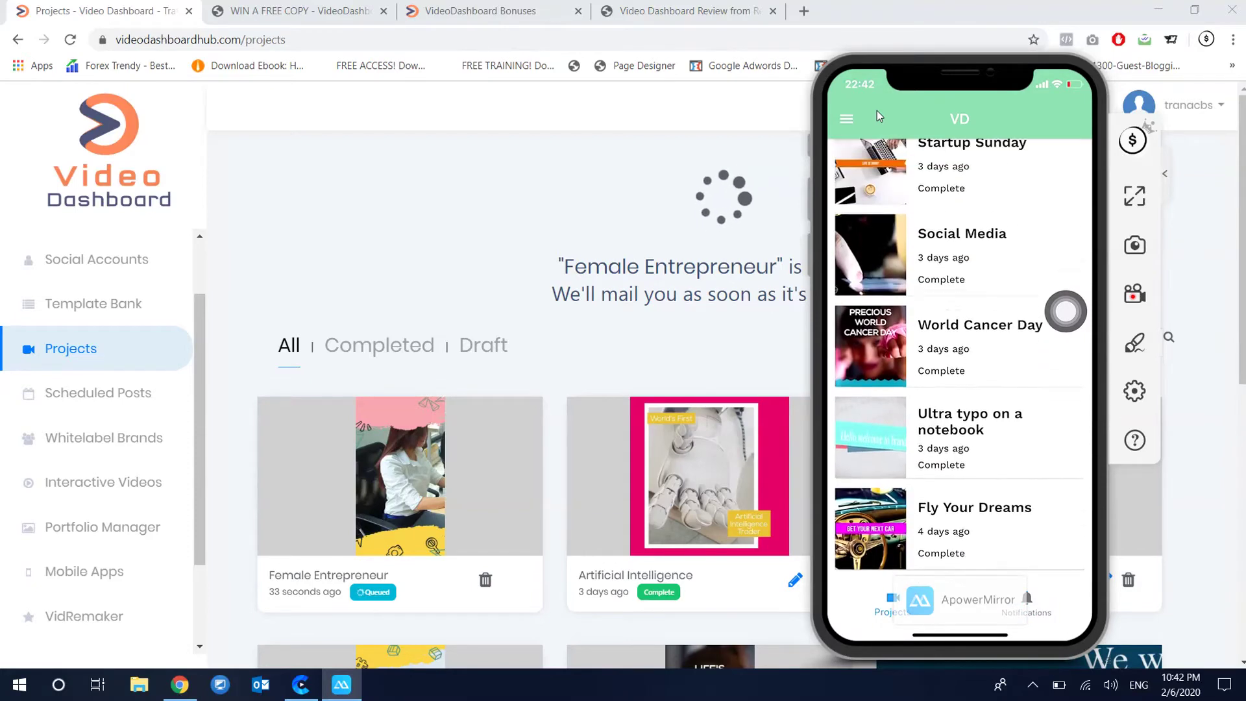
pyautogui.click(73, 318)
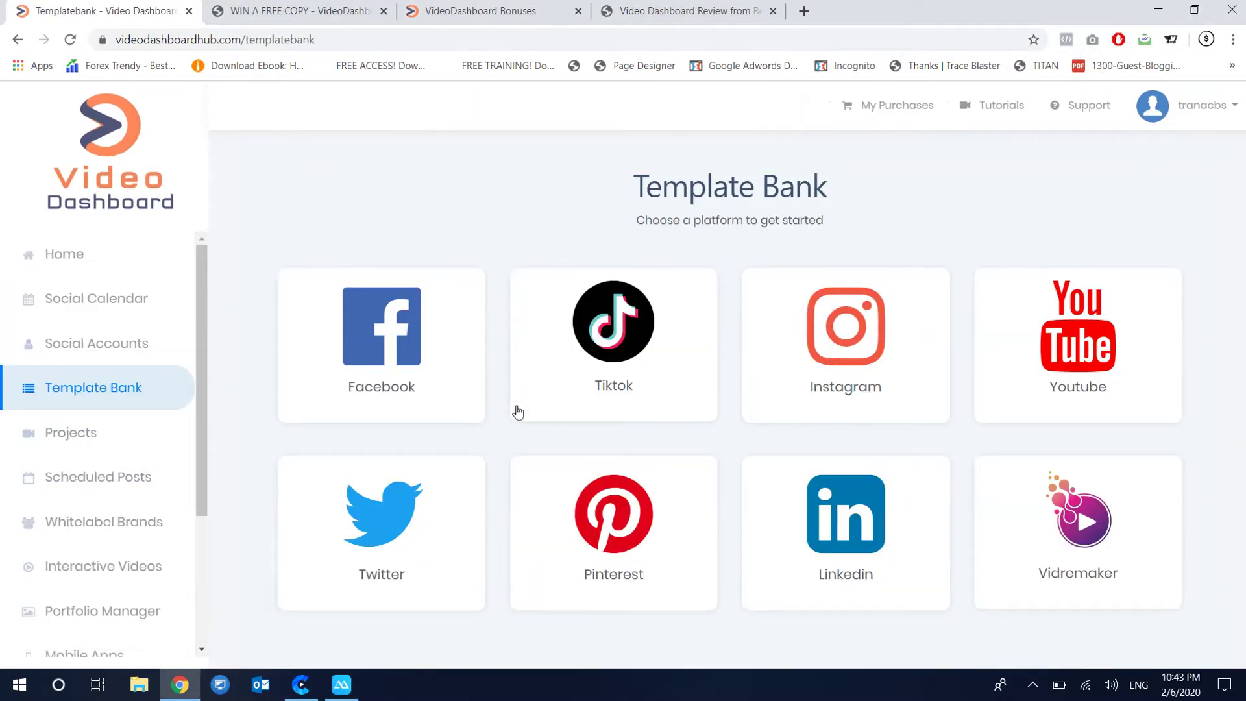
# Browse the Instagram templates and preview the Holiday sale story template.
pyautogui.click(811, 331)
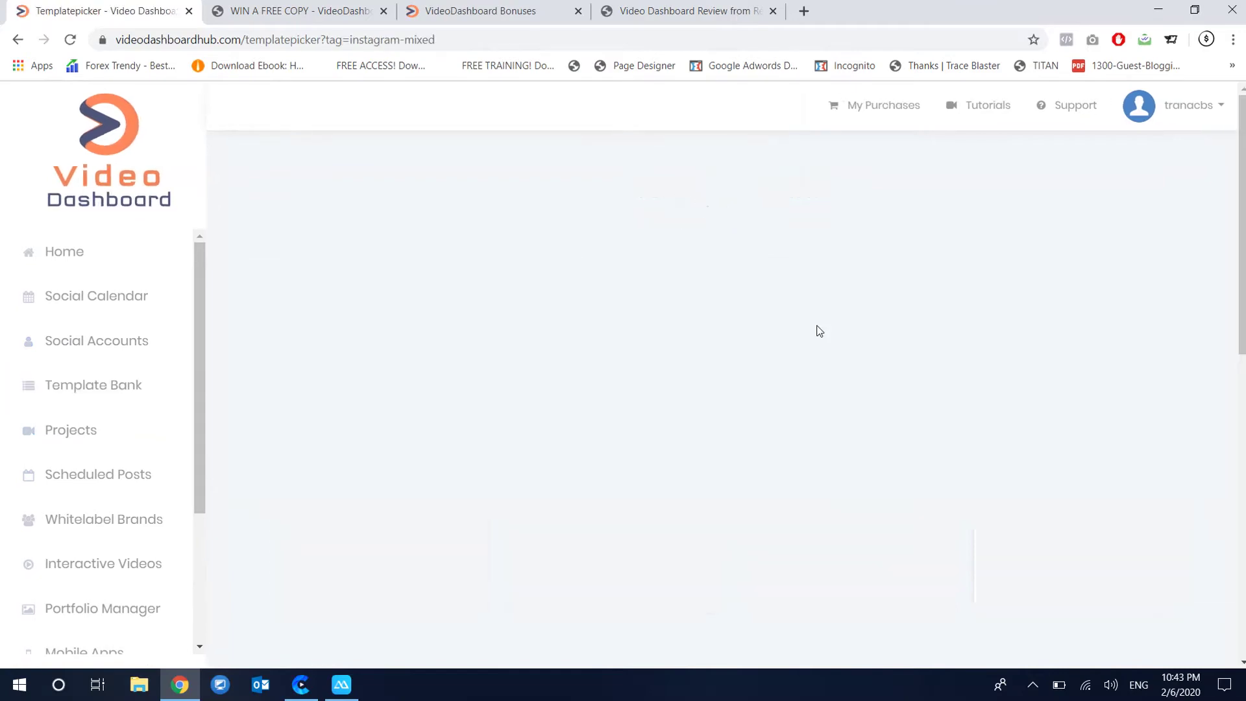
pyautogui.scroll(-10, 670, 342)
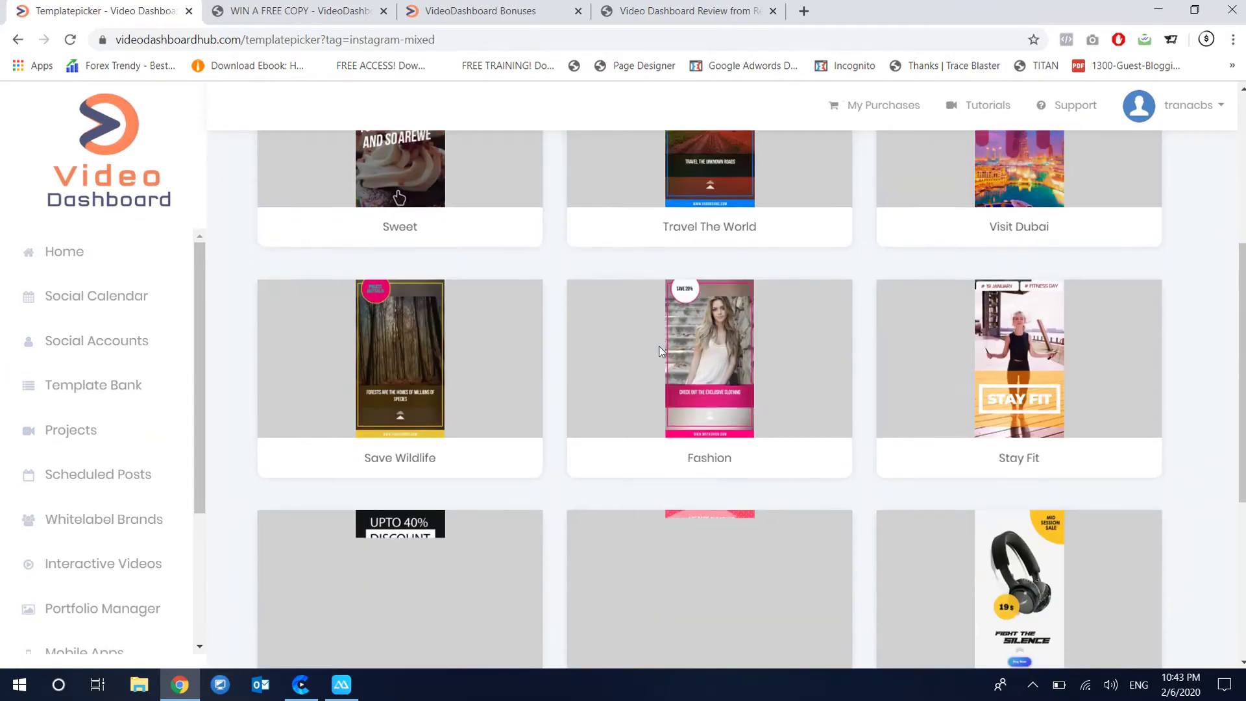
pyautogui.scroll(5, 657, 352)
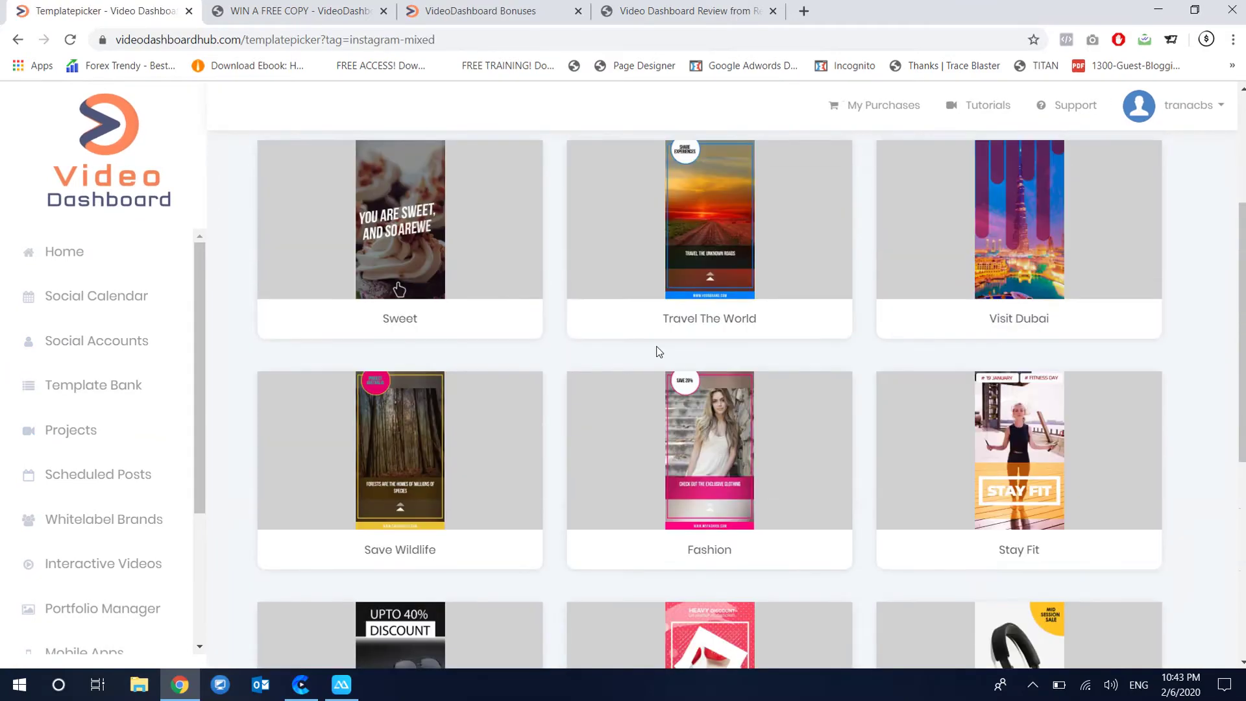
pyautogui.scroll(4, 657, 351)
pyautogui.scroll(-10, 575, 353)
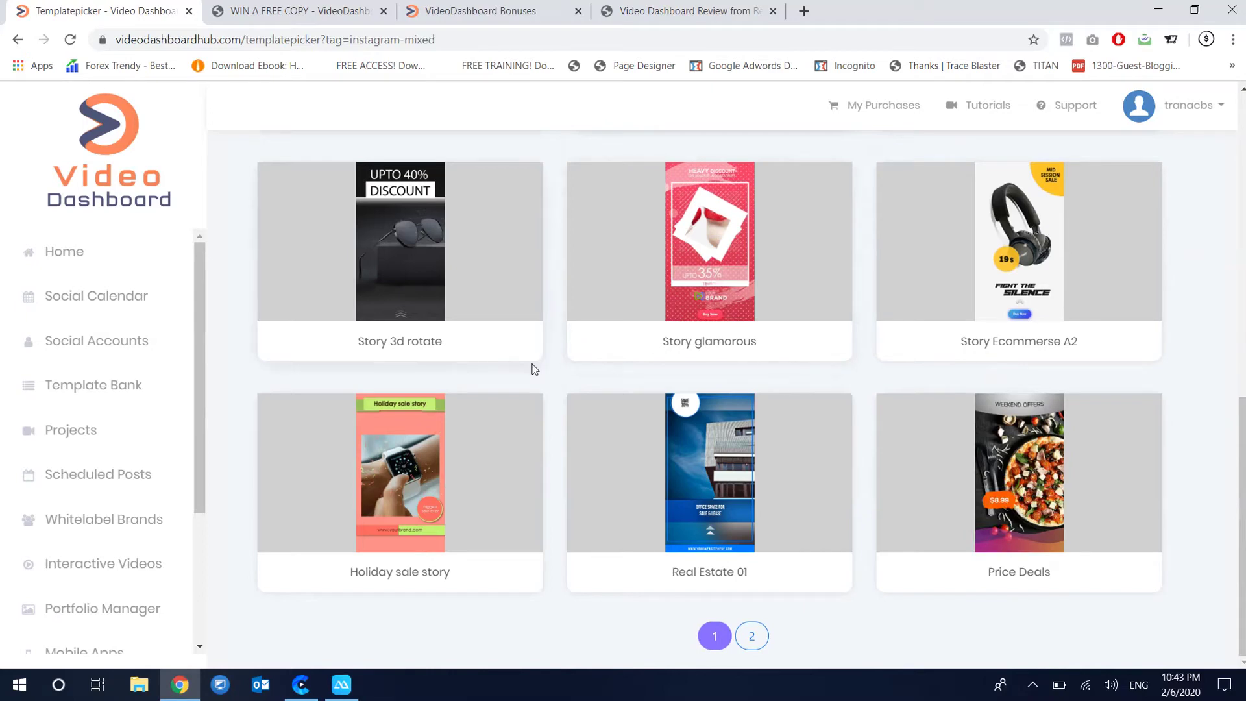
pyautogui.click(383, 468)
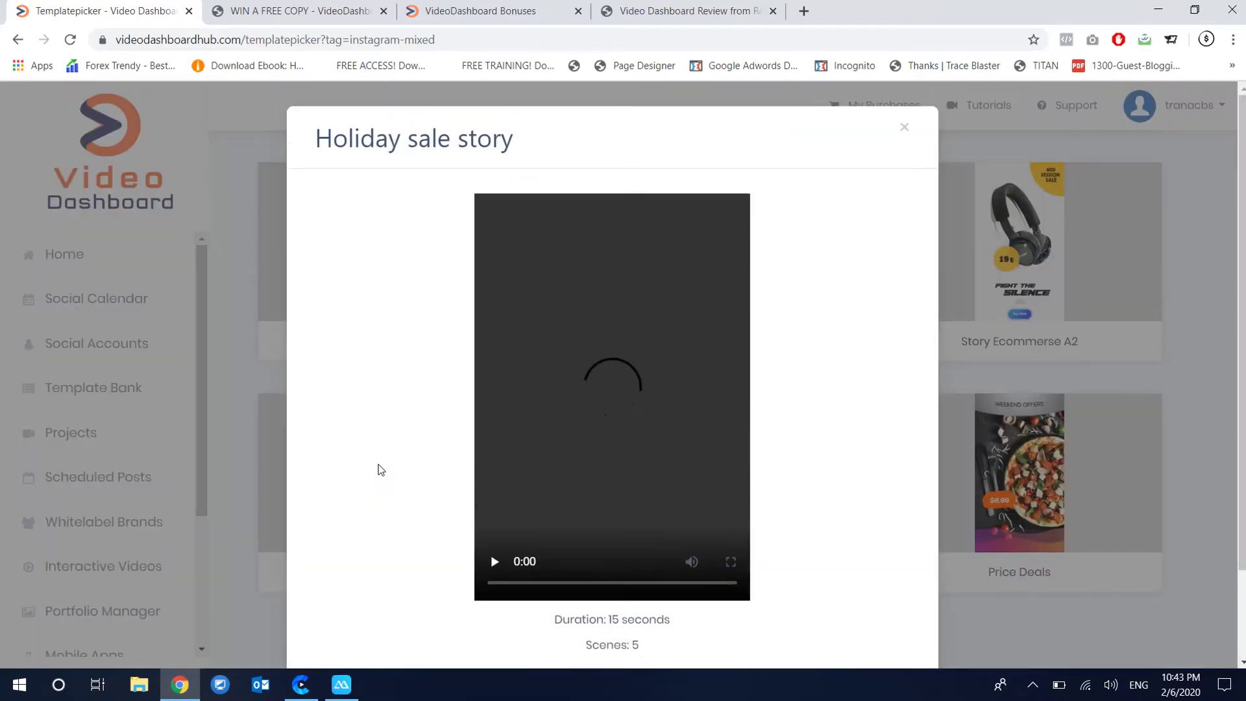
# Create a video from Holiday sale story and select the second Scene 1 title field.
pyautogui.scroll(-2, 451, 477)
pyautogui.scroll(2, 450, 478)
pyautogui.scroll(-2, 450, 477)
pyautogui.scroll(2, 454, 480)
pyautogui.scroll(-2, 778, 557)
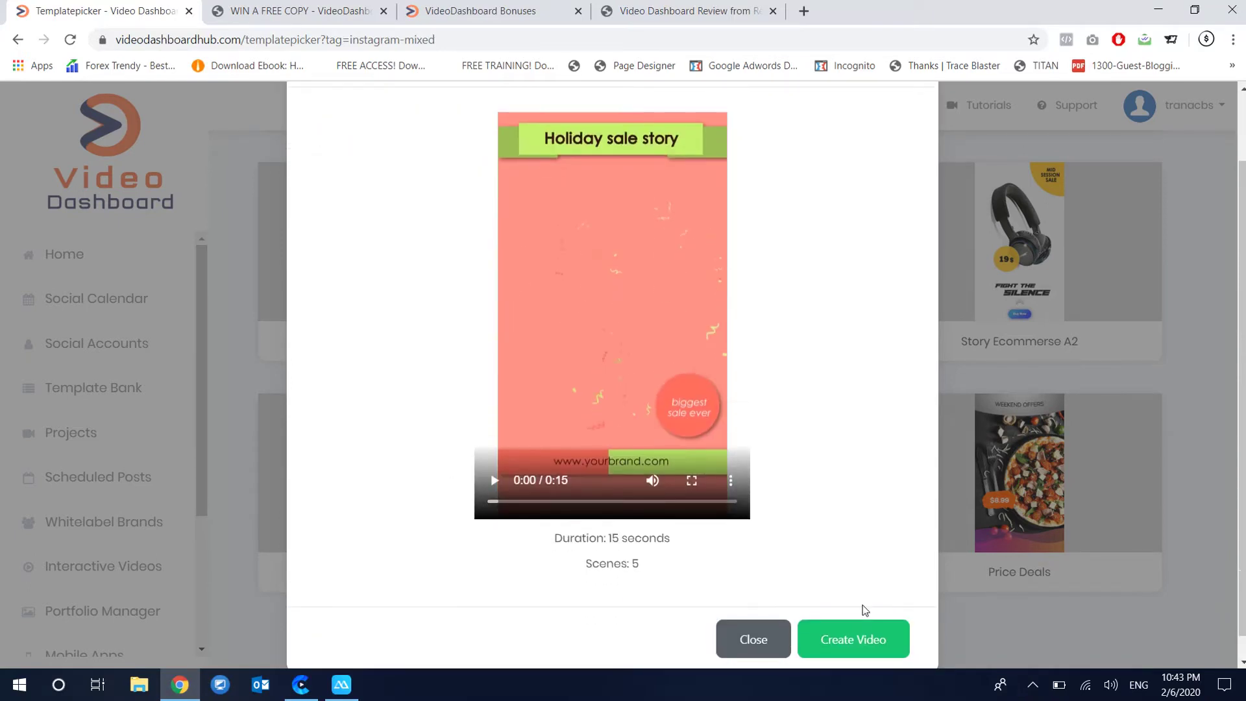
pyautogui.click(864, 639)
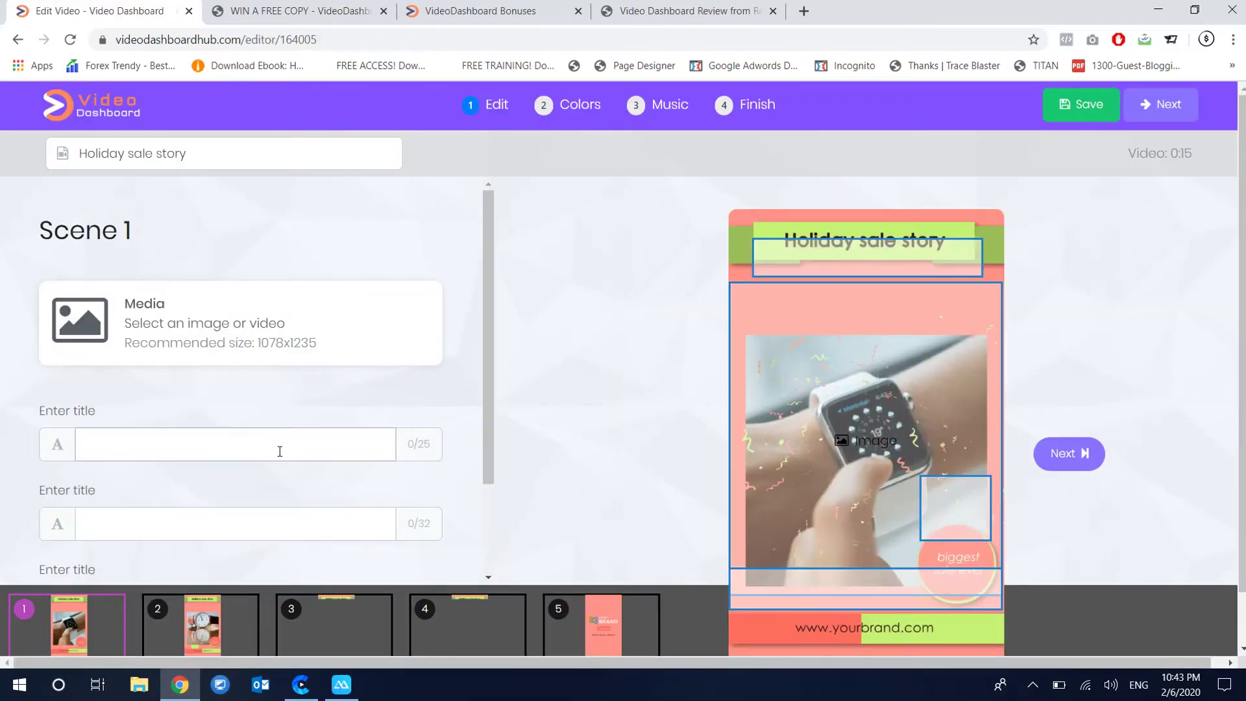
pyautogui.click(250, 514)
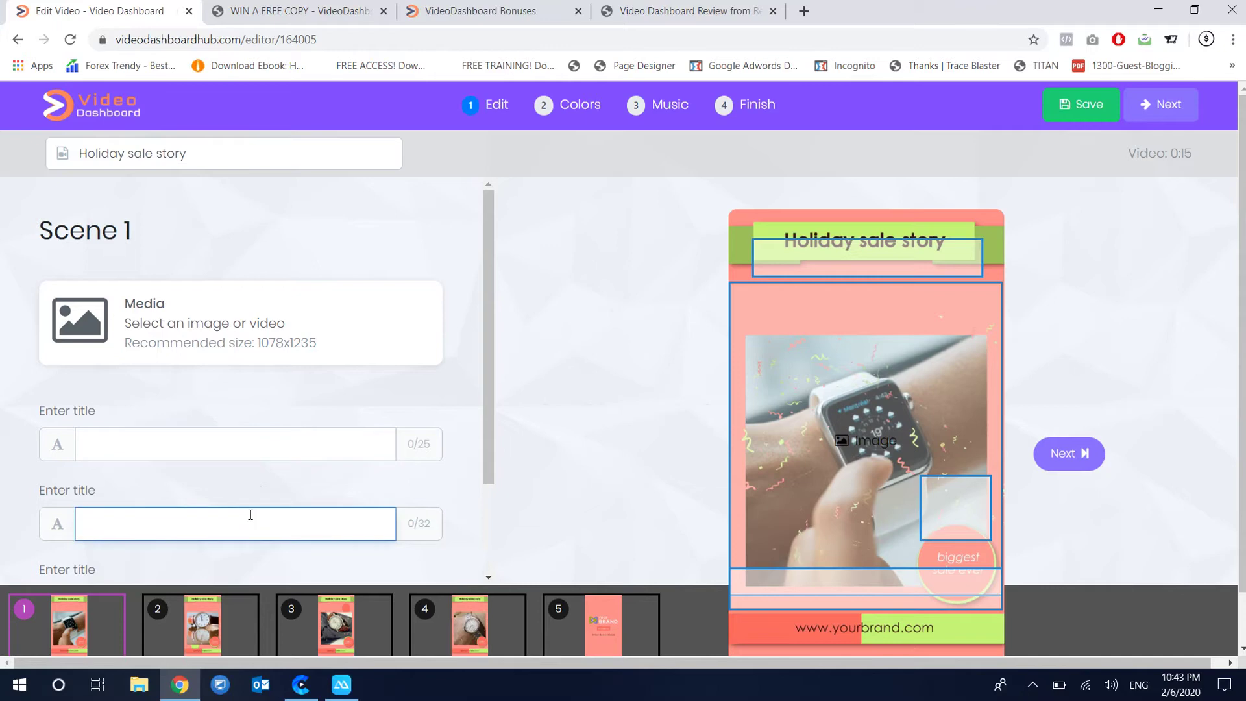